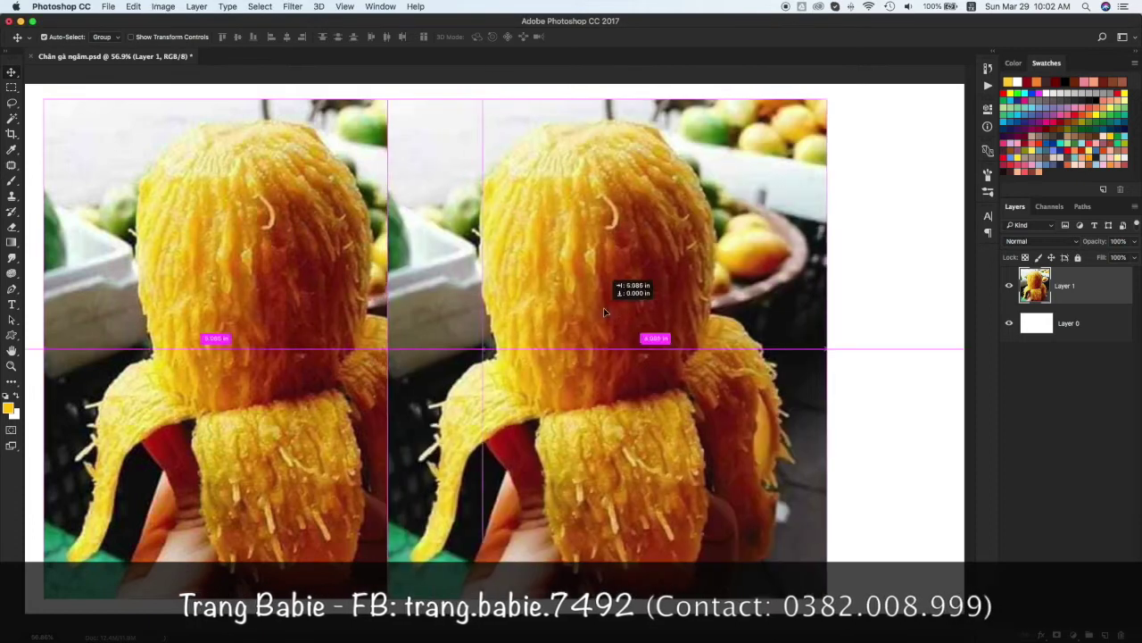
# Duplicate the mango photo, hide the original, and rotate the copy to -165° at 85.58% scale
pyautogui.moveTo(350, 326); pyautogui.dragTo(781, 327)
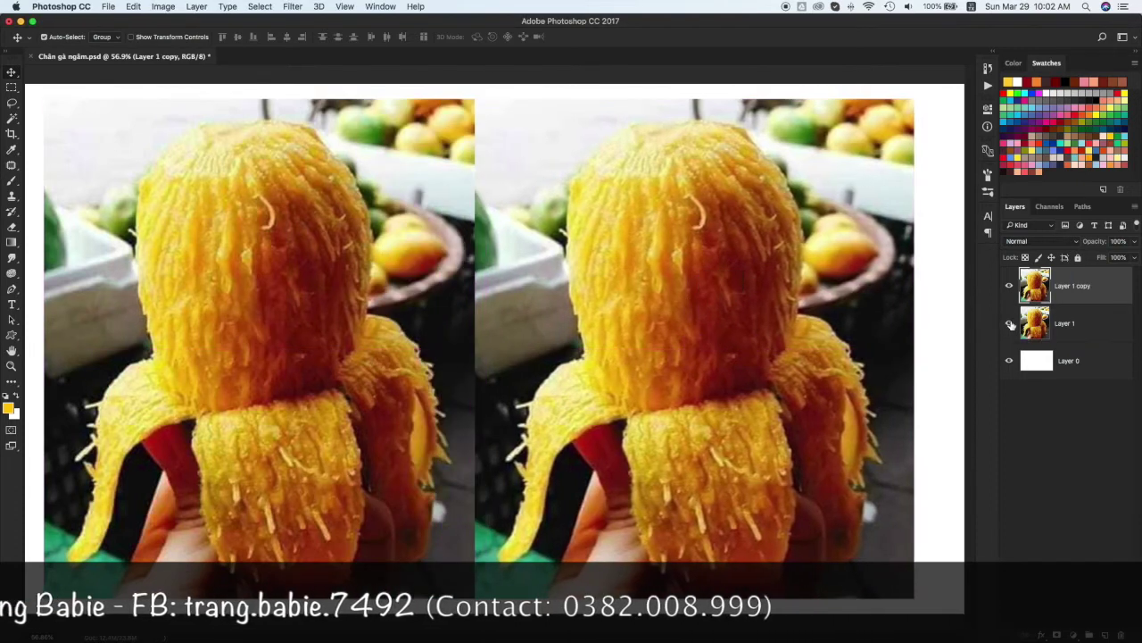
pyautogui.click(1009, 324)
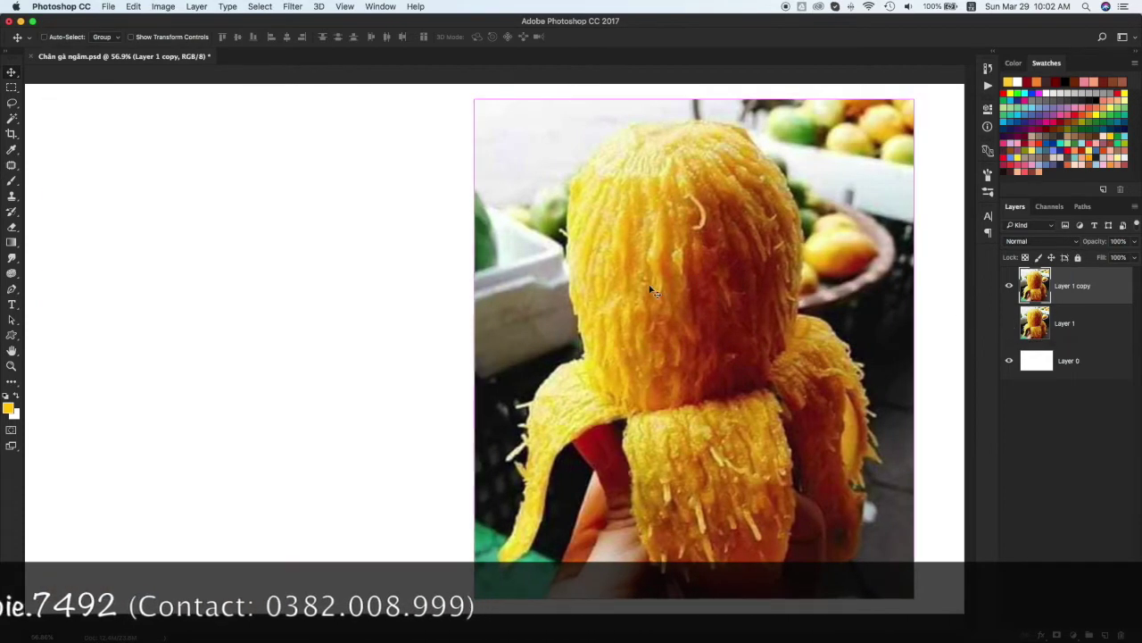
pyautogui.hotkey('ctrl', 't')
pyautogui.moveTo(415, 374); pyautogui.dragTo(880, 444)
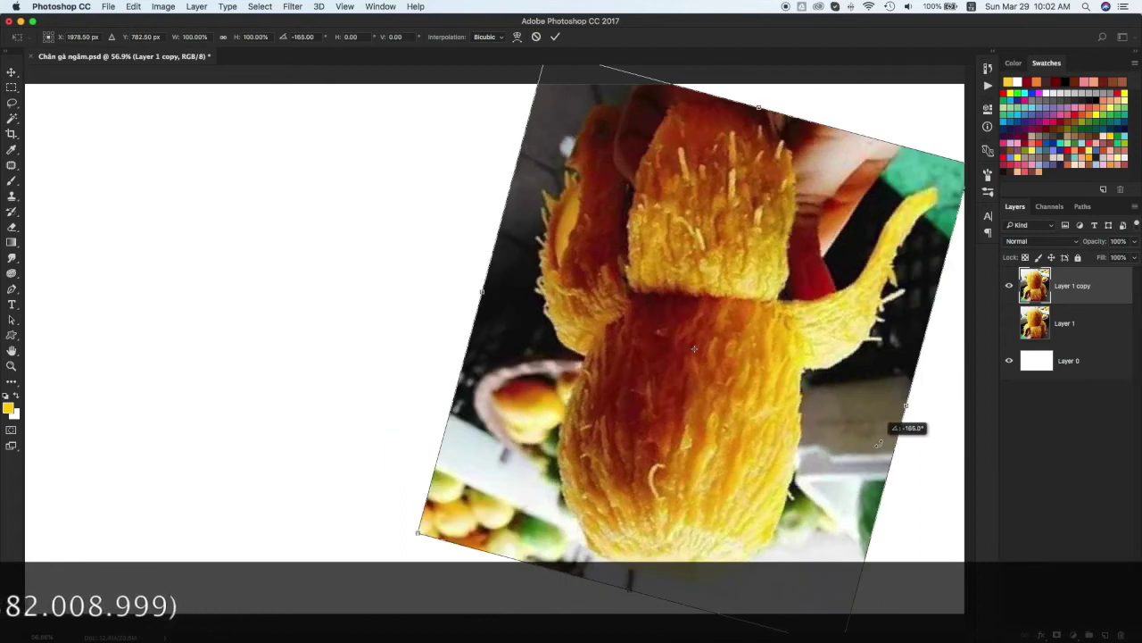
pyautogui.moveTo(879, 444)
pyautogui.mouseDown()
pyautogui.moveTo(876, 429)
pyautogui.moveTo(879, 443)
pyautogui.mouseUp()
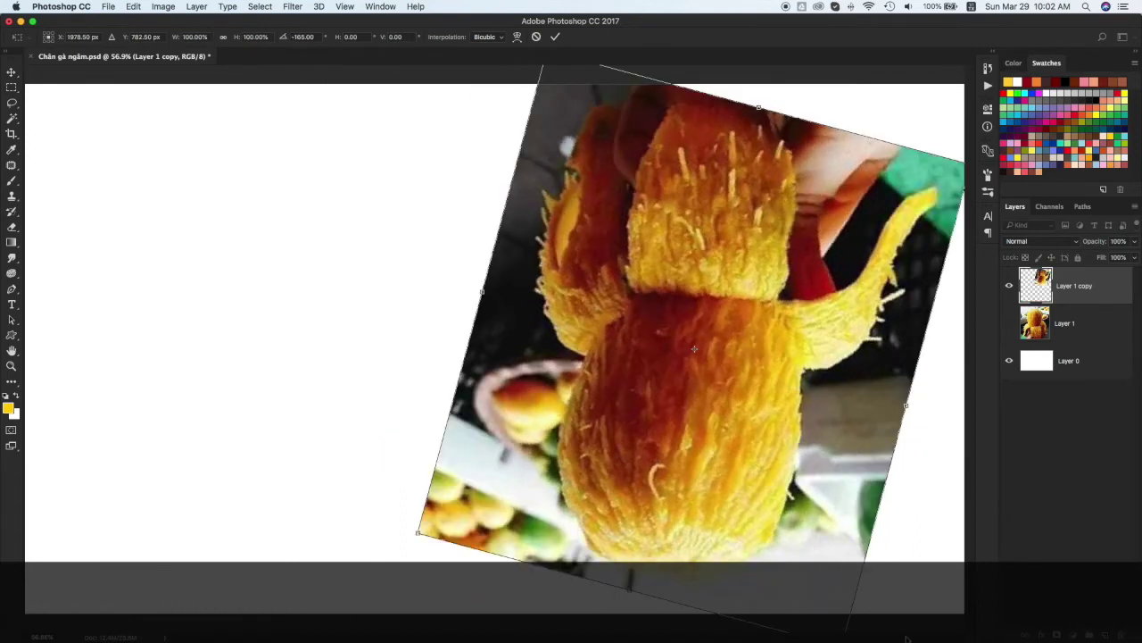
pyautogui.scroll(-1, 617, 356)
pyautogui.moveTo(874, 613); pyautogui.dragTo(808, 591)
pyautogui.press('Return')
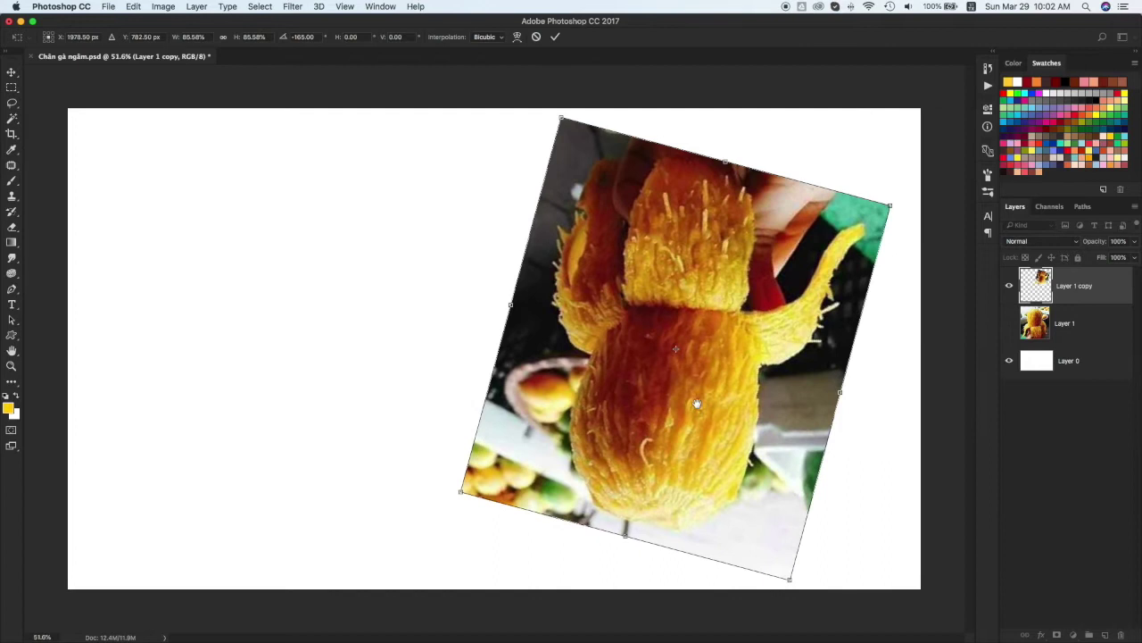
pyautogui.scroll(1, 780, 429)
pyautogui.moveTo(780, 429); pyautogui.dragTo(598, 427)
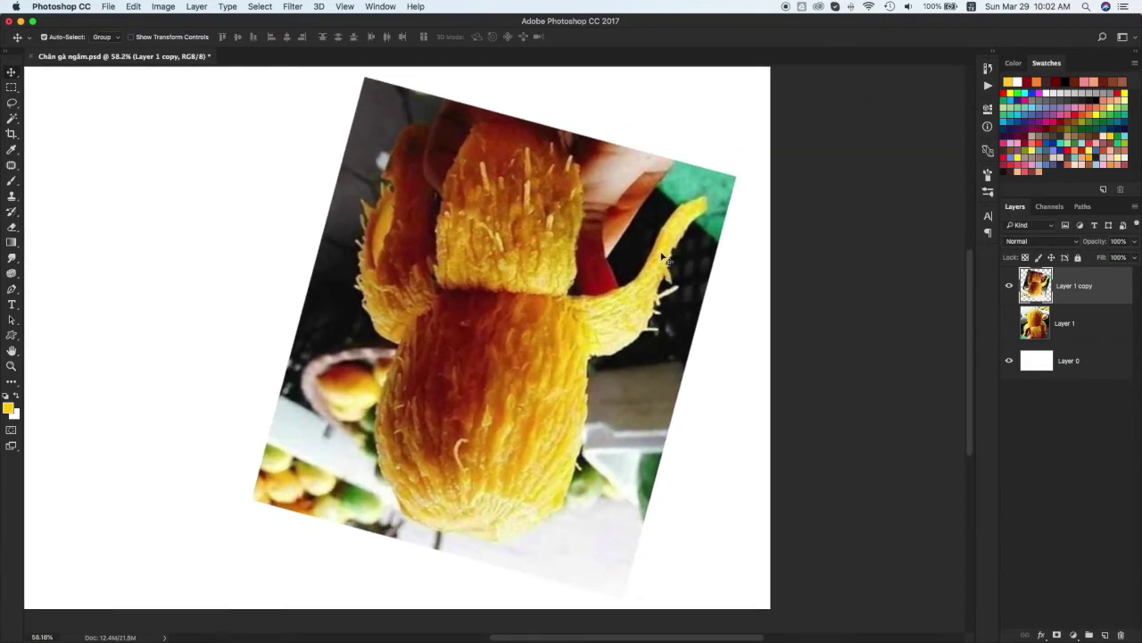
# Fade the photo to 70% and set up a new layer with a small hard black brush at 100% opacity
pyautogui.press('7')
pyautogui.hotkey('ctrl', 'shift', 'alt', 'n')
pyautogui.press('b')
pyautogui.press('d')
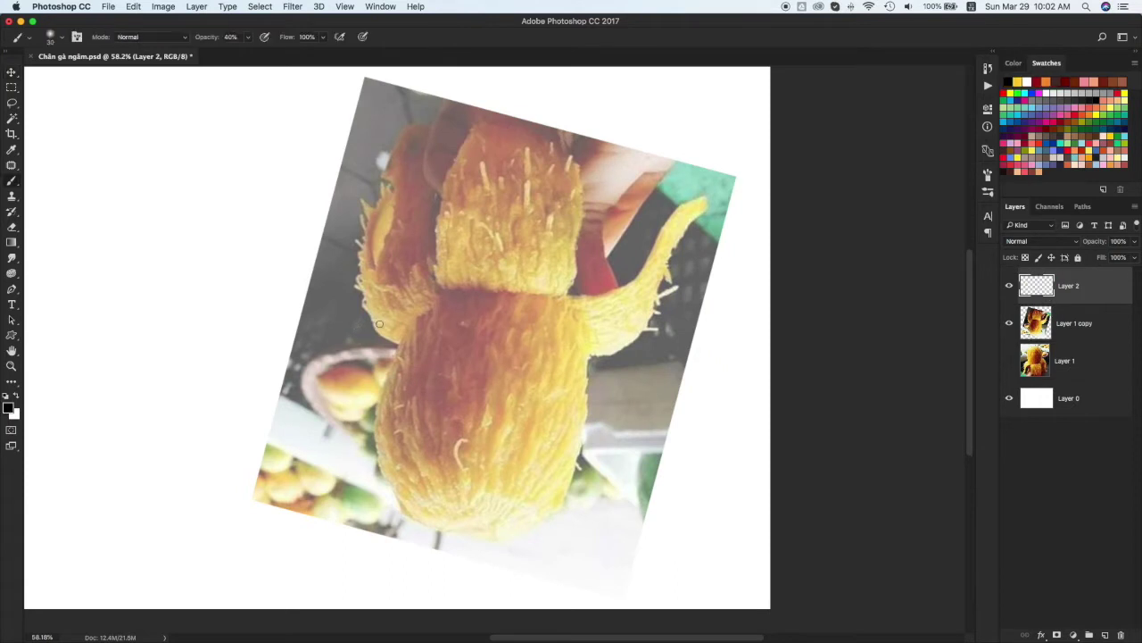
pyautogui.rightClick(419, 273)
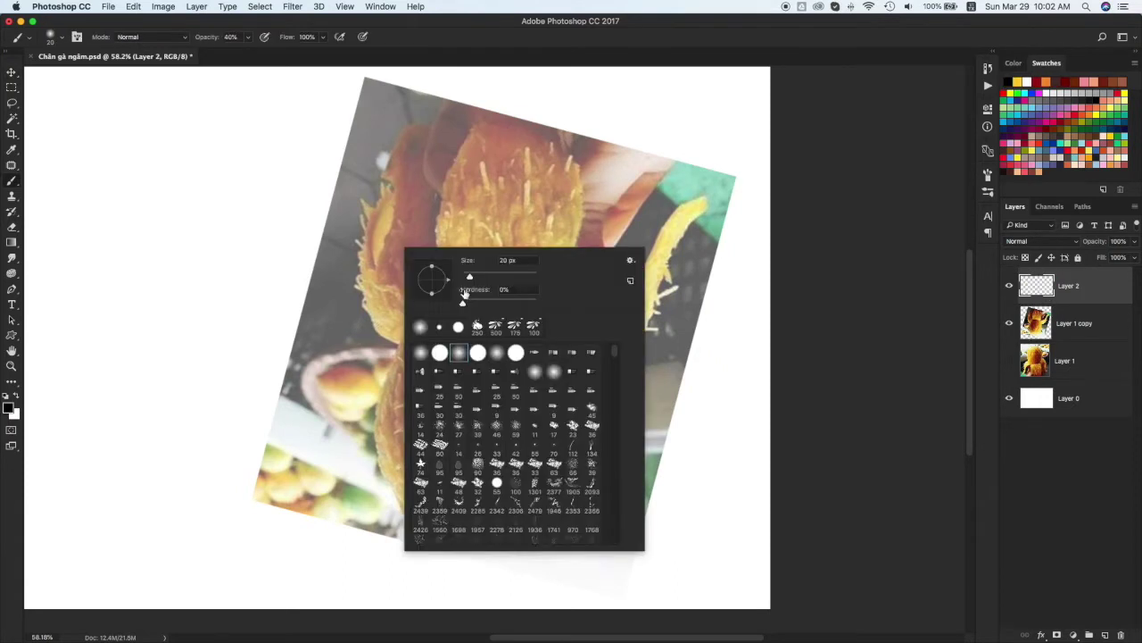
pyautogui.click(439, 327)
pyautogui.click(239, 37)
pyautogui.moveTo(247, 51); pyautogui.dragTo(280, 51)
pyautogui.press('[')
pyautogui.press('[')
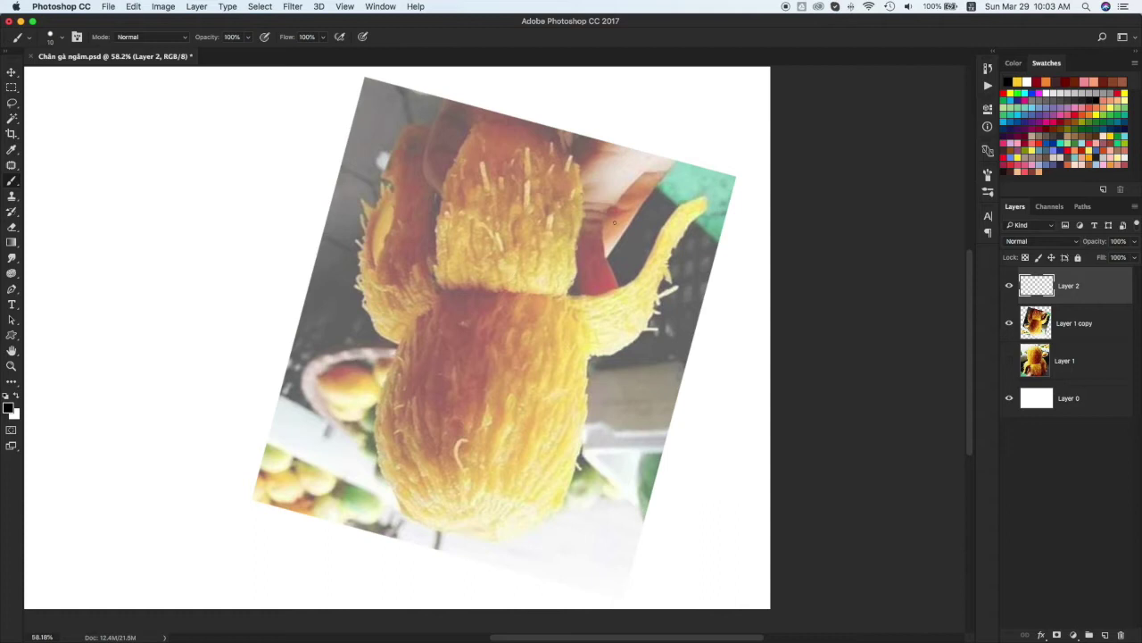
# Trace the head tuft, the left horn and the body's left and right edges in black
pyautogui.moveTo(505, 290); pyautogui.dragTo(432, 266)
pyautogui.moveTo(506, 106); pyautogui.dragTo(432, 268)
pyautogui.moveTo(506, 108)
pyautogui.mouseDown()
pyautogui.moveTo(545, 134)
pyautogui.moveTo(564, 295)
pyautogui.moveTo(505, 289)
pyautogui.moveTo(621, 359)
pyautogui.moveTo(707, 205)
pyautogui.moveTo(611, 286)
pyautogui.moveTo(571, 293)
pyautogui.mouseUp()
pyautogui.press('super+z')
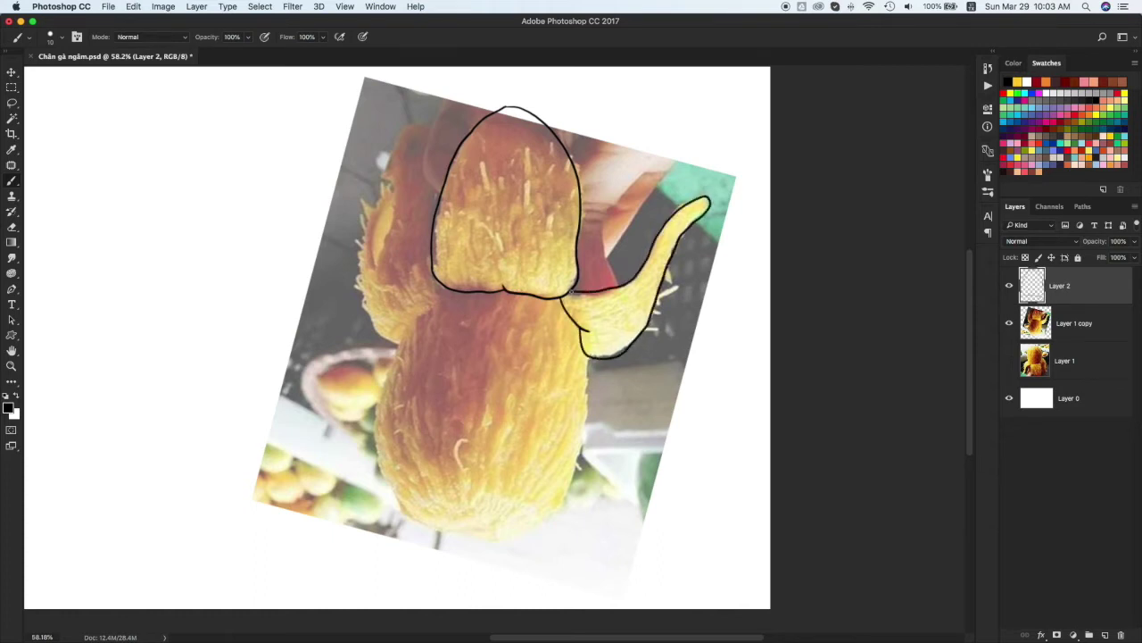
pyautogui.moveTo(396, 343); pyautogui.dragTo(445, 291)
pyautogui.moveTo(397, 343)
pyautogui.mouseDown()
pyautogui.moveTo(373, 325)
pyautogui.moveTo(364, 205)
pyautogui.moveTo(391, 149)
pyautogui.moveTo(425, 189)
pyautogui.moveTo(432, 257)
pyautogui.mouseUp()
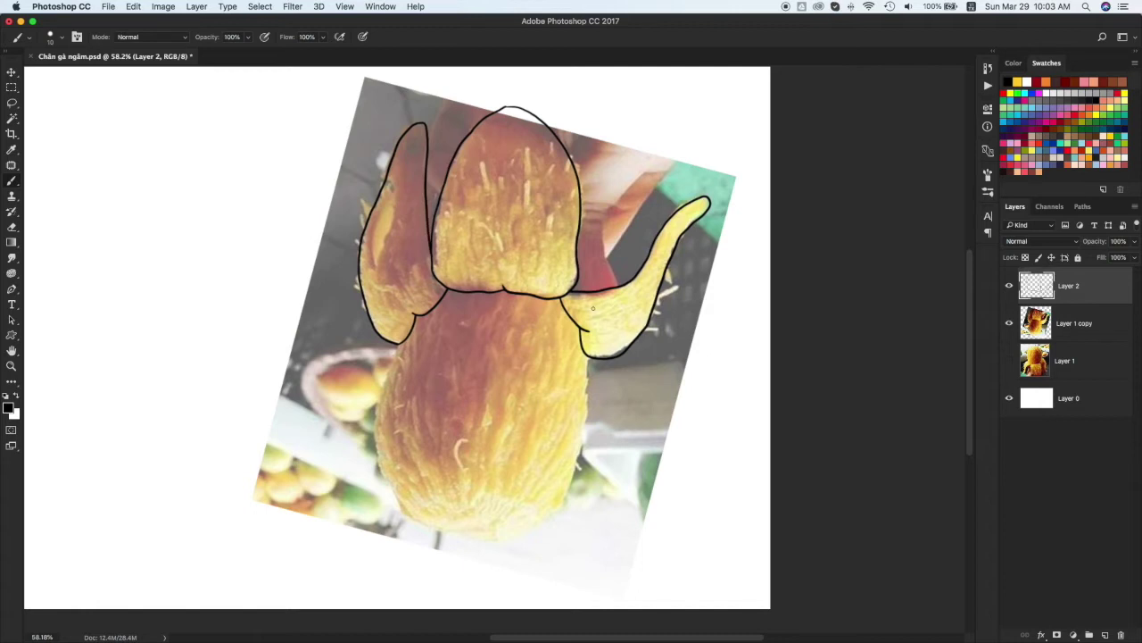
pyautogui.moveTo(396, 344)
pyautogui.mouseDown()
pyautogui.moveTo(382, 505)
pyautogui.moveTo(459, 531)
pyautogui.mouseUp()
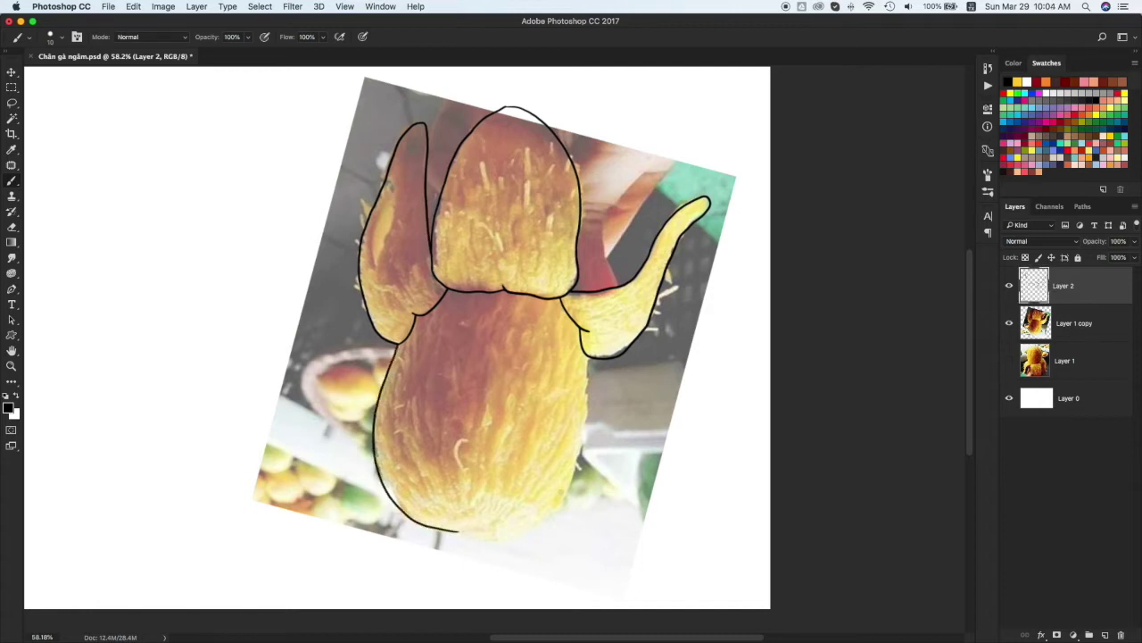
pyautogui.moveTo(585, 354); pyautogui.dragTo(578, 494)
# Redraw the body's right edge and close the outline along the bottom
pyautogui.press('super+z')
pyautogui.moveTo(587, 355); pyautogui.dragTo(589, 390)
pyautogui.moveTo(584, 429); pyautogui.dragTo(547, 515)
pyautogui.moveTo(457, 531); pyautogui.dragTo(544, 515)
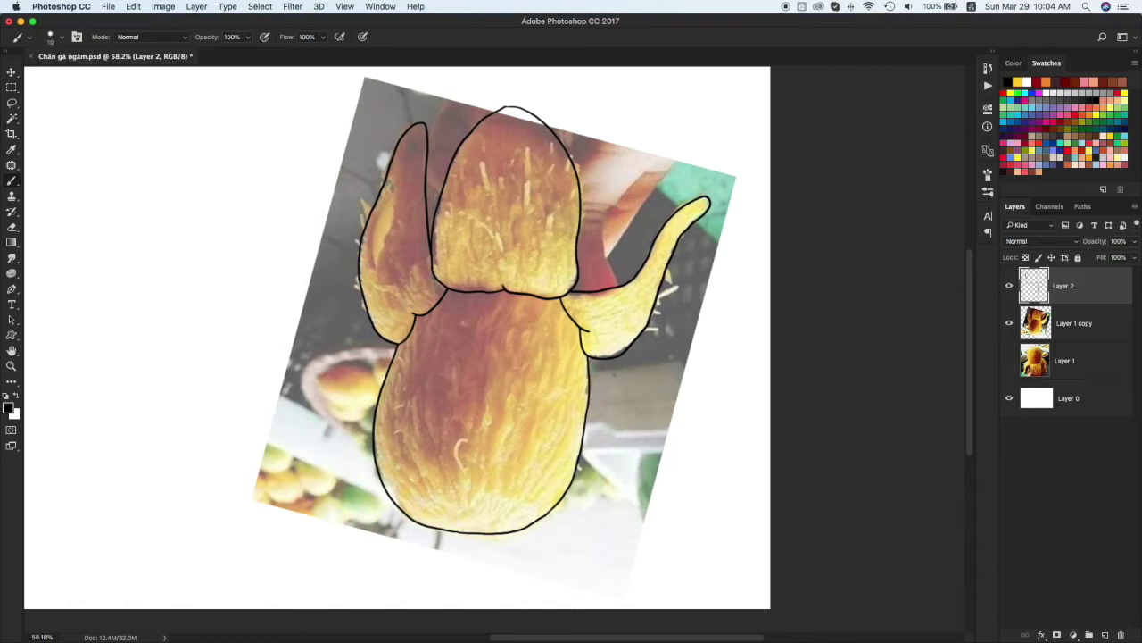
# Draw both ears with a curl inside the left, two eyebrows and two eye circles
pyautogui.moveTo(390, 357)
pyautogui.mouseDown()
pyautogui.moveTo(343, 396)
pyautogui.moveTo(376, 410)
pyautogui.mouseUp()
pyautogui.moveTo(589, 383)
pyautogui.mouseDown()
pyautogui.moveTo(636, 429)
pyautogui.moveTo(582, 447)
pyautogui.moveTo(614, 411)
pyautogui.moveTo(604, 409)
pyautogui.mouseUp()
pyautogui.moveTo(348, 380); pyautogui.dragTo(375, 378)
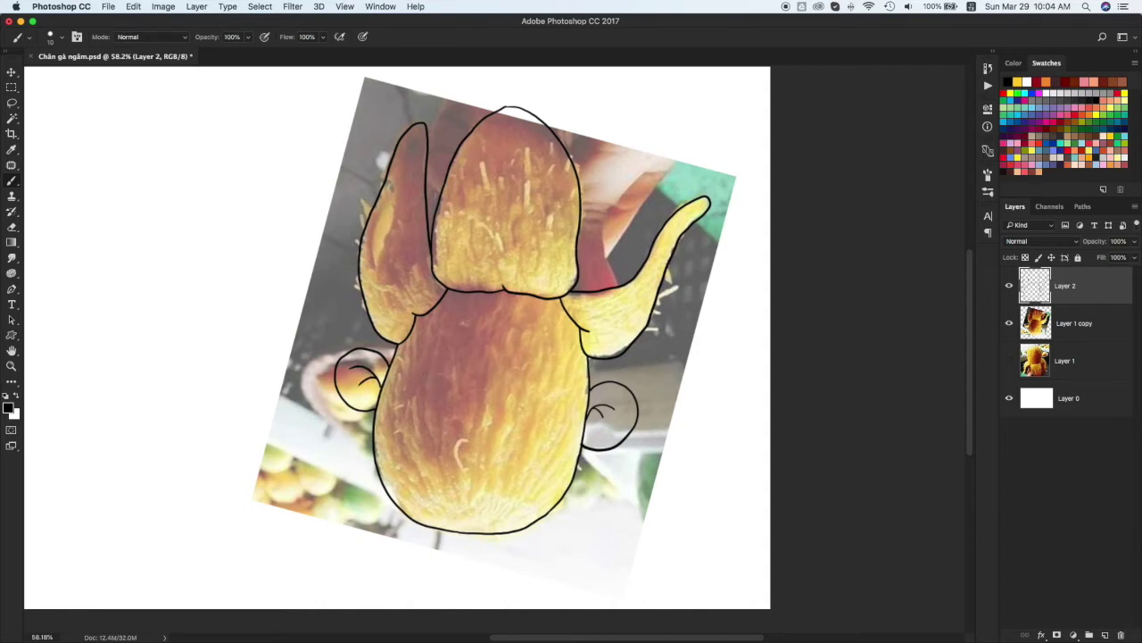
pyautogui.moveTo(432, 347); pyautogui.dragTo(432, 348)
pyautogui.moveTo(532, 360); pyautogui.dragTo(539, 359)
pyautogui.moveTo(451, 373)
pyautogui.mouseDown()
pyautogui.moveTo(435, 370)
pyautogui.moveTo(431, 410)
pyautogui.moveTo(452, 377)
pyautogui.mouseUp()
pyautogui.moveTo(541, 386); pyautogui.dragTo(543, 403)
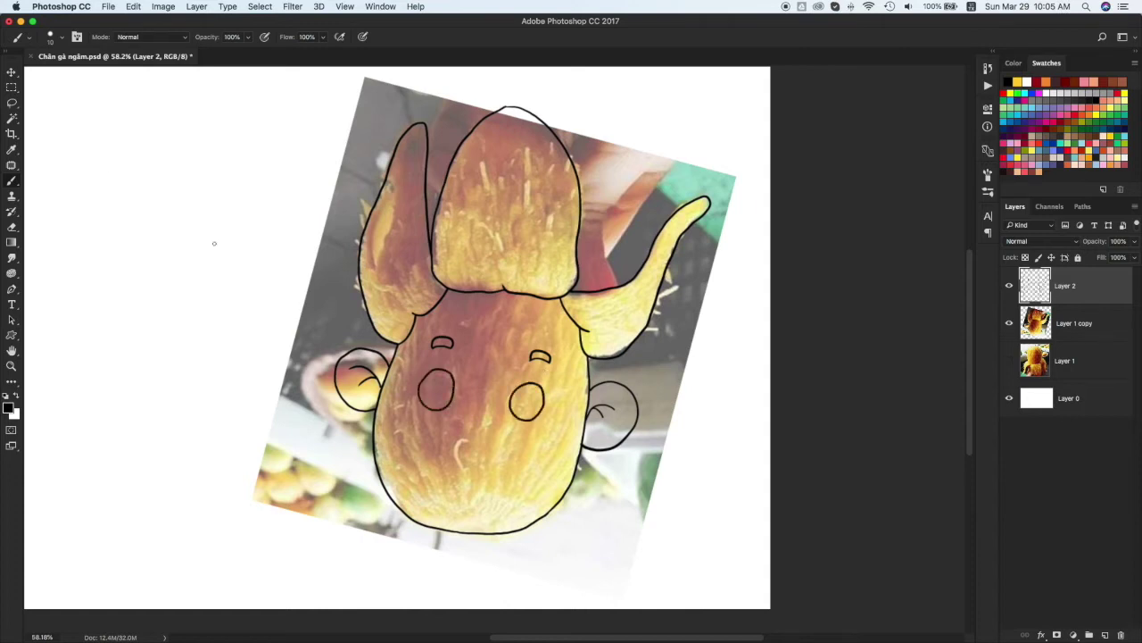
# Lasso the right eye circle, resize it, and return to the brush
pyautogui.press('l')
pyautogui.moveTo(543, 420); pyautogui.dragTo(562, 447)
pyautogui.hotkey('ctrl', 't')
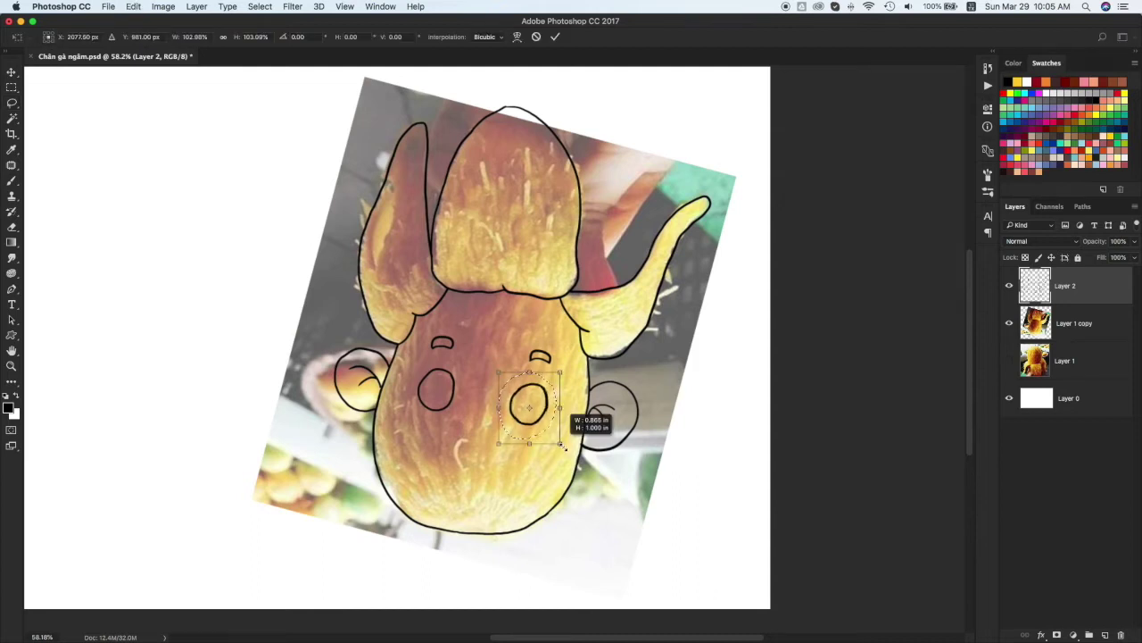
pyautogui.press('Return')
pyautogui.hotkey('ctrl', 'd')
pyautogui.press('b')
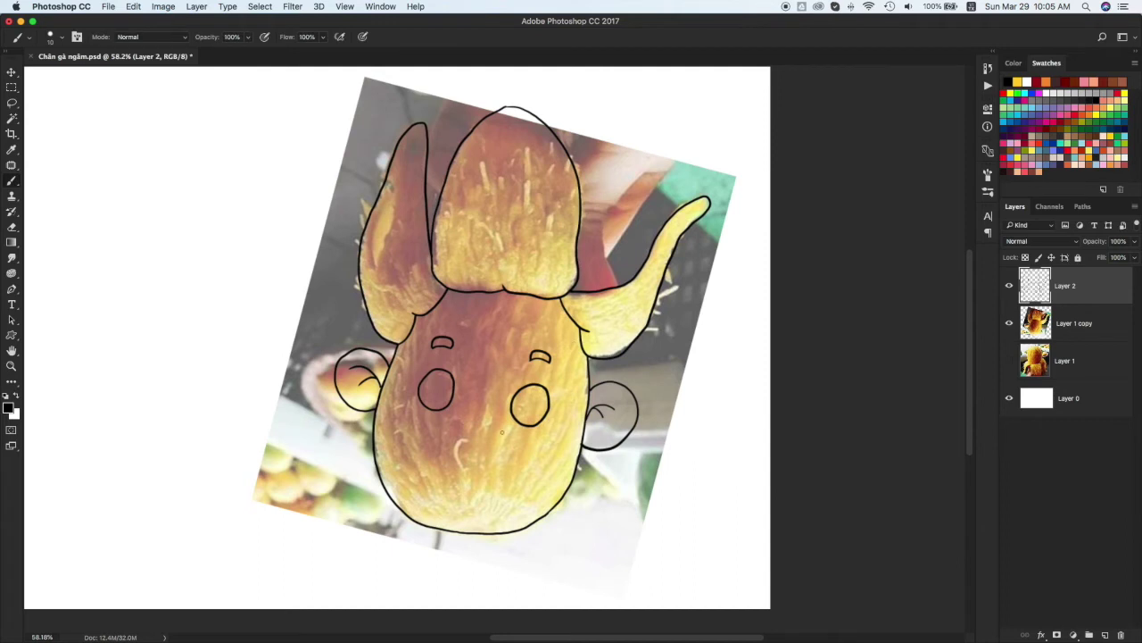
# Draw the nose, pupils in both eyes and lines under each eye
pyautogui.moveTo(475, 420); pyautogui.dragTo(479, 453)
pyautogui.moveTo(447, 386); pyautogui.dragTo(438, 407)
pyautogui.moveTo(521, 393)
pyautogui.mouseDown()
pyautogui.moveTo(539, 410)
pyautogui.moveTo(534, 424)
pyautogui.mouseUp()
pyautogui.press('super+z')
pyautogui.moveTo(430, 385); pyautogui.dragTo(429, 386)
pyautogui.moveTo(520, 398); pyautogui.dragTo(526, 408)
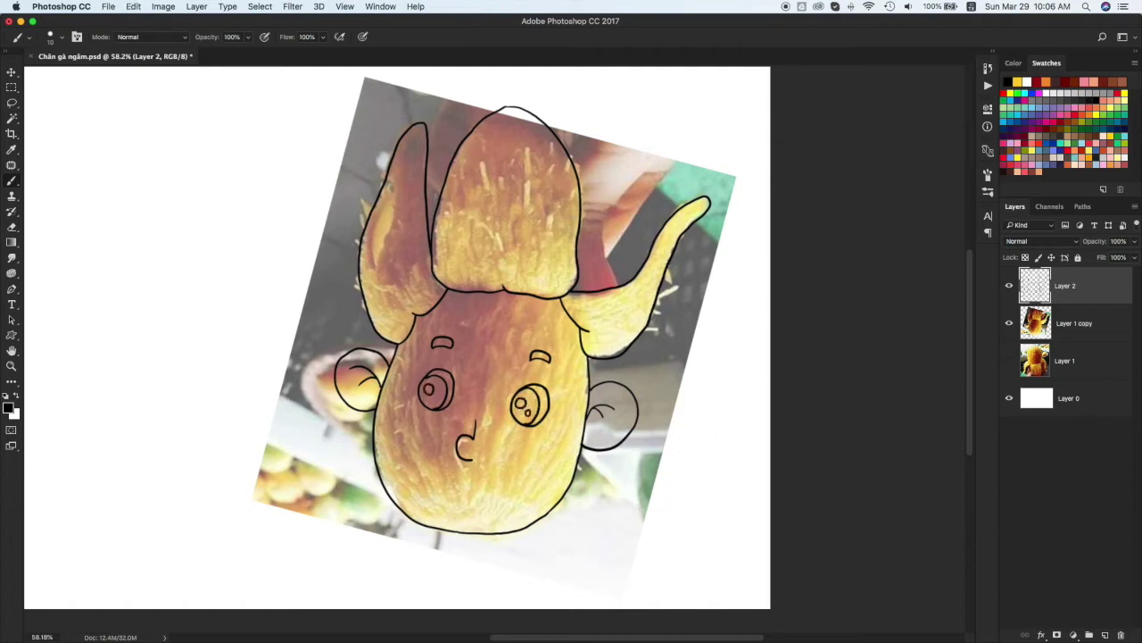
pyautogui.moveTo(437, 400); pyautogui.dragTo(436, 398)
pyautogui.press('super+z')
pyautogui.press('super+z')
pyautogui.moveTo(510, 412); pyautogui.dragTo(520, 430)
pyautogui.moveTo(452, 399); pyautogui.dragTo(435, 415)
# Draw an open smiling mouth with a curled corner and teeth
pyautogui.moveTo(452, 480); pyautogui.dragTo(514, 463)
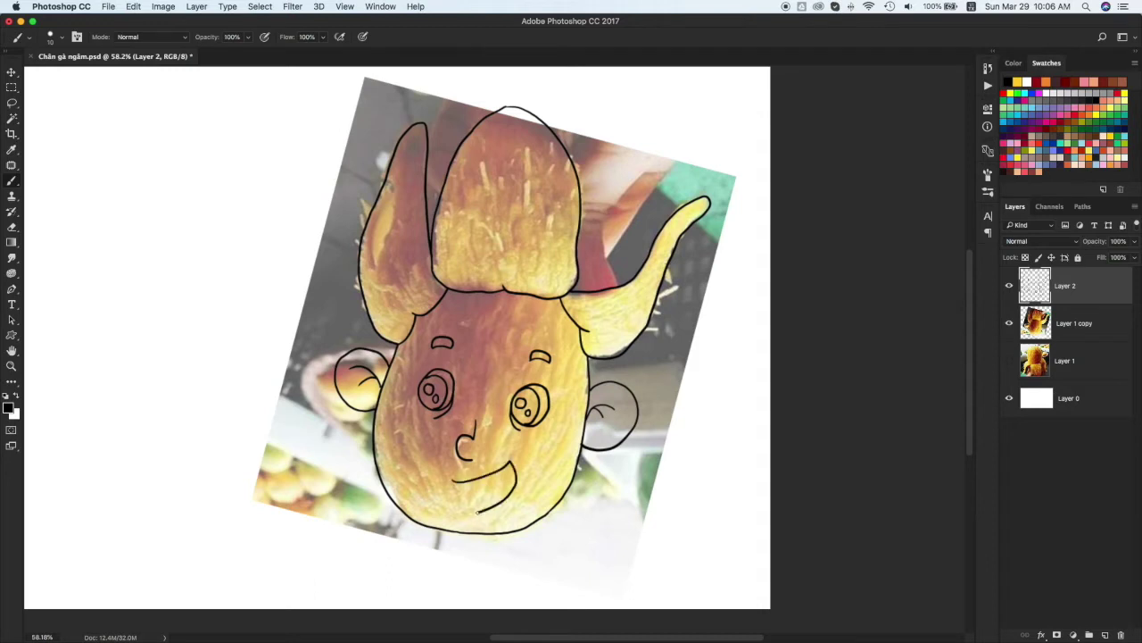
pyautogui.moveTo(452, 480); pyautogui.dragTo(473, 513)
pyautogui.moveTo(513, 463); pyautogui.dragTo(505, 453)
pyautogui.moveTo(469, 498)
pyautogui.mouseDown()
pyautogui.moveTo(509, 466)
pyautogui.moveTo(480, 501)
pyautogui.moveTo(505, 484)
pyautogui.mouseUp()
pyautogui.hotkey('ctrl', 'z')
# Add forehead hair strands, join the head outline to the ears, extend the tuft, and start the right shoulder
pyautogui.moveTo(441, 296)
pyautogui.mouseDown()
pyautogui.moveTo(473, 345)
pyautogui.moveTo(500, 319)
pyautogui.moveTo(547, 322)
pyautogui.moveTo(564, 301)
pyautogui.mouseUp()
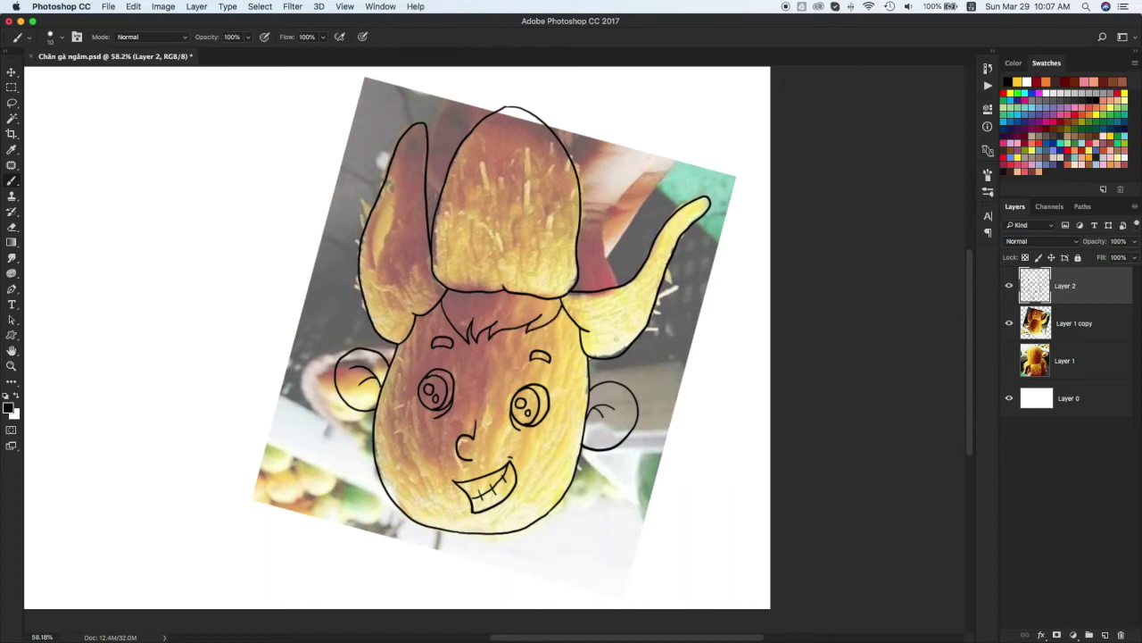
pyautogui.moveTo(604, 359); pyautogui.dragTo(598, 384)
pyautogui.moveTo(385, 342); pyautogui.dragTo(383, 357)
pyautogui.moveTo(612, 284); pyautogui.dragTo(581, 219)
pyautogui.moveTo(437, 207); pyautogui.dragTo(430, 214)
pyautogui.moveTo(579, 453)
pyautogui.mouseDown()
pyautogui.moveTo(684, 539)
pyautogui.moveTo(713, 600)
pyautogui.moveTo(662, 546)
pyautogui.moveTo(685, 610)
pyautogui.mouseUp()
pyautogui.hotkey('ctrl', 'z')
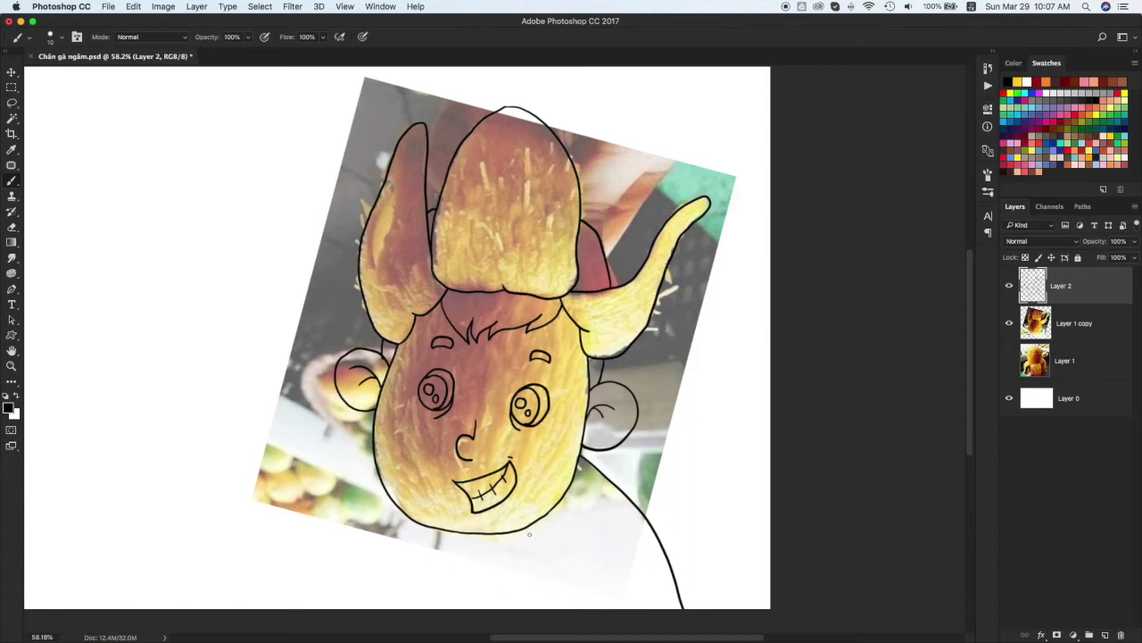
# Draw the neck, both shoulder lines, the shirt sides and a two-sided collar
pyautogui.moveTo(461, 530)
pyautogui.mouseDown()
pyautogui.moveTo(487, 568)
pyautogui.moveTo(513, 534)
pyautogui.mouseUp()
pyautogui.hotkey('ctrl', 'z')
pyautogui.moveTo(638, 559); pyautogui.dragTo(615, 609)
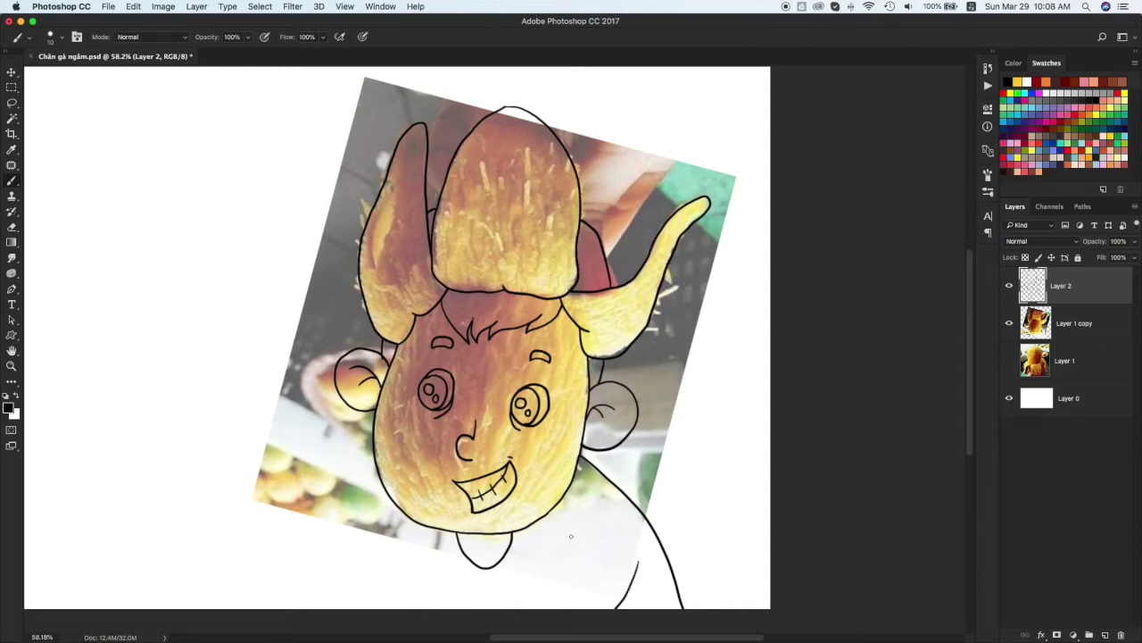
pyautogui.moveTo(573, 526)
pyautogui.mouseDown()
pyautogui.moveTo(543, 582)
pyautogui.moveTo(579, 607)
pyautogui.moveTo(543, 593)
pyautogui.moveTo(525, 609)
pyautogui.mouseUp()
pyautogui.moveTo(407, 516); pyautogui.dragTo(382, 615)
pyautogui.moveTo(429, 554); pyautogui.dragTo(482, 614)
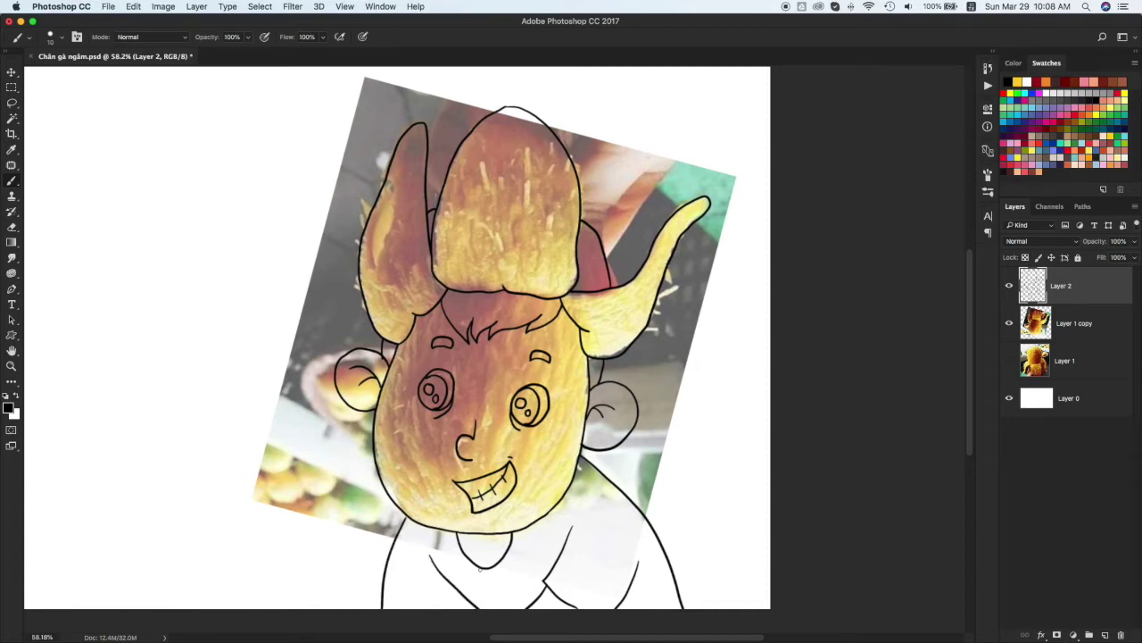
pyautogui.moveTo(472, 567); pyautogui.dragTo(437, 530)
pyautogui.moveTo(498, 568); pyautogui.dragTo(533, 530)
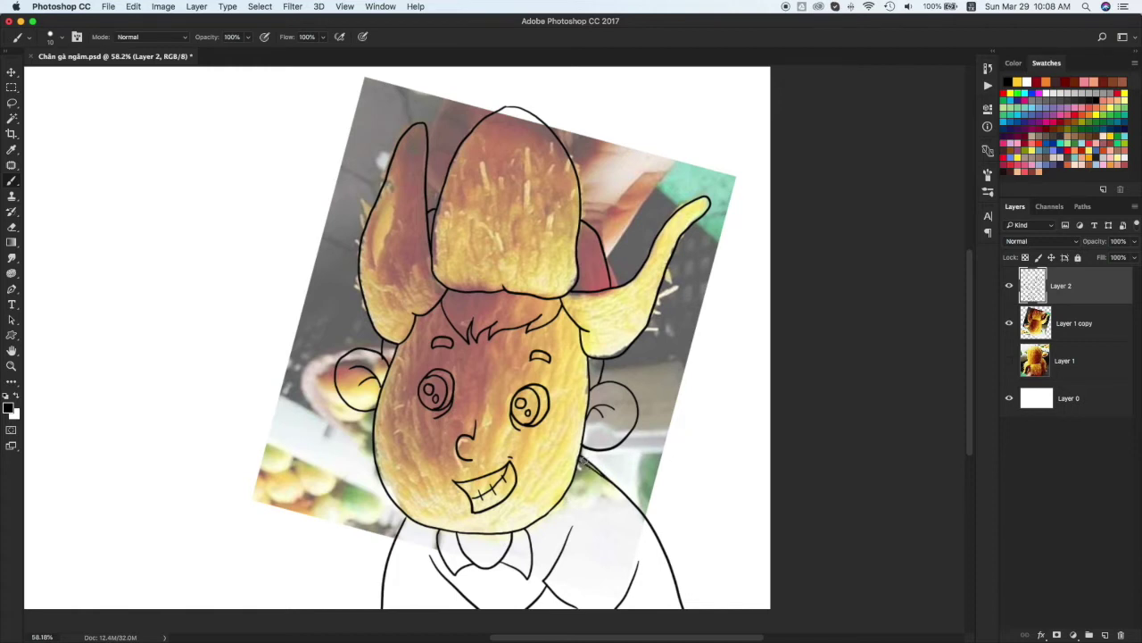
pyautogui.press('e')
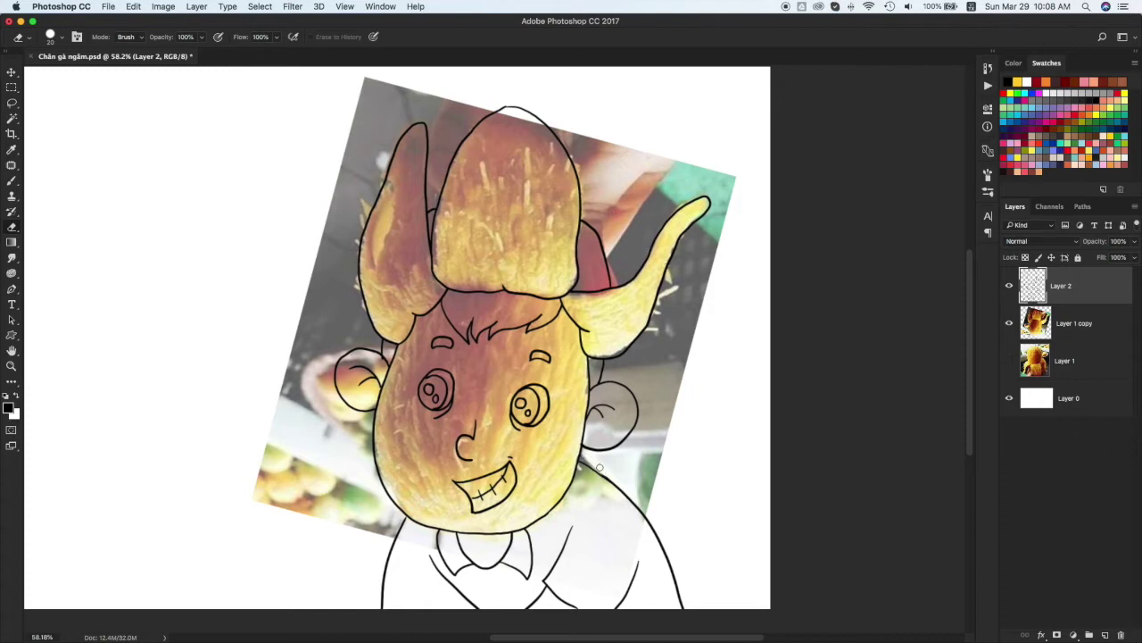
pyautogui.press('b')
pyautogui.moveTo(582, 459); pyautogui.dragTo(630, 502)
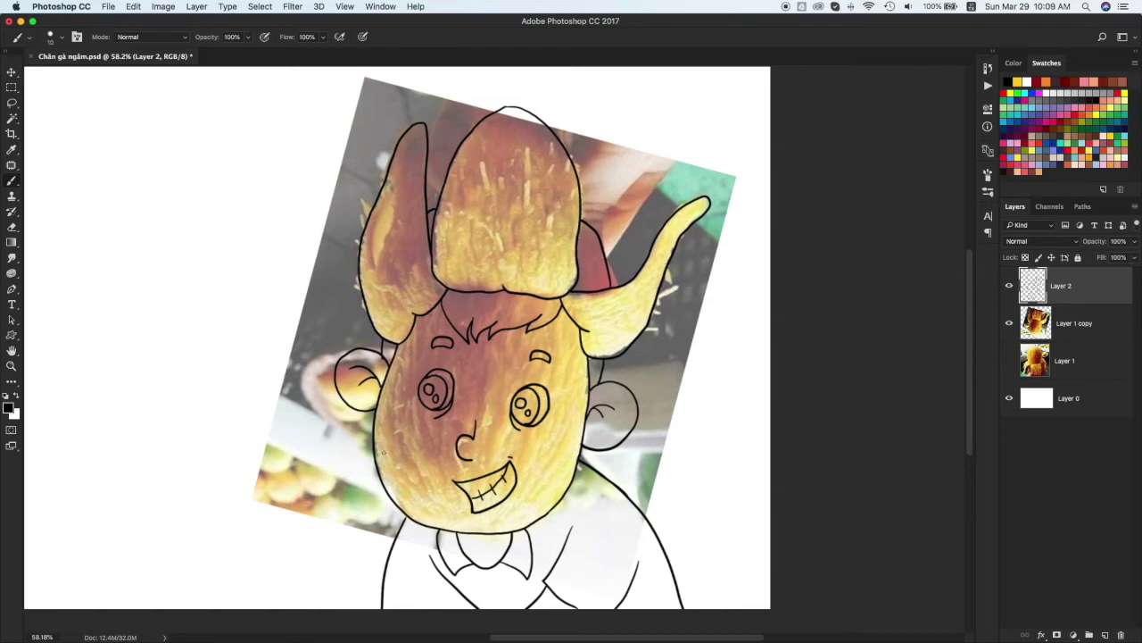
# Add an empty Layer 3 and hide the mango texture copy
pyautogui.press('super+j')
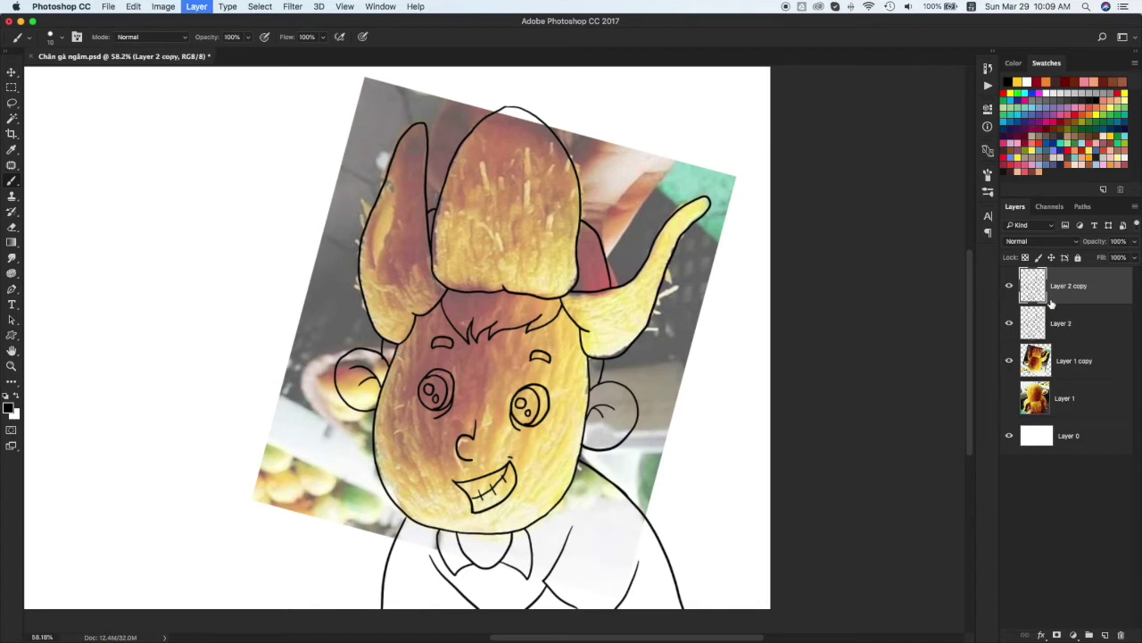
pyautogui.press('super+z')
pyautogui.press('super+shift+alt+n')
pyautogui.click(1009, 360)
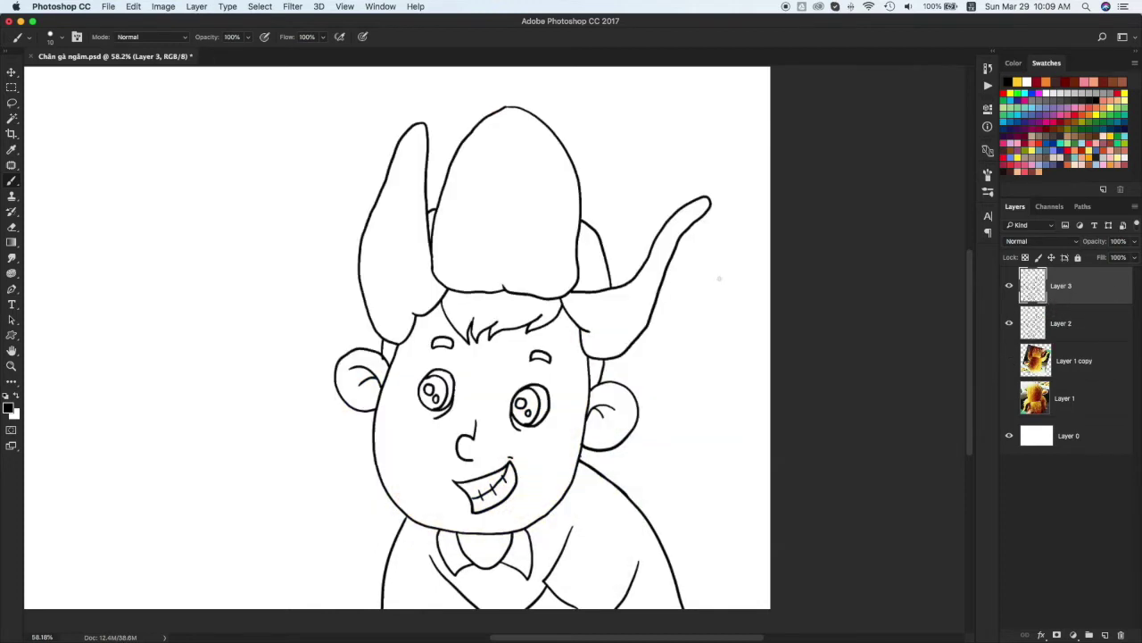
# Fill the hat and both horns with brown from the mango photo on a new layer
pyautogui.click(11, 118)
pyautogui.click(384, 262)
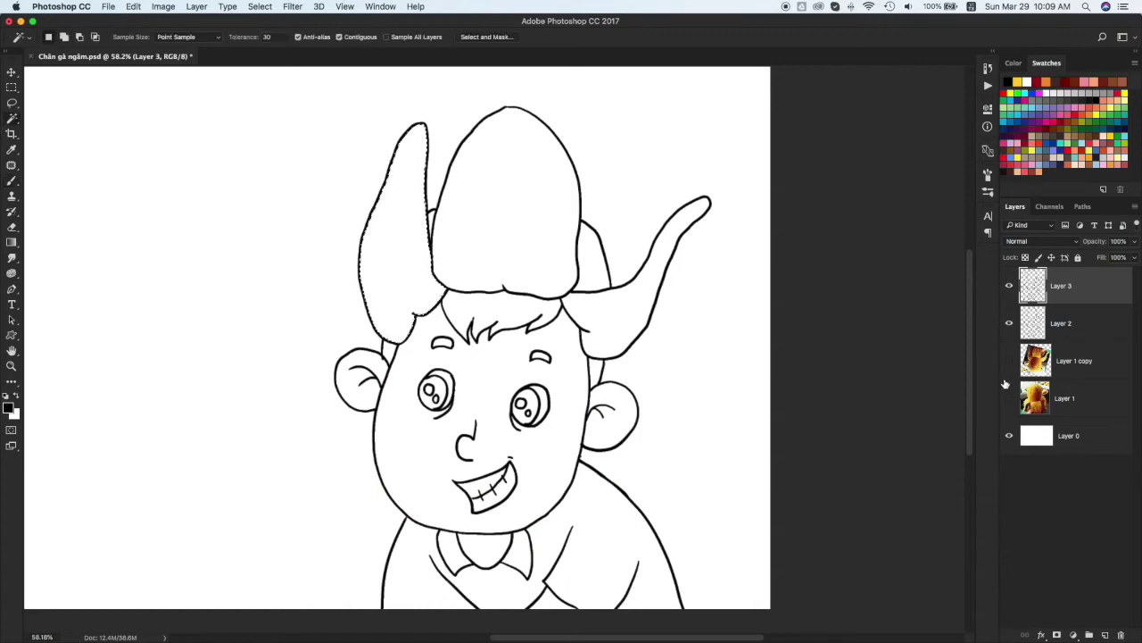
pyautogui.click(1009, 398)
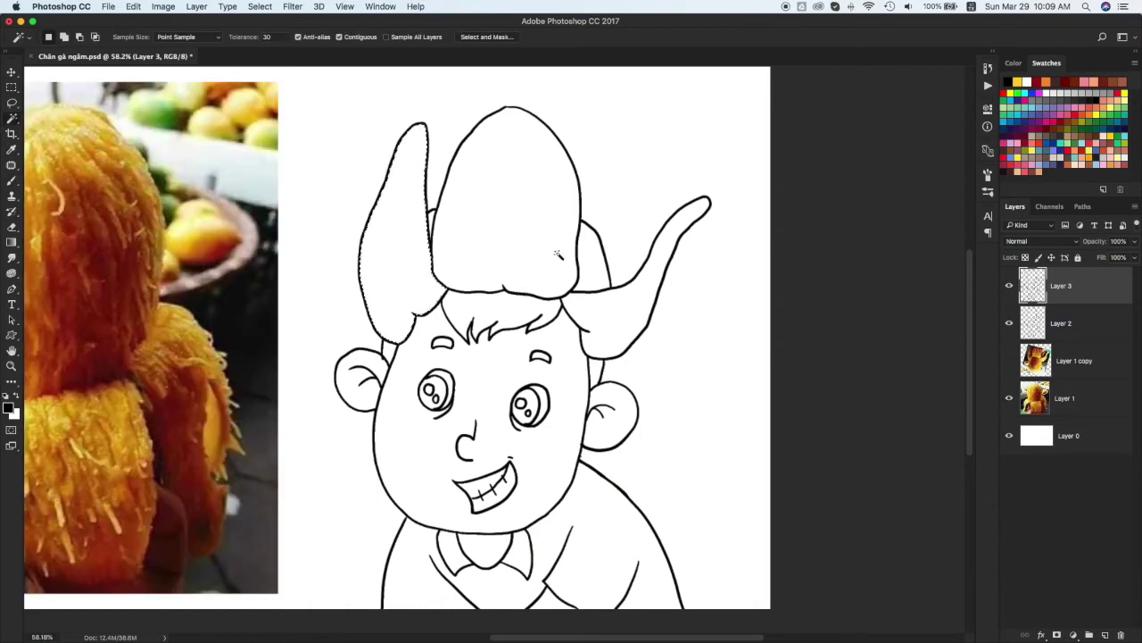
pyautogui.moveTo(422, 289); pyautogui.dragTo(584, 293)
pyautogui.keyDown('shift'); pyautogui.click(673, 268); pyautogui.keyUp('shift')
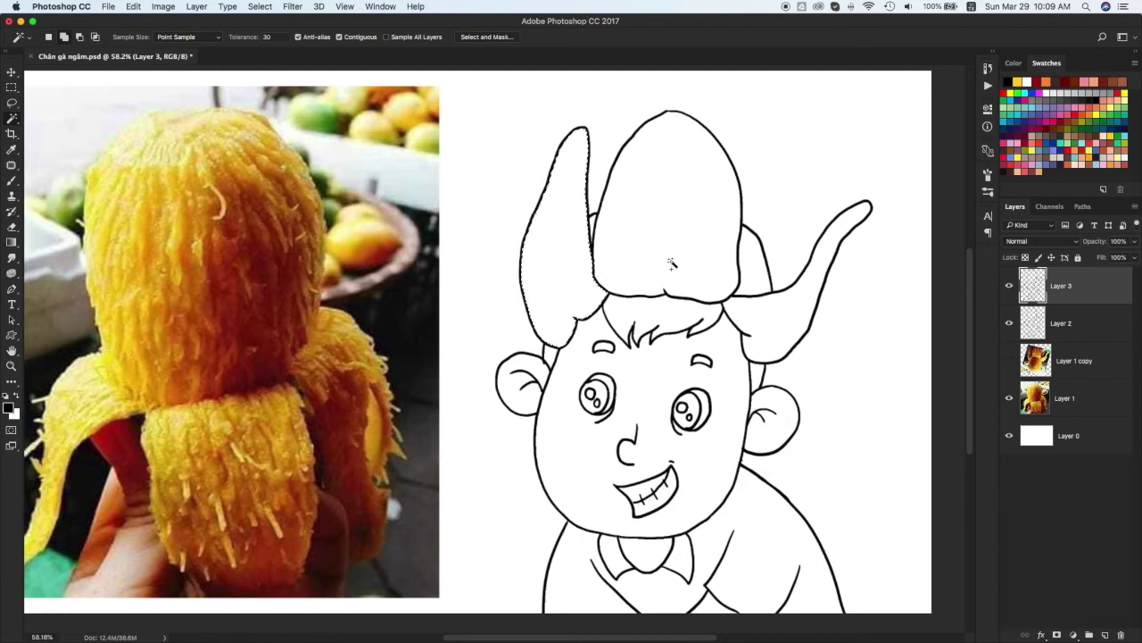
pyautogui.keyDown('shift'); pyautogui.click(765, 316); pyautogui.keyUp('shift')
pyautogui.press('i')
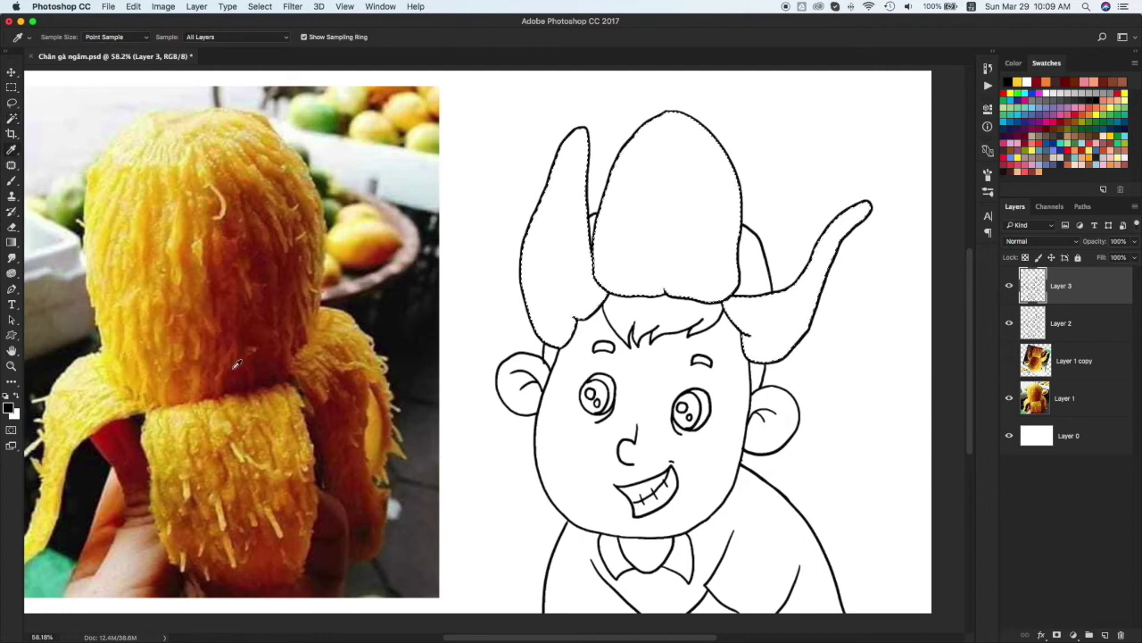
pyautogui.click(301, 483)
pyautogui.hotkey('ctrl', 'shift', 'alt', 'n')
pyautogui.hotkey('alt', 'BackSpace')
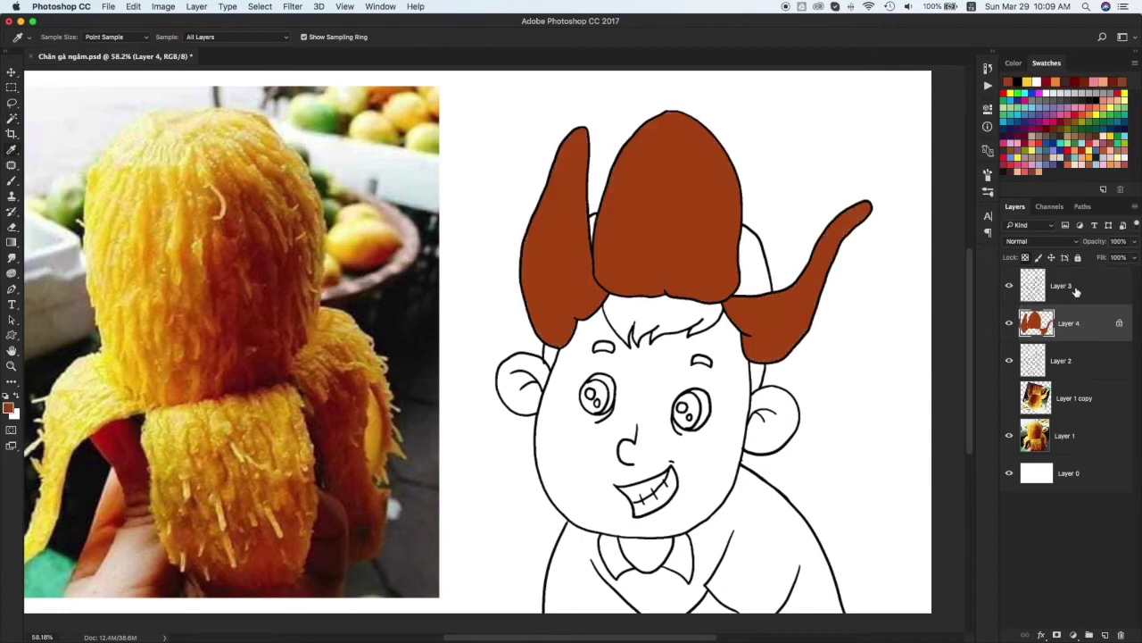
# Fill the hair region with dark brown on a new layer
pyautogui.press('w')
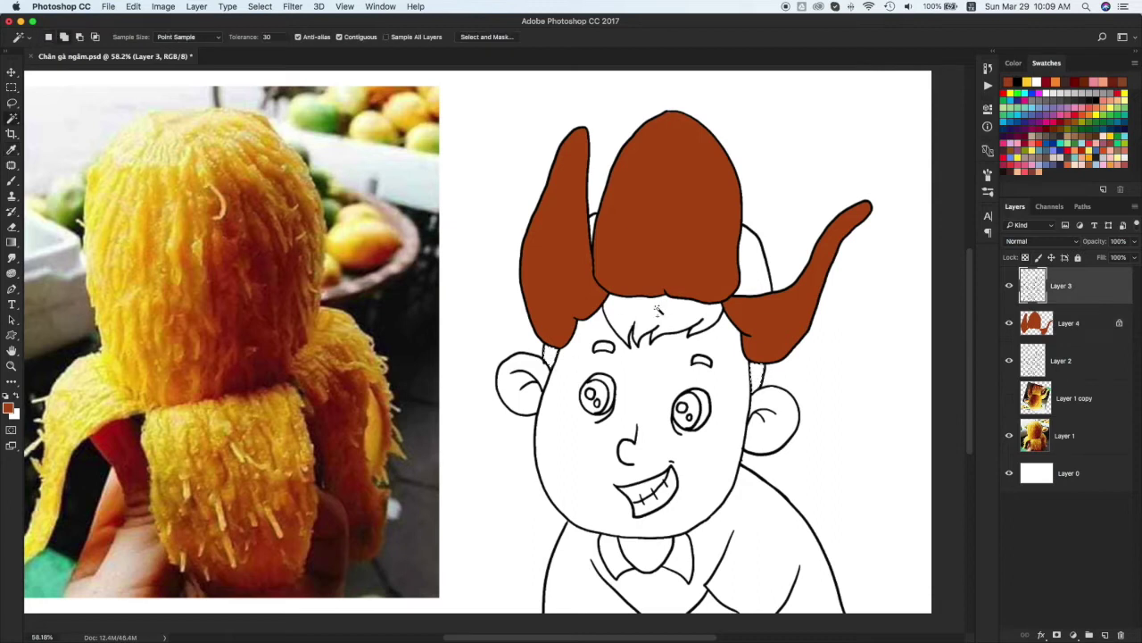
pyautogui.press('i')
pyautogui.click(651, 330)
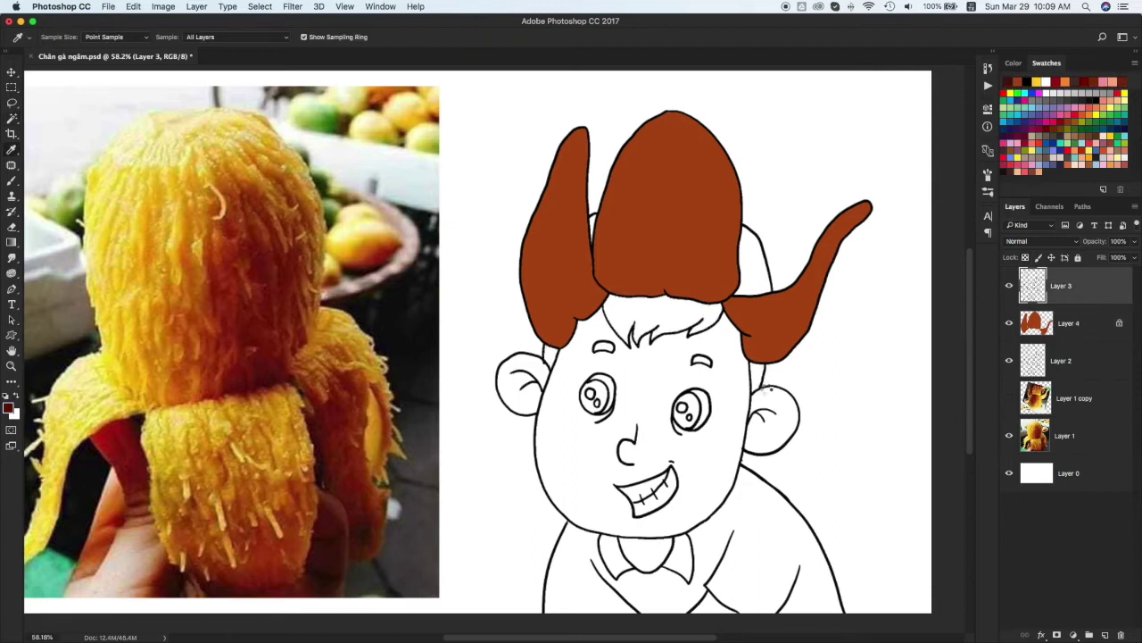
pyautogui.hotkey('ctrl', 'shift', 'alt', 'n')
pyautogui.hotkey('alt', 'BackSpace')
pyautogui.press('w')
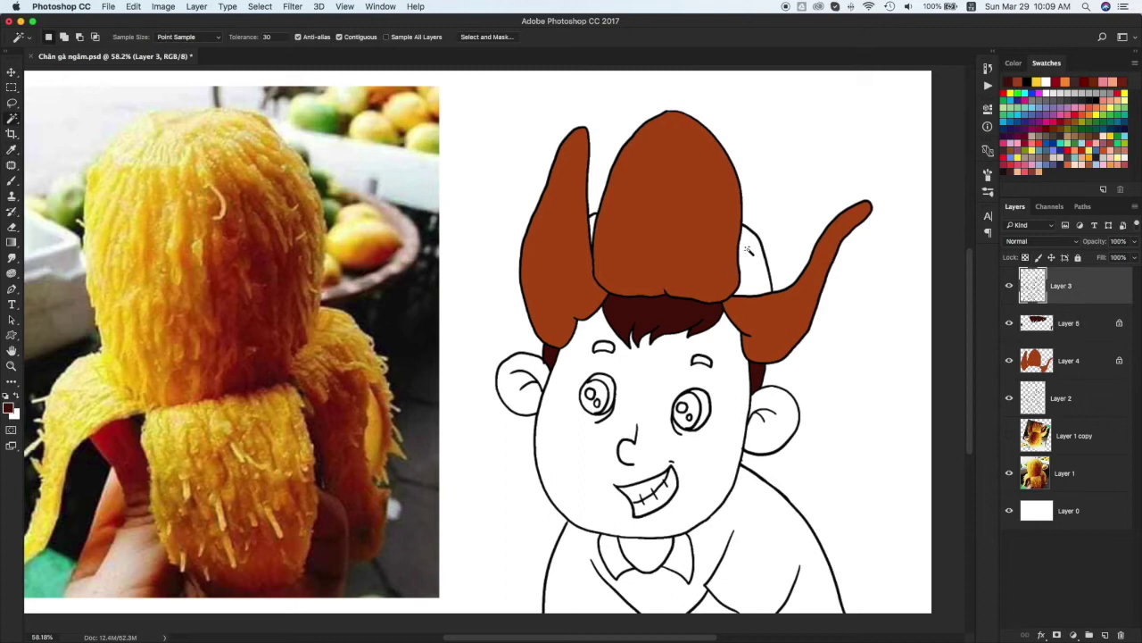
# Fill the cap behind the hat with red sampled from the mango photo
pyautogui.press('i')
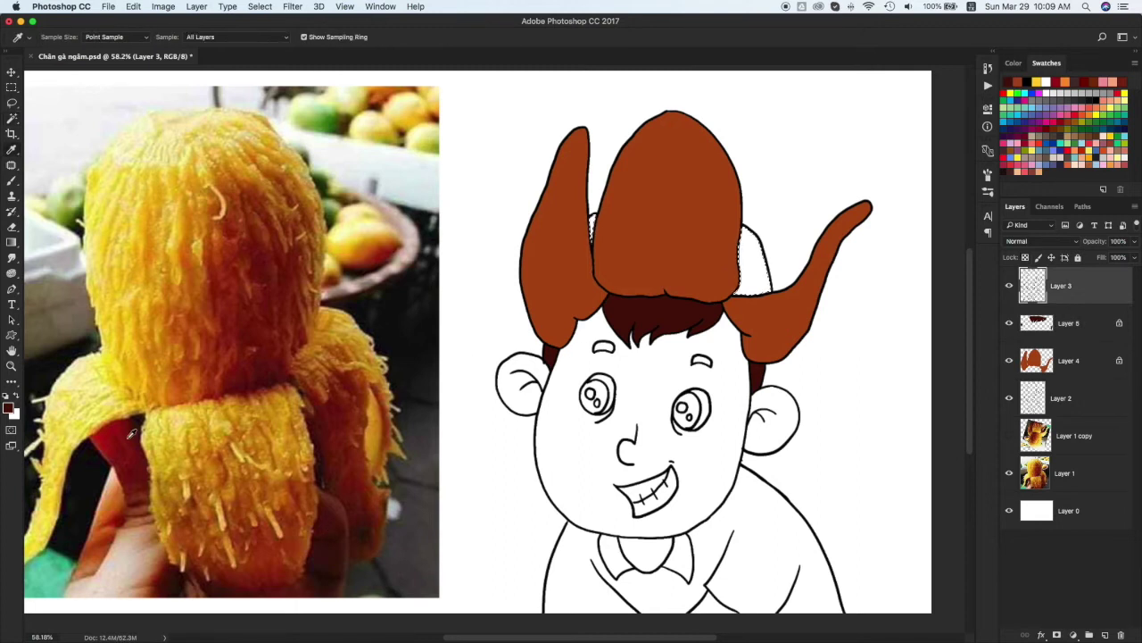
pyautogui.click(130, 431)
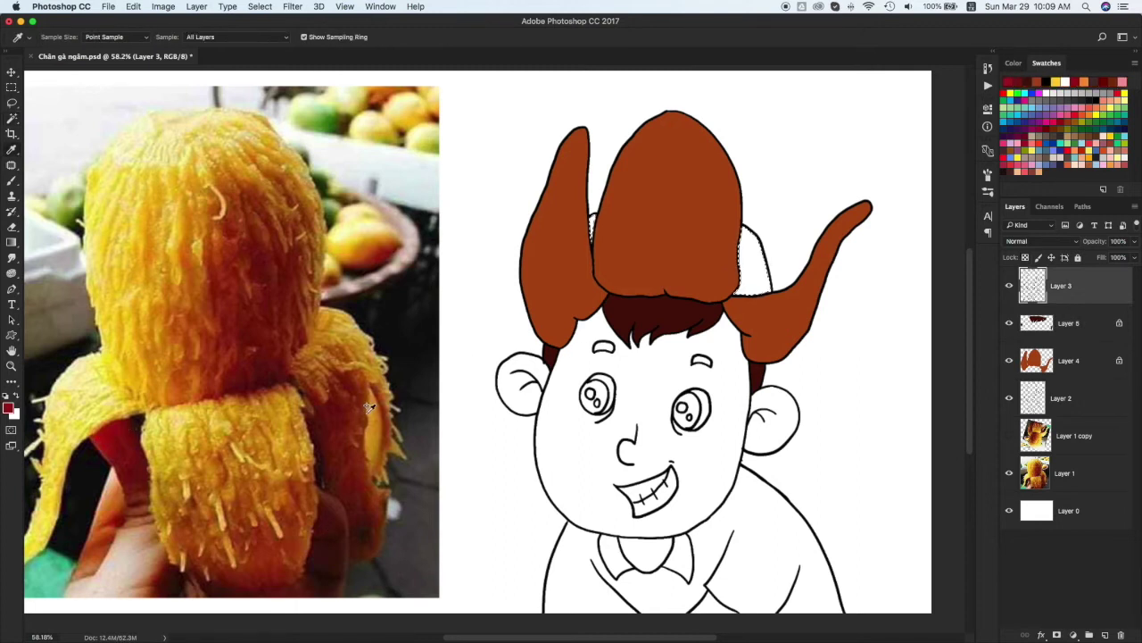
pyautogui.hotkey('ctrl', 'shift', 'alt', 'n')
pyautogui.hotkey('alt', 'BackSpace')
pyautogui.press('w')
# Fill the face, ears and neck with mango yellow-orange on a new layer
pyautogui.click(764, 404)
pyautogui.keyDown('shift'); pyautogui.click(641, 607); pyautogui.keyUp('shift')
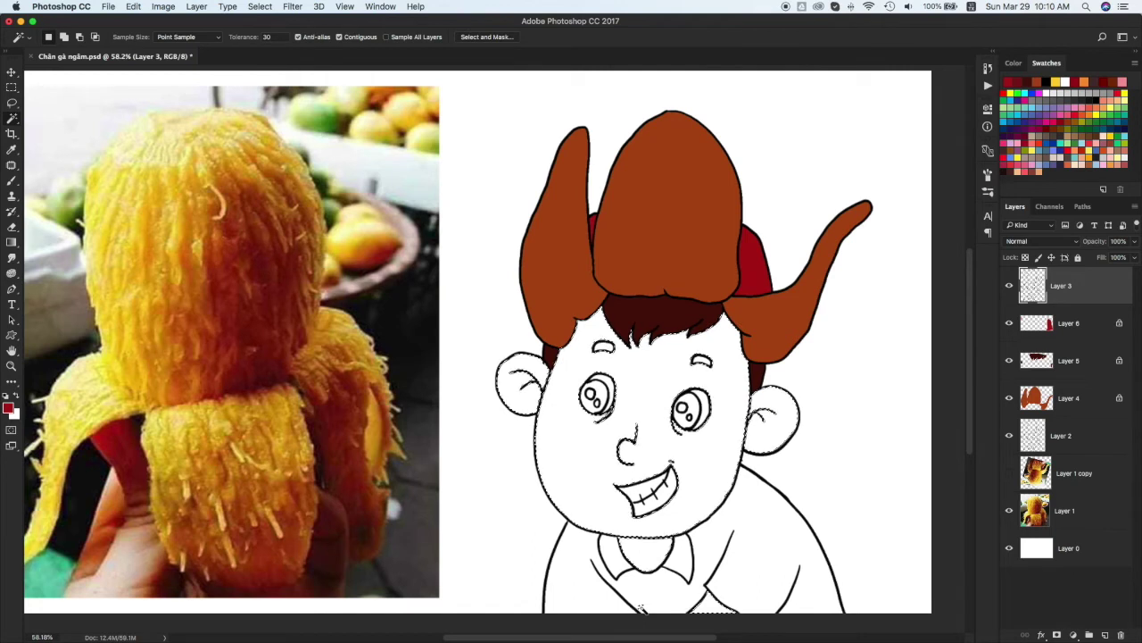
pyautogui.press('i')
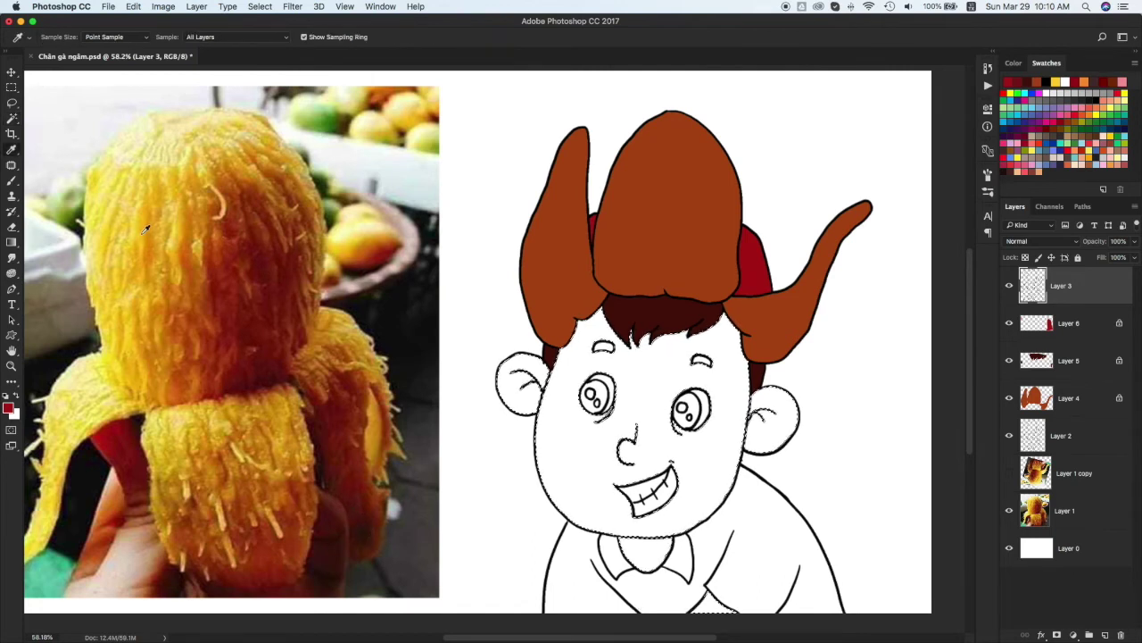
pyautogui.click(145, 226)
pyautogui.hotkey('ctrl', 'shift', 'alt', 'n')
pyautogui.hotkey('alt', 'BackSpace')
pyautogui.hotkey('ctrl', 'd')
pyautogui.press('w')
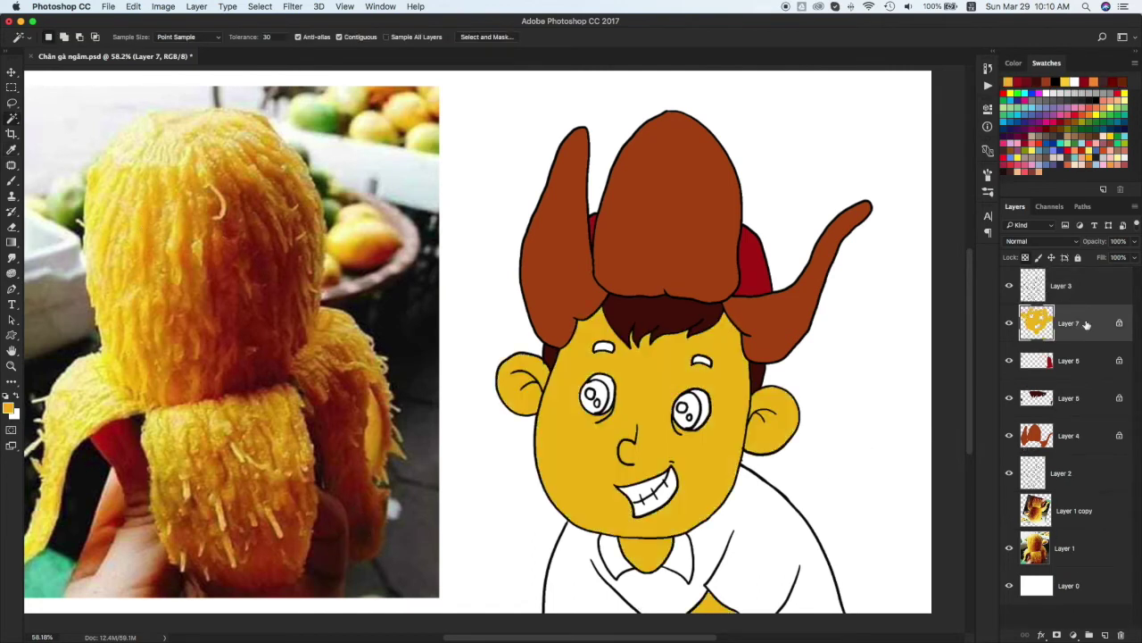
# Fill the shirt with green on a new layer
pyautogui.click(1089, 294)
pyautogui.click(696, 598)
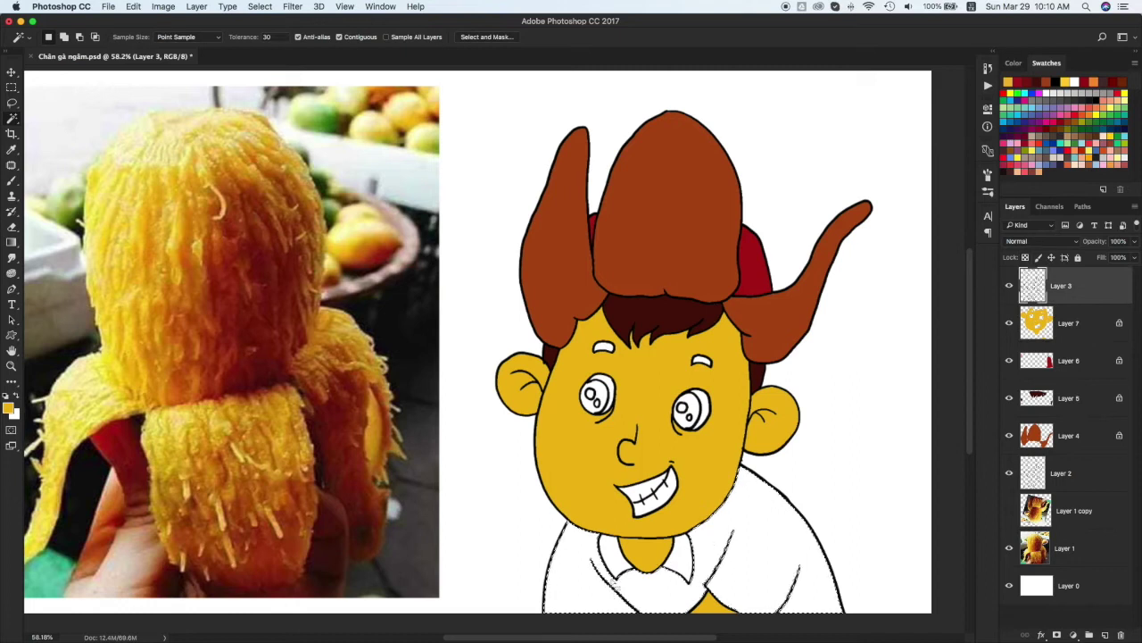
pyautogui.press('i')
pyautogui.click(319, 117)
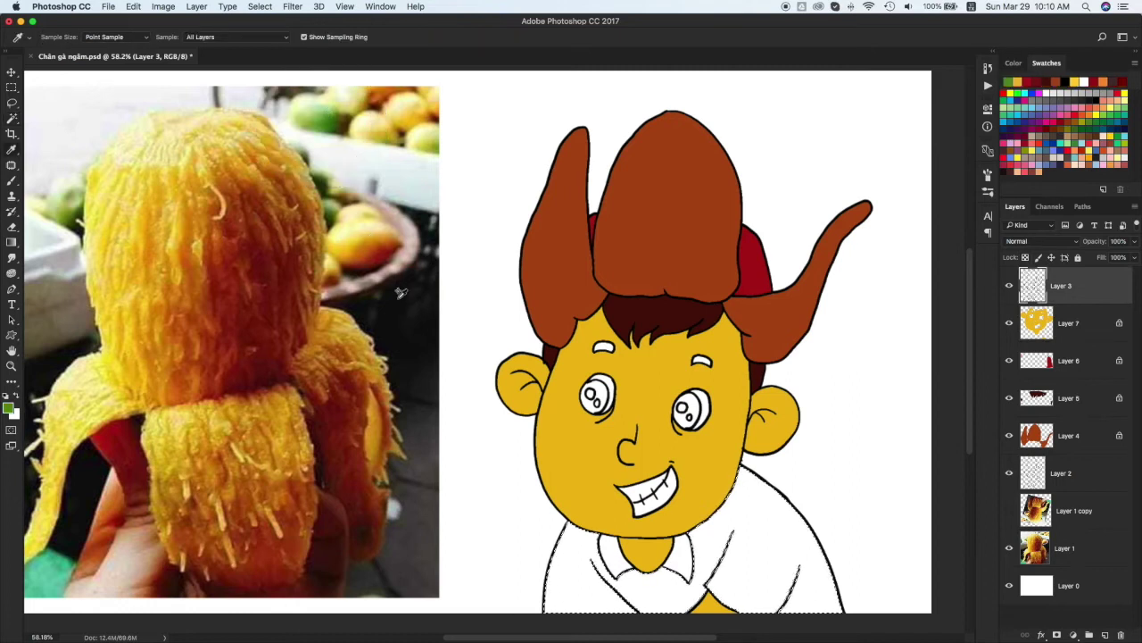
pyautogui.hotkey('ctrl', 'shift', 'alt', 'n')
pyautogui.hotkey('alt', 'BackSpace')
pyautogui.hotkey('ctrl', 'd')
# Fill the collar with yellow-green sampled from the mango photo
pyautogui.click(1077, 298)
pyautogui.press('w')
pyautogui.press('i')
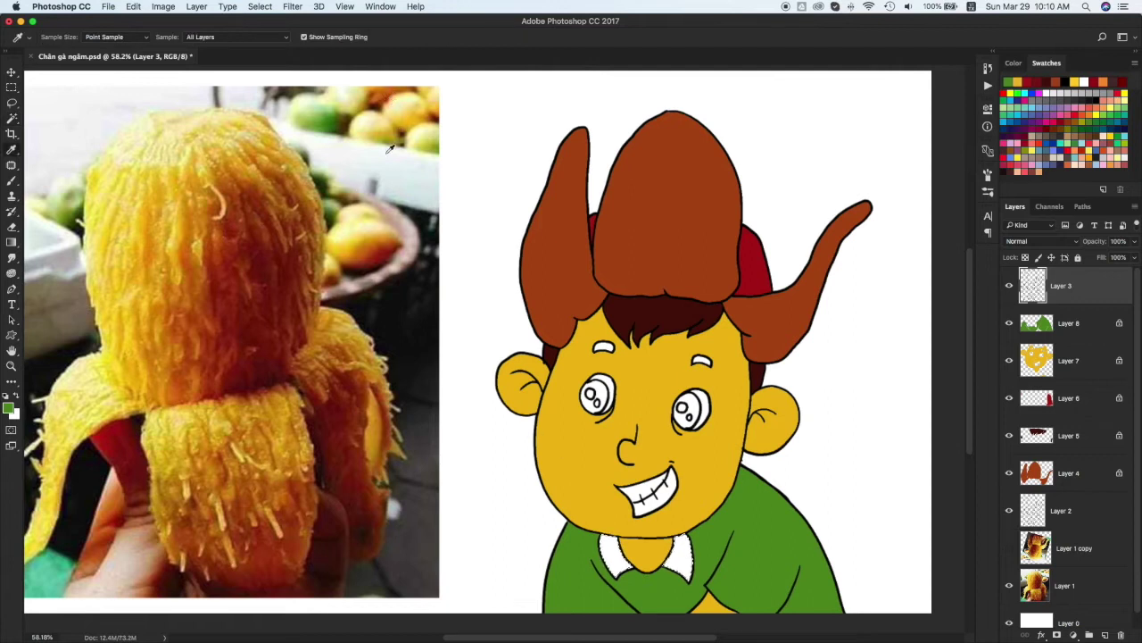
pyautogui.click(436, 145)
pyautogui.hotkey('alt', 'BackSpace')
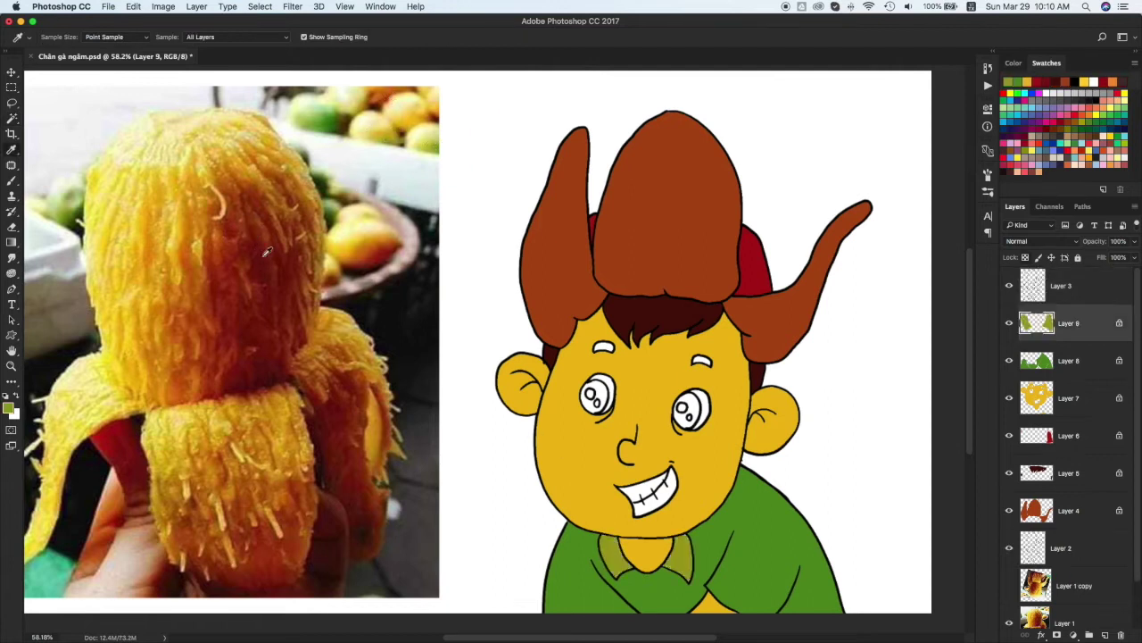
# Fill the eyes with black on a new layer and make the hat layer active
pyautogui.click(1086, 292)
pyautogui.press('w')
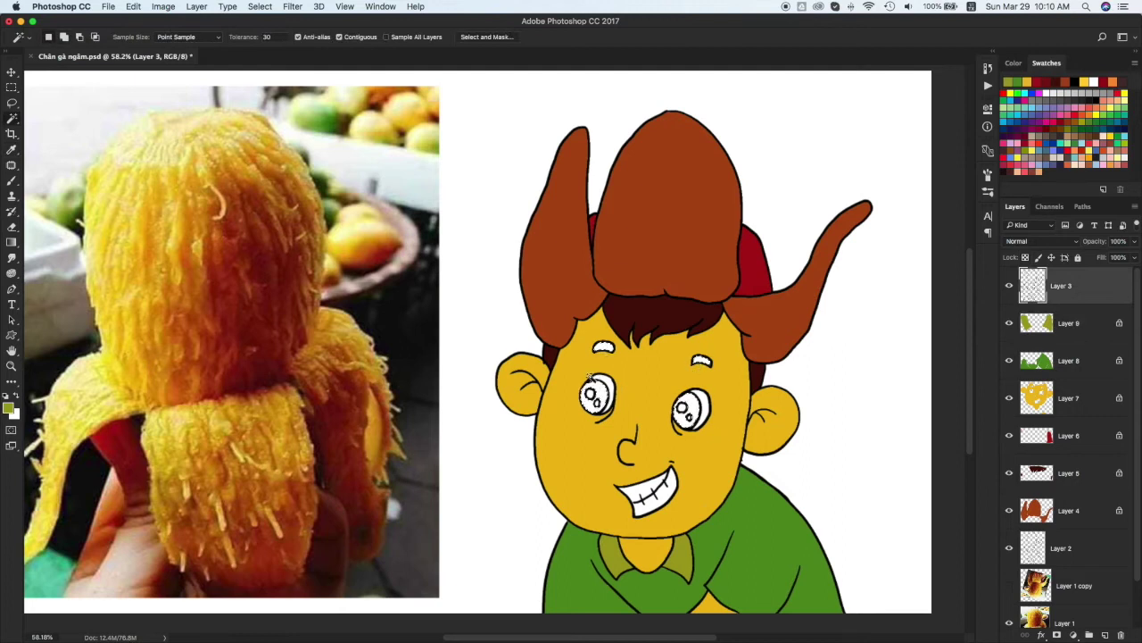
pyautogui.press('d')
pyautogui.hotkey('ctrl', 'BackSpace')
pyautogui.hotkey('ctrl', 'd')
pyautogui.click(1080, 286)
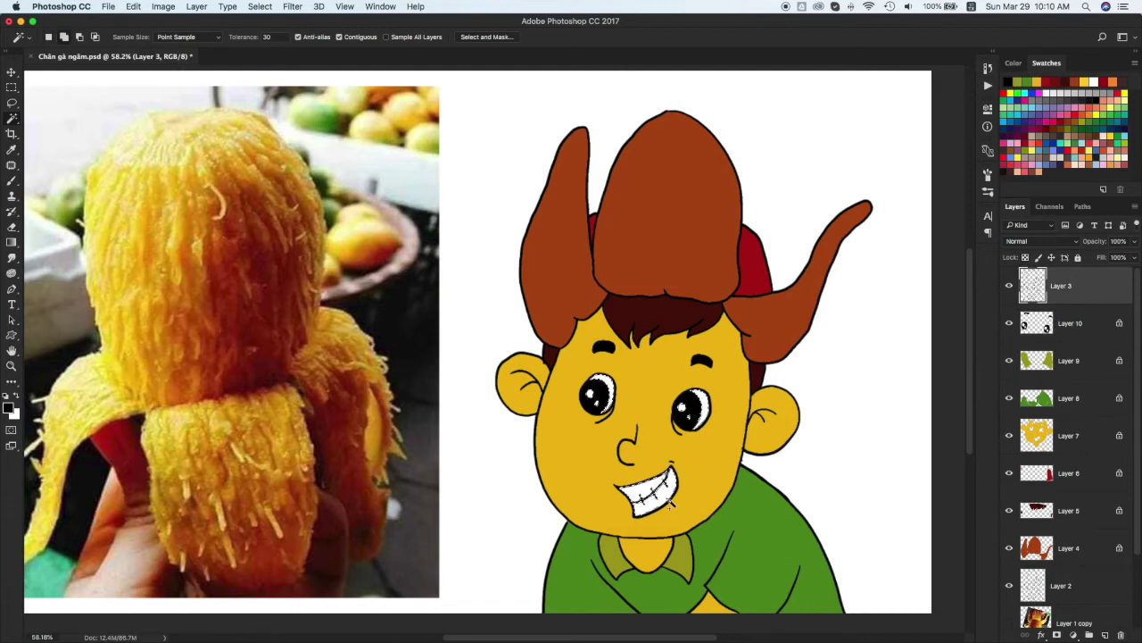
pyautogui.press('x')
pyautogui.press('v')
pyautogui.click(663, 229)
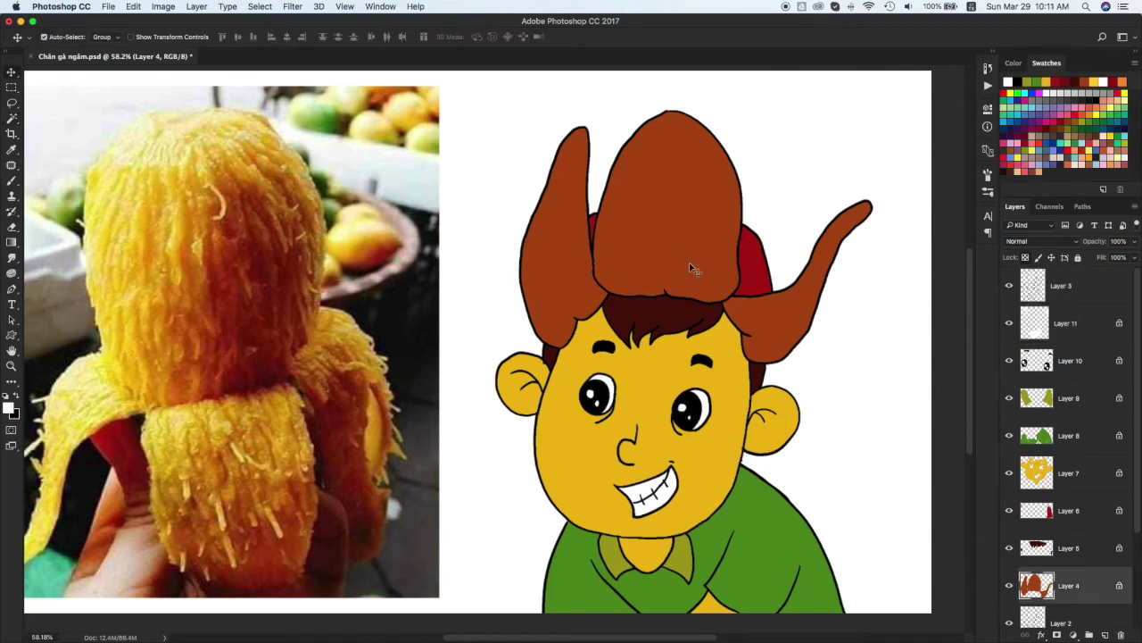
# Sample orange from the mango photo and fill the hat with an orange-to-brown gradient
pyautogui.press('i')
pyautogui.click(693, 242)
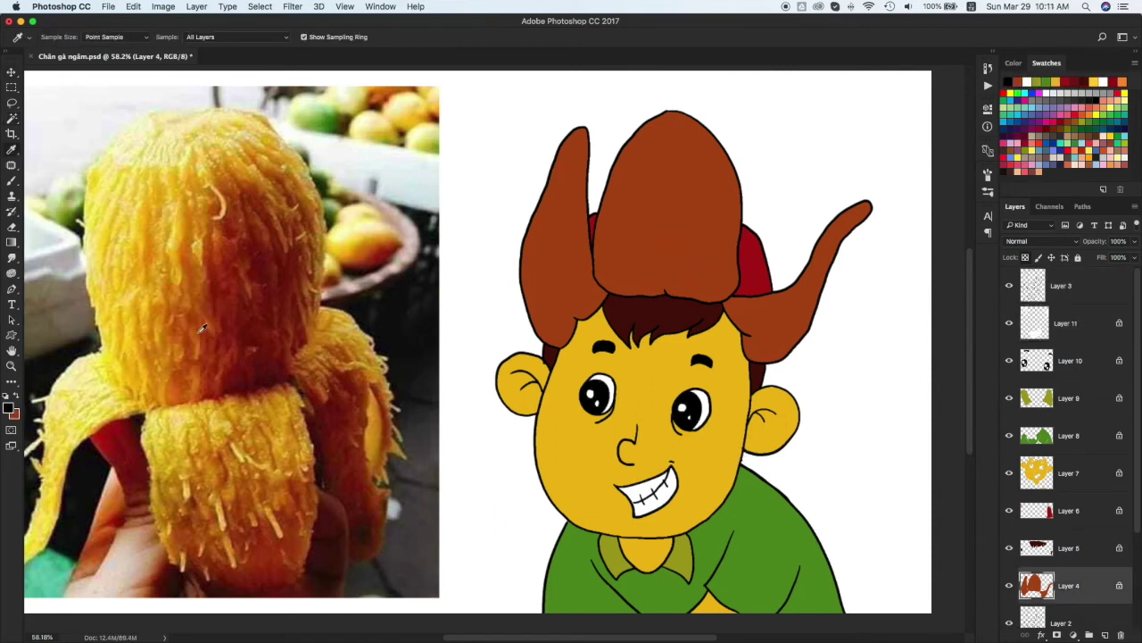
pyautogui.click(186, 280)
pyautogui.press('g')
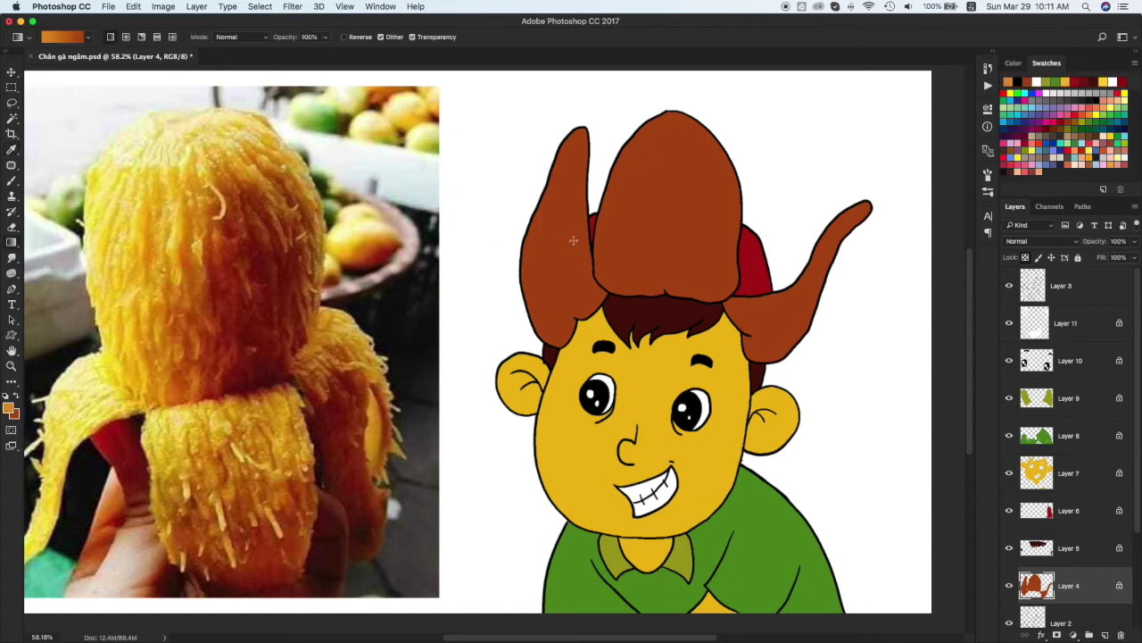
pyautogui.moveTo(628, 282); pyautogui.dragTo(628, 283)
# Choose a scattered textured brush tip and increase its spacing in the Brush panel
pyautogui.press('b')
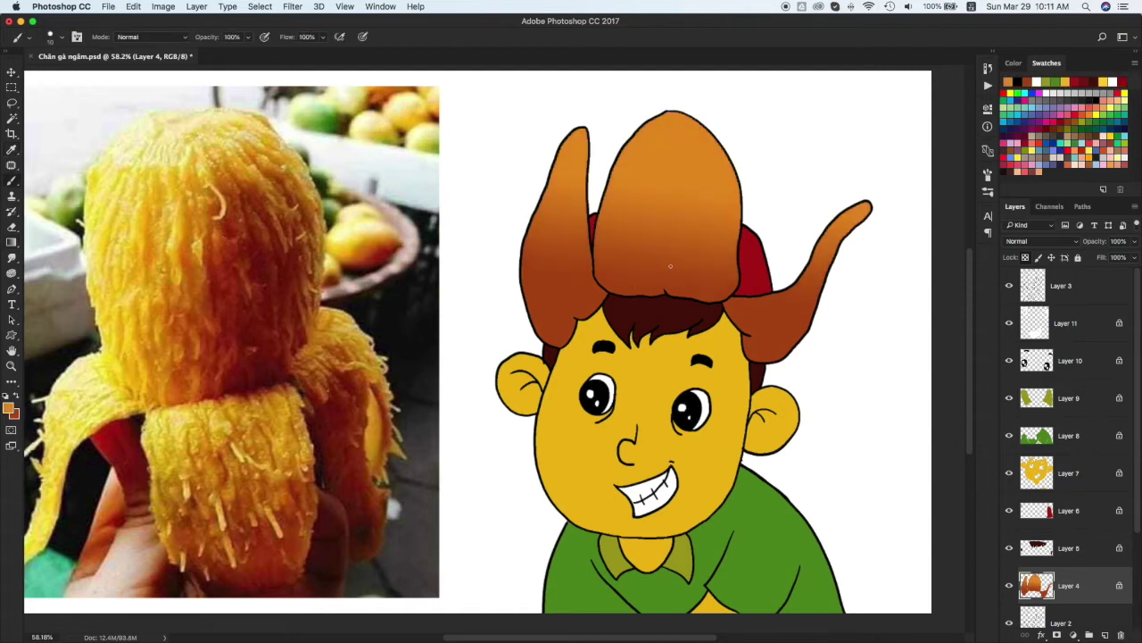
pyautogui.rightClick(626, 344)
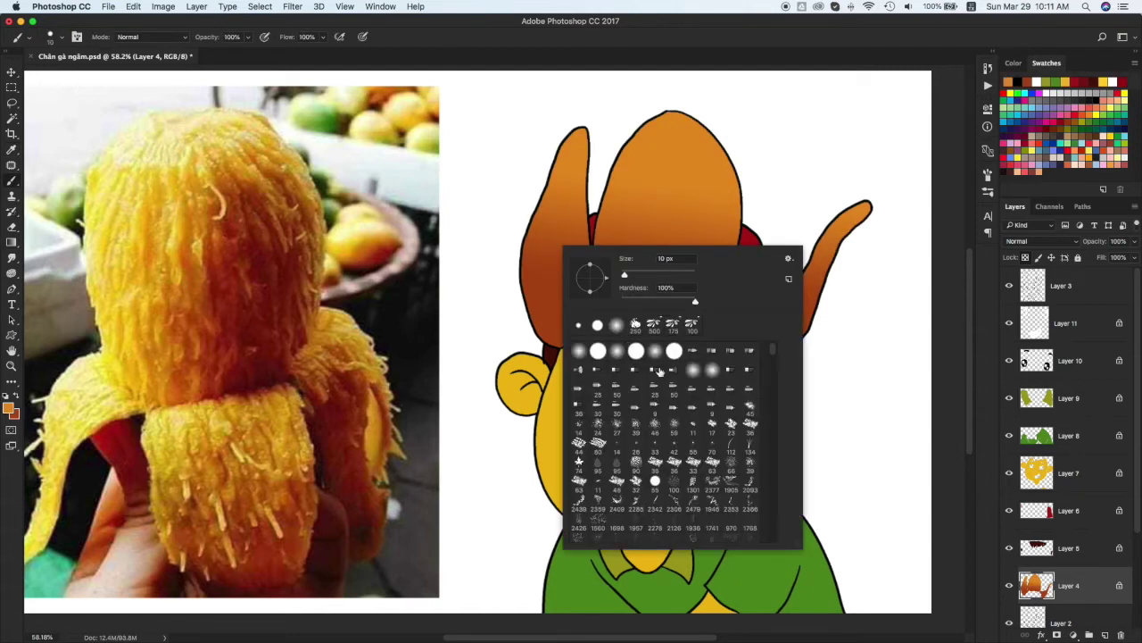
pyautogui.click(654, 430)
pyautogui.click(77, 36)
pyautogui.moveTo(843, 373); pyautogui.dragTo(861, 373)
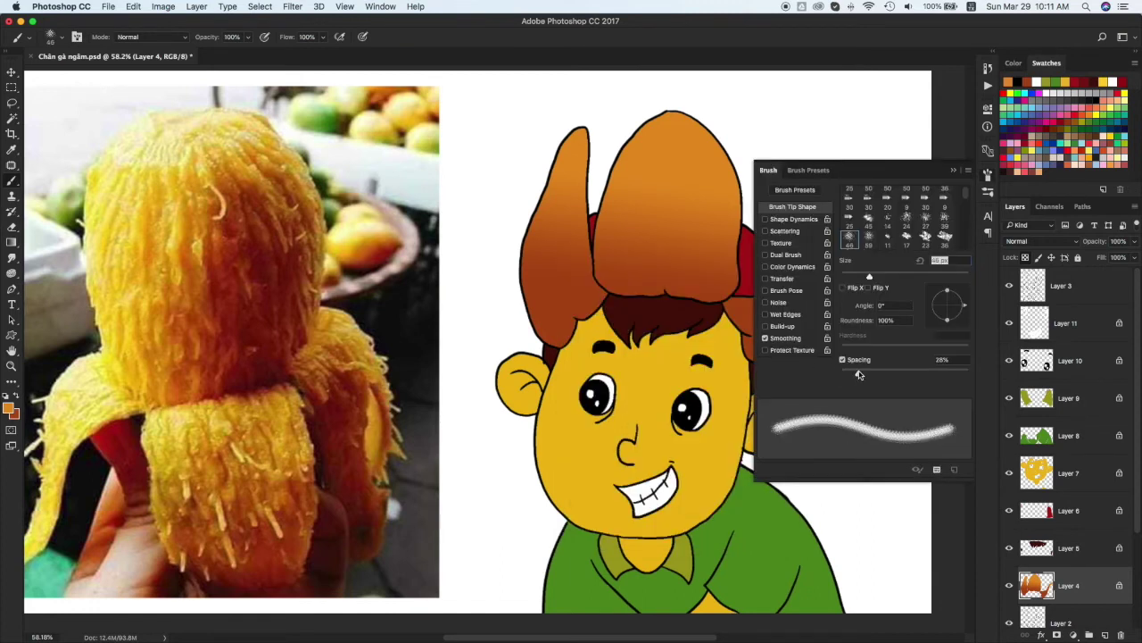
pyautogui.rightClick(870, 215)
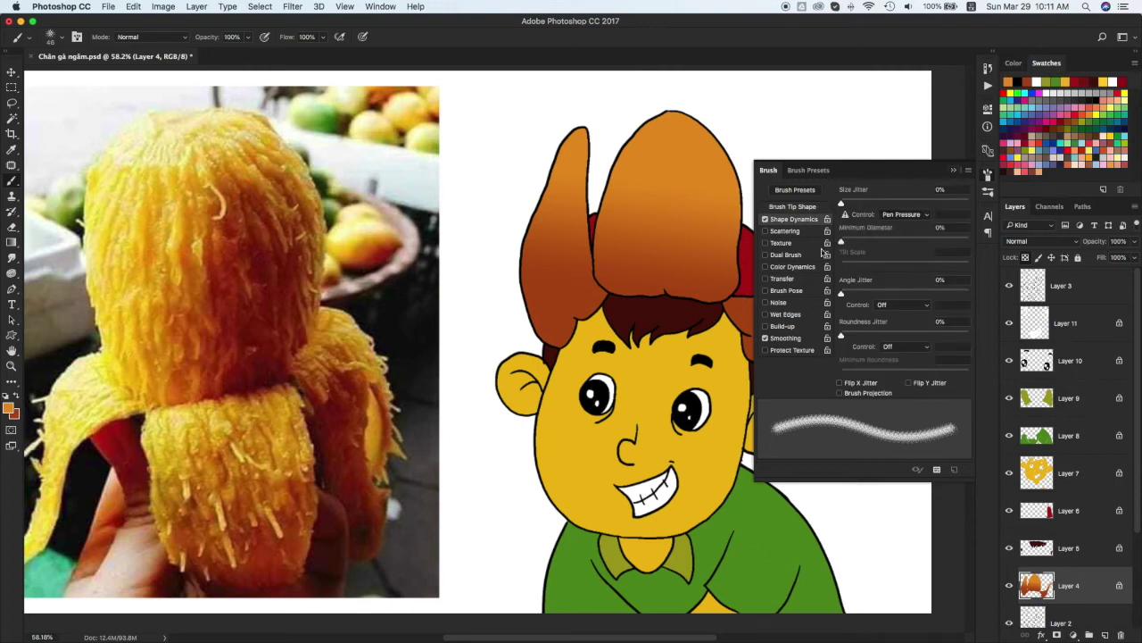
pyautogui.press('F5')
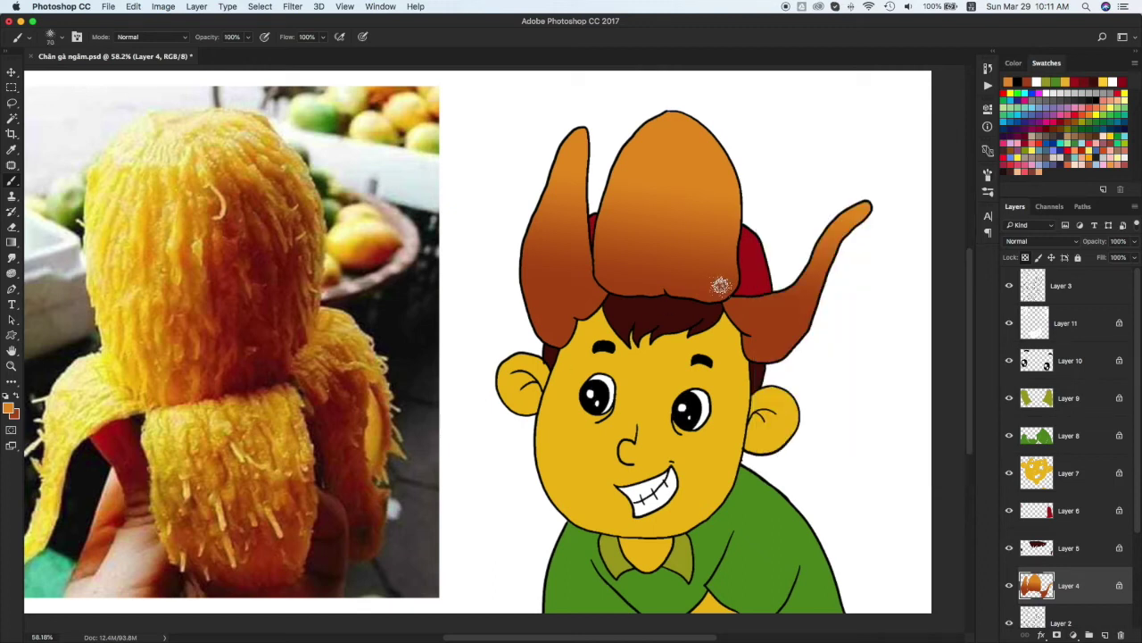
# Paint light orange highlight streaks at 30% opacity down the central hair tuft
pyautogui.click(1114, 129)
pyautogui.moveTo(607, 223); pyautogui.dragTo(649, 137)
pyautogui.hotkey('ctrl', 'z')
pyautogui.press('3')
pyautogui.moveTo(603, 195); pyautogui.dragTo(648, 124)
pyautogui.moveTo(648, 166); pyautogui.dragTo(602, 234)
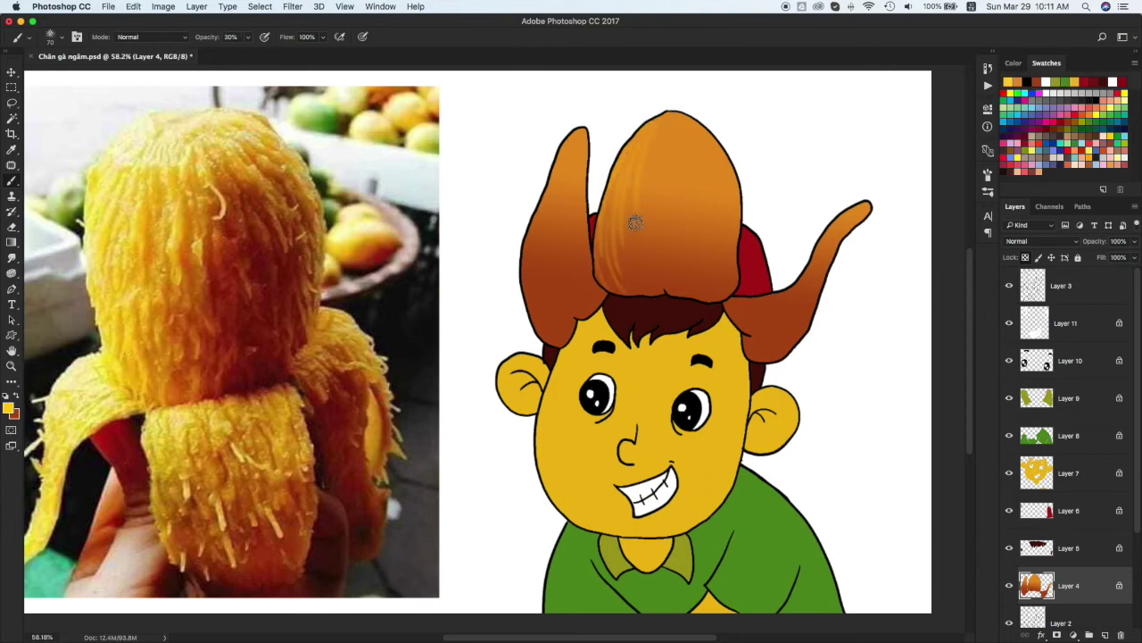
pyautogui.moveTo(643, 188)
pyautogui.mouseDown()
pyautogui.moveTo(638, 290)
pyautogui.moveTo(621, 295)
pyautogui.mouseUp()
pyautogui.moveTo(678, 133); pyautogui.dragTo(682, 172)
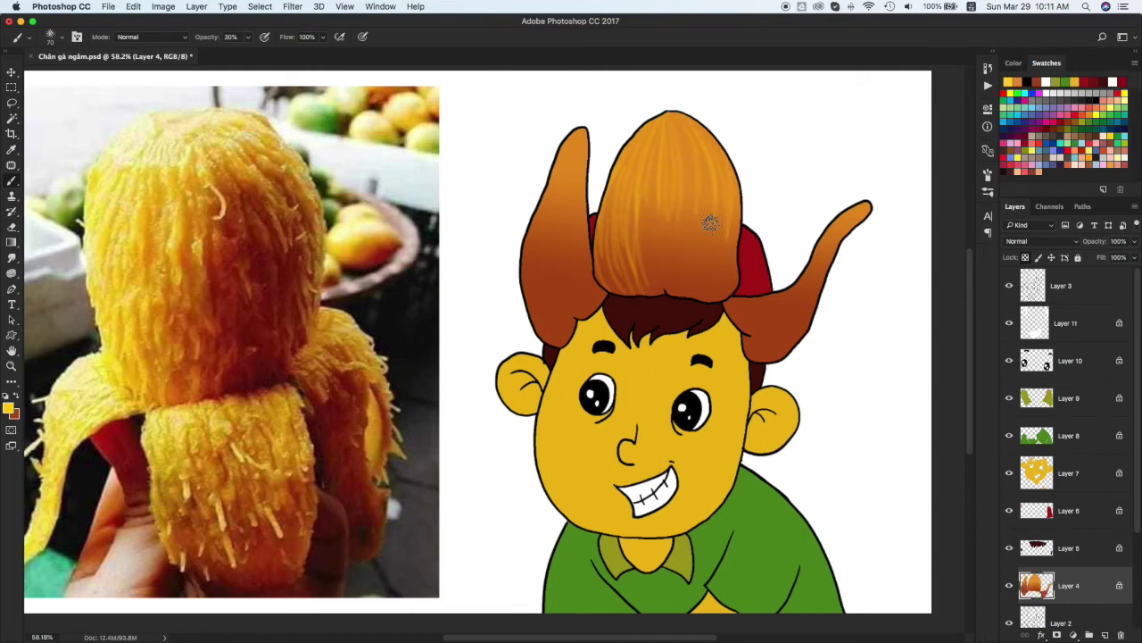
pyautogui.moveTo(681, 140)
pyautogui.mouseDown()
pyautogui.moveTo(670, 239)
pyautogui.moveTo(704, 182)
pyautogui.moveTo(662, 277)
pyautogui.mouseUp()
# Add light orange highlight streaks along the left and right horns and central tuft
pyautogui.moveTo(560, 159); pyautogui.dragTo(523, 298)
pyautogui.moveTo(565, 239); pyautogui.dragTo(544, 312)
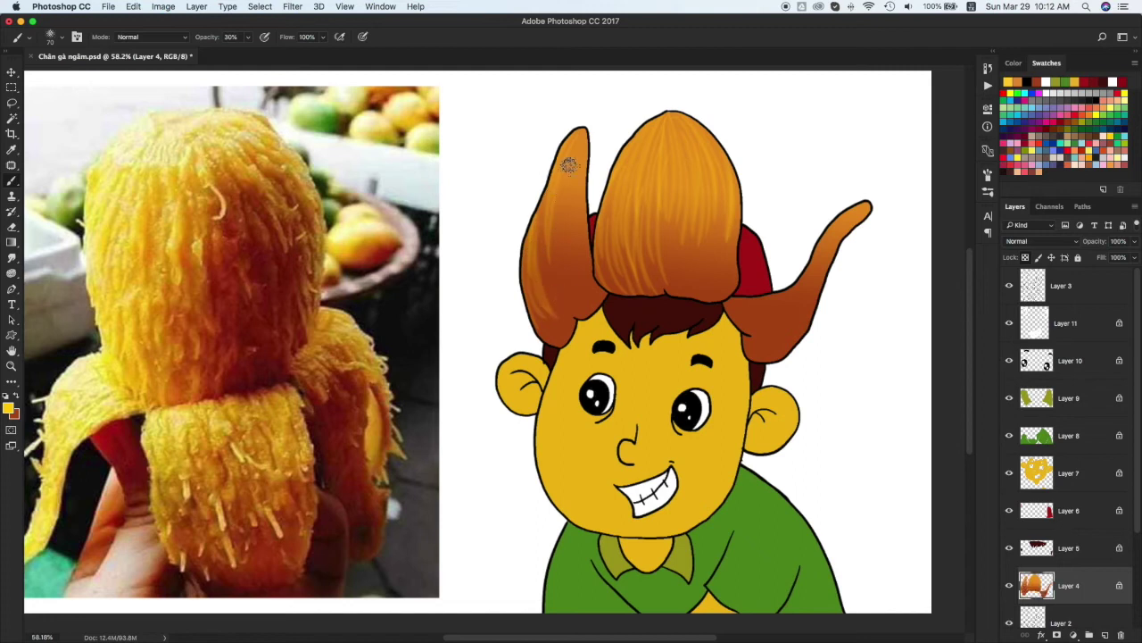
pyautogui.moveTo(576, 146); pyautogui.dragTo(572, 250)
pyautogui.moveTo(558, 195); pyautogui.dragTo(561, 277)
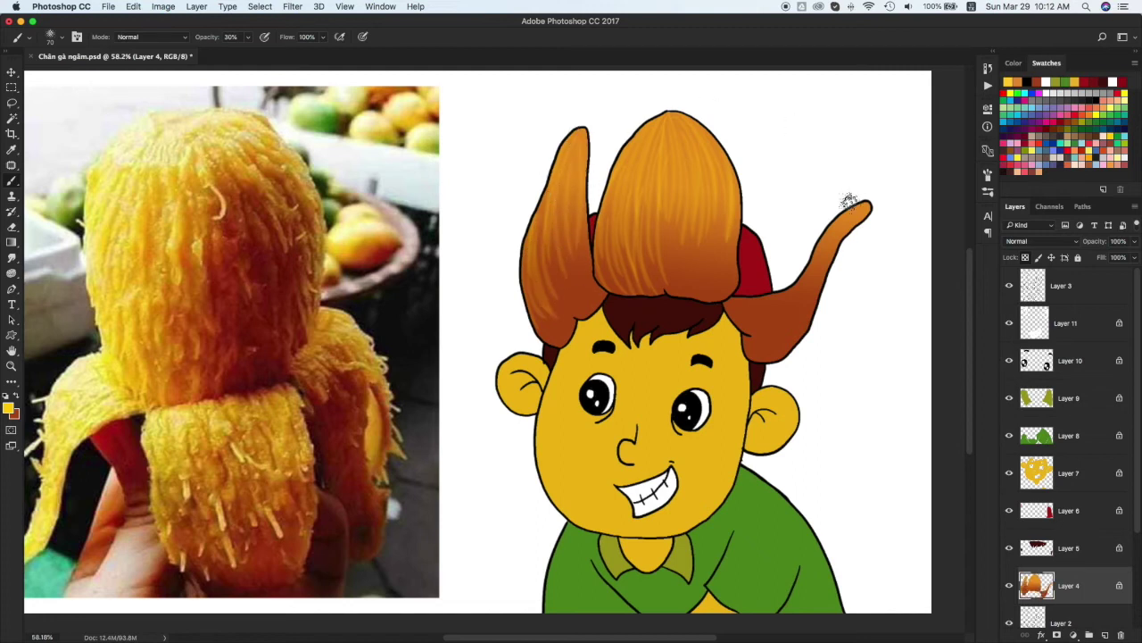
pyautogui.moveTo(863, 198); pyautogui.dragTo(781, 294)
pyautogui.moveTo(828, 251)
pyautogui.mouseDown()
pyautogui.moveTo(862, 214)
pyautogui.moveTo(839, 209)
pyautogui.mouseUp()
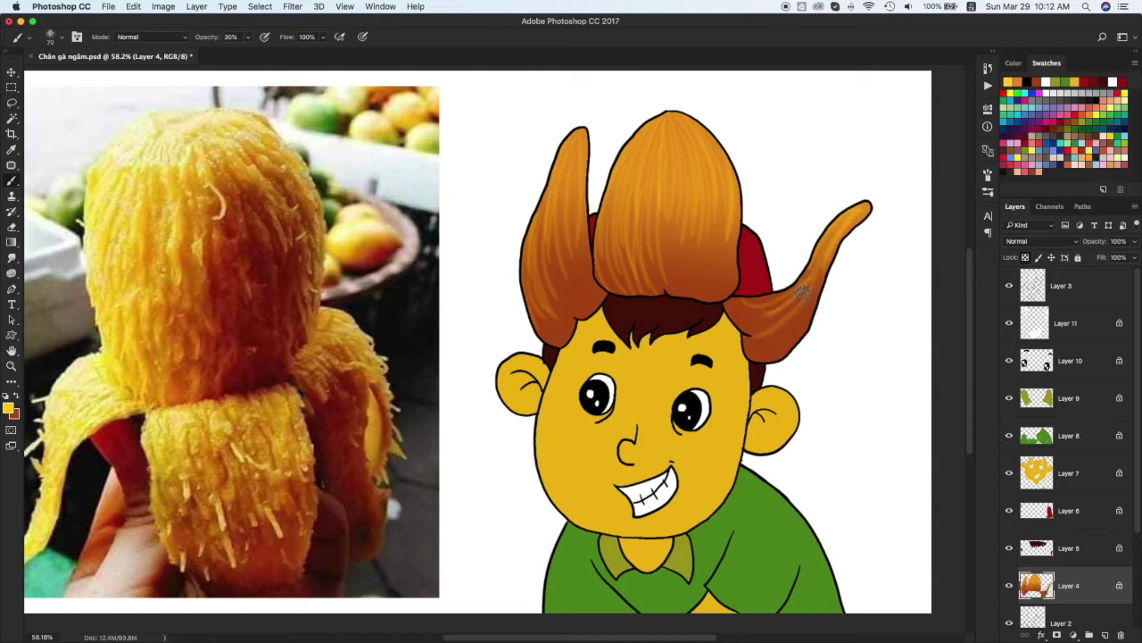
pyautogui.moveTo(809, 272); pyautogui.dragTo(785, 303)
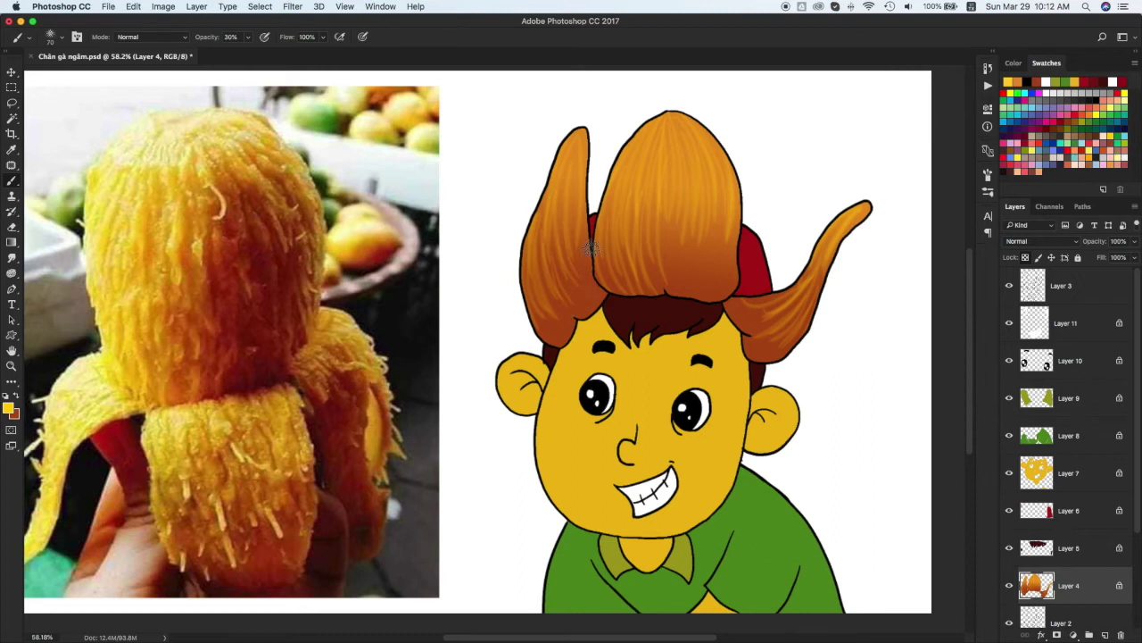
pyautogui.moveTo(677, 195); pyautogui.dragTo(694, 290)
pyautogui.moveTo(730, 204); pyautogui.dragTo(728, 230)
# Shade the central tuft and right horn with faint dark red vertical strokes
pyautogui.click(1053, 122)
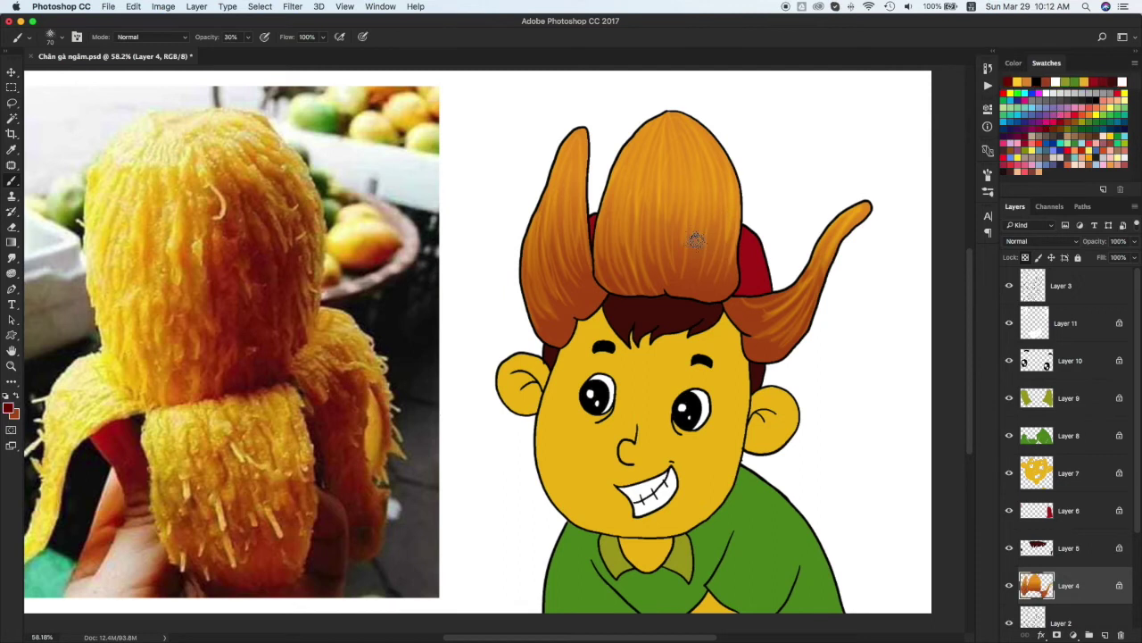
pyautogui.moveTo(725, 219); pyautogui.dragTo(730, 268)
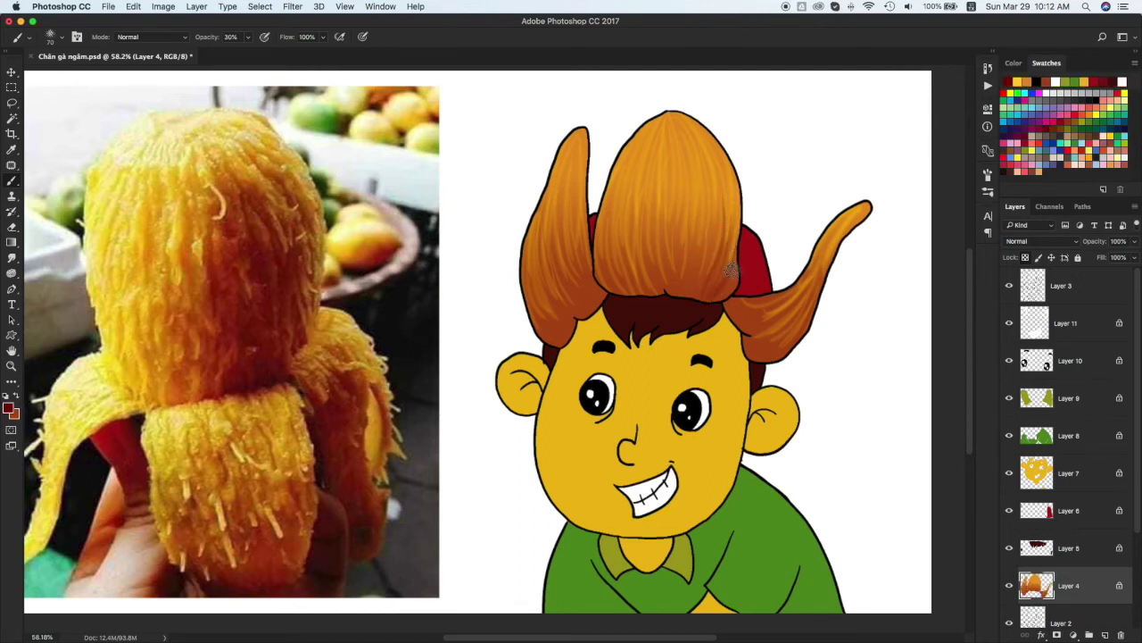
pyautogui.moveTo(649, 213); pyautogui.dragTo(660, 296)
pyautogui.moveTo(665, 215); pyautogui.dragTo(680, 297)
pyautogui.moveTo(701, 203); pyautogui.dragTo(695, 277)
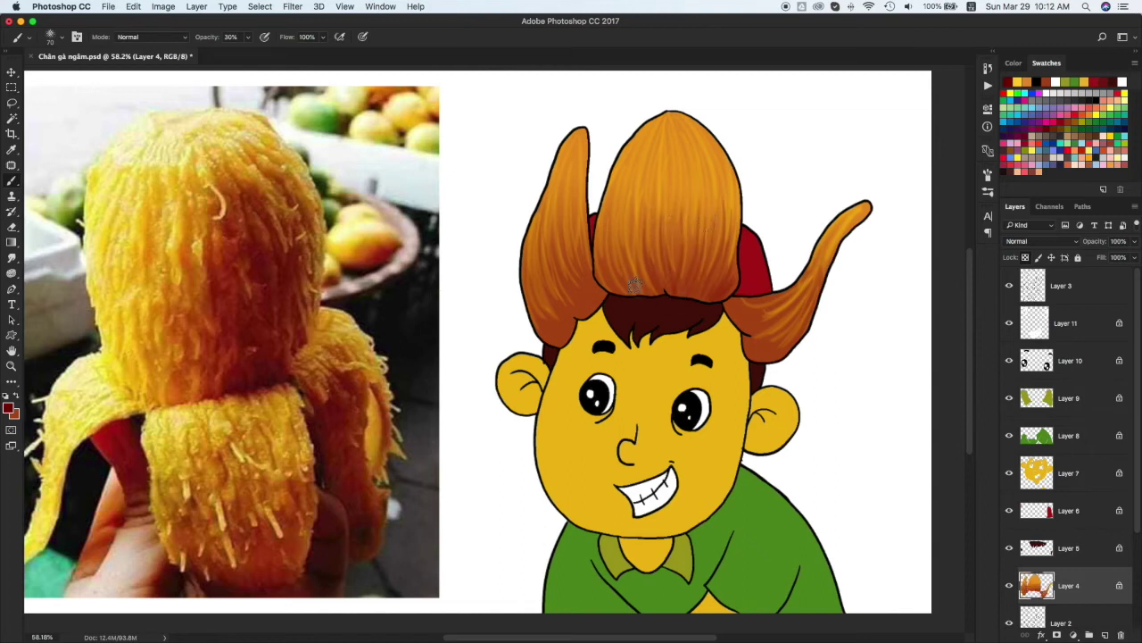
pyautogui.moveTo(789, 299); pyautogui.dragTo(760, 342)
# Add faint dark red shading to the left hair tuft and both sides of the central tuft
pyautogui.moveTo(533, 328); pyautogui.dragTo(581, 328)
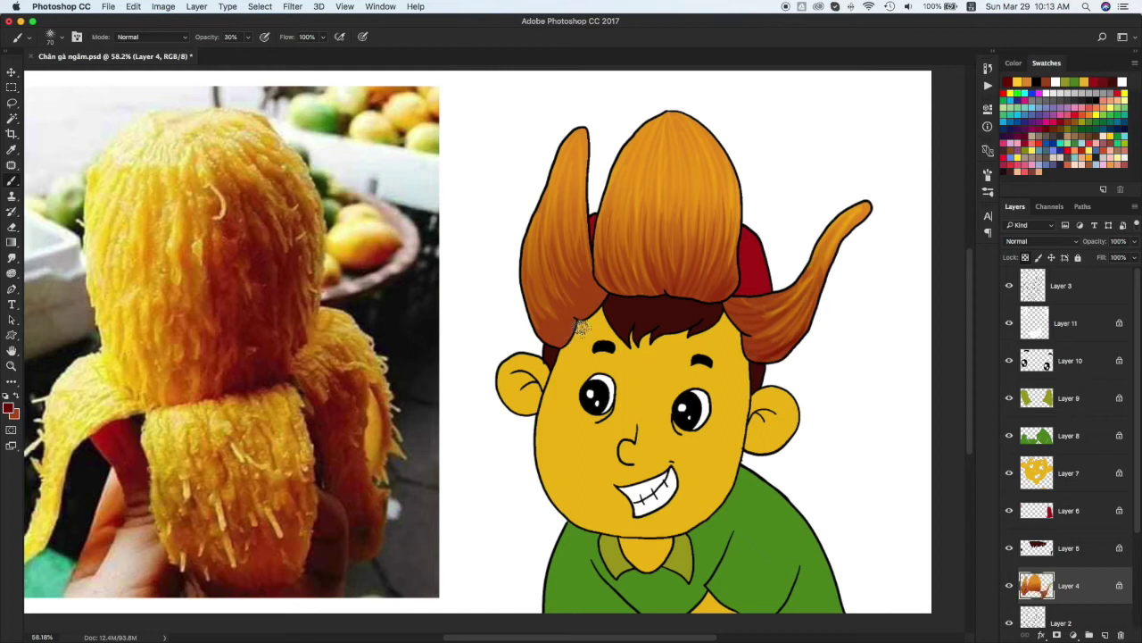
pyautogui.moveTo(576, 277); pyautogui.dragTo(593, 307)
pyautogui.moveTo(576, 241)
pyautogui.mouseDown()
pyautogui.moveTo(561, 167)
pyautogui.moveTo(571, 175)
pyautogui.mouseUp()
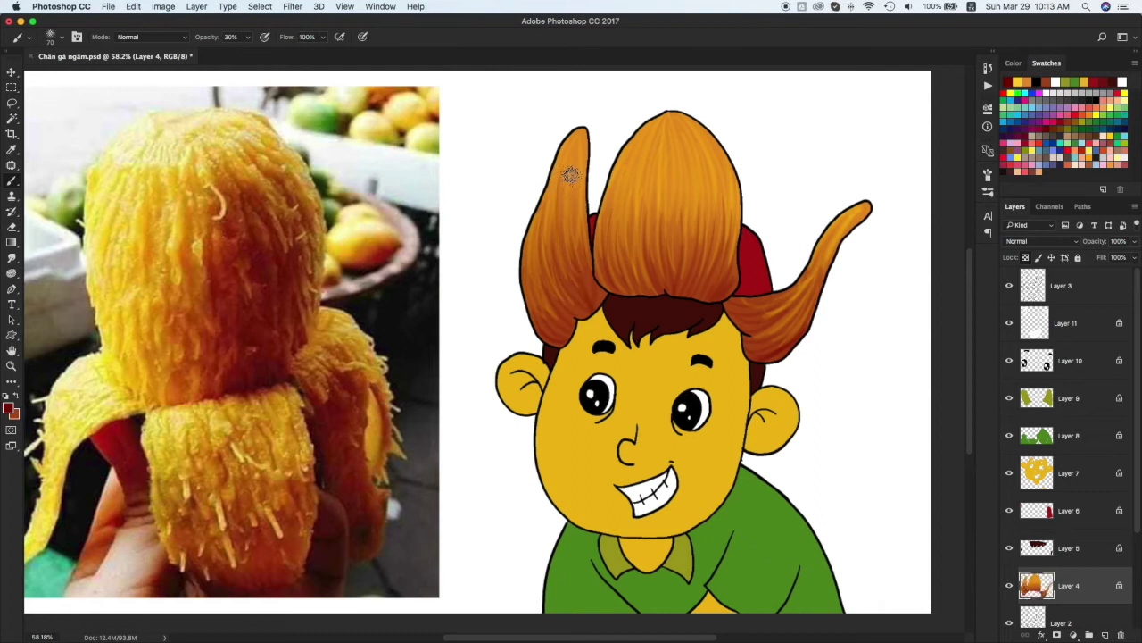
pyautogui.moveTo(682, 141); pyautogui.dragTo(682, 229)
pyautogui.moveTo(708, 145); pyautogui.dragTo(714, 268)
pyautogui.moveTo(721, 179); pyautogui.dragTo(731, 284)
pyautogui.moveTo(632, 158); pyautogui.dragTo(663, 268)
pyautogui.moveTo(642, 194); pyautogui.dragTo(650, 259)
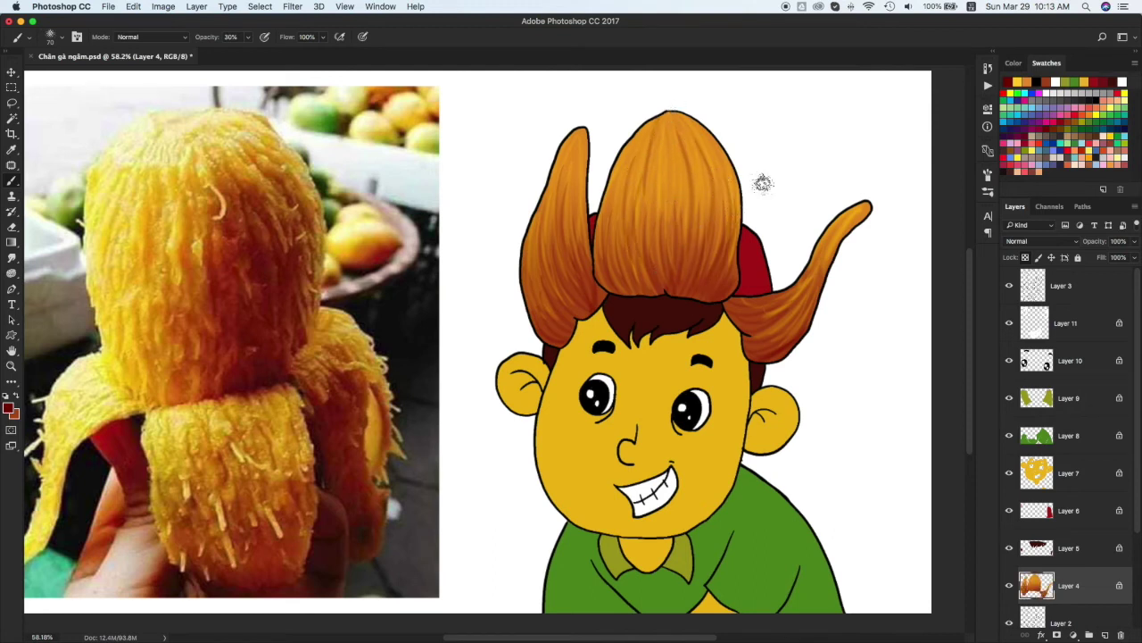
pyautogui.moveTo(545, 203)
pyautogui.mouseDown()
pyautogui.moveTo(569, 141)
pyautogui.moveTo(582, 291)
pyautogui.mouseUp()
# Paint soft white highlights on the left hair tuft and down the central tuft
pyautogui.click(1054, 83)
pyautogui.moveTo(525, 230); pyautogui.dragTo(562, 320)
pyautogui.moveTo(612, 196); pyautogui.dragTo(613, 243)
pyautogui.moveTo(656, 126); pyautogui.dragTo(667, 245)
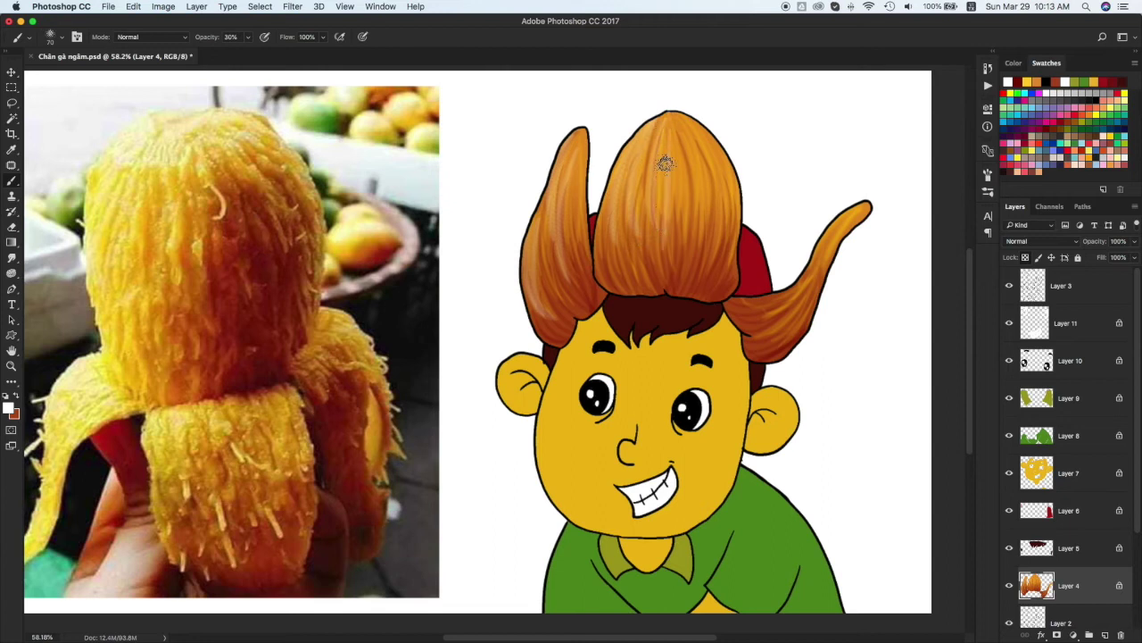
pyautogui.moveTo(680, 139); pyautogui.dragTo(680, 255)
pyautogui.moveTo(636, 125); pyautogui.dragTo(635, 190)
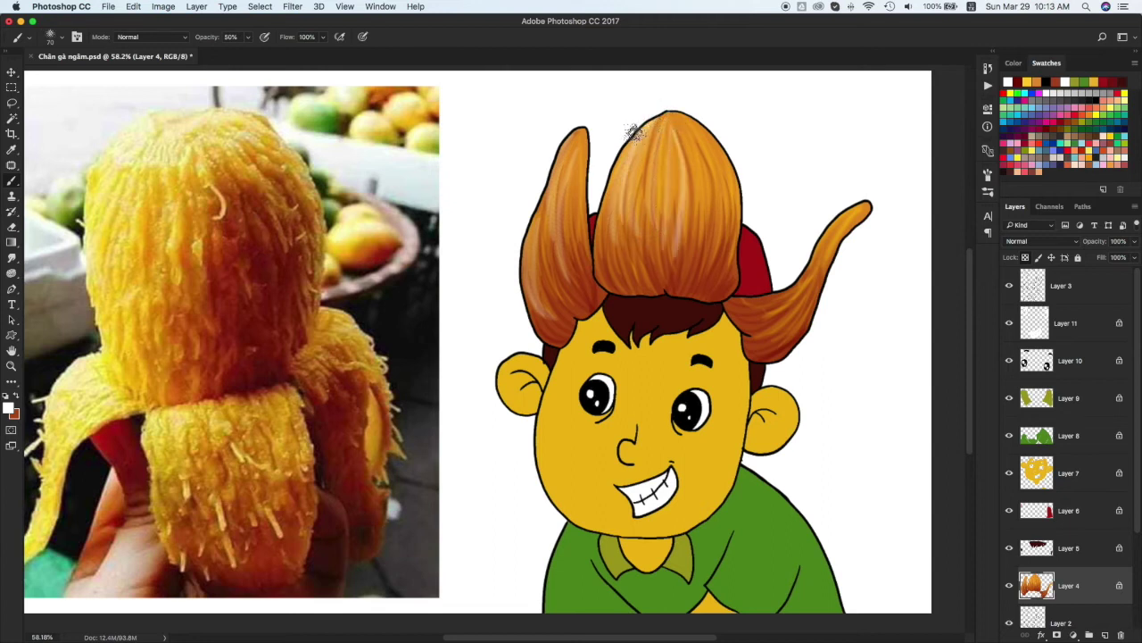
pyautogui.moveTo(662, 118)
pyautogui.mouseDown()
pyautogui.moveTo(662, 216)
pyautogui.moveTo(673, 209)
pyautogui.moveTo(705, 230)
pyautogui.mouseUp()
# Add more white highlights across the central tuft and along both horns
pyautogui.moveTo(714, 126); pyautogui.dragTo(727, 248)
pyautogui.moveTo(721, 147); pyautogui.dragTo(714, 254)
pyautogui.moveTo(686, 172); pyautogui.dragTo(684, 259)
pyautogui.moveTo(693, 143); pyautogui.dragTo(696, 251)
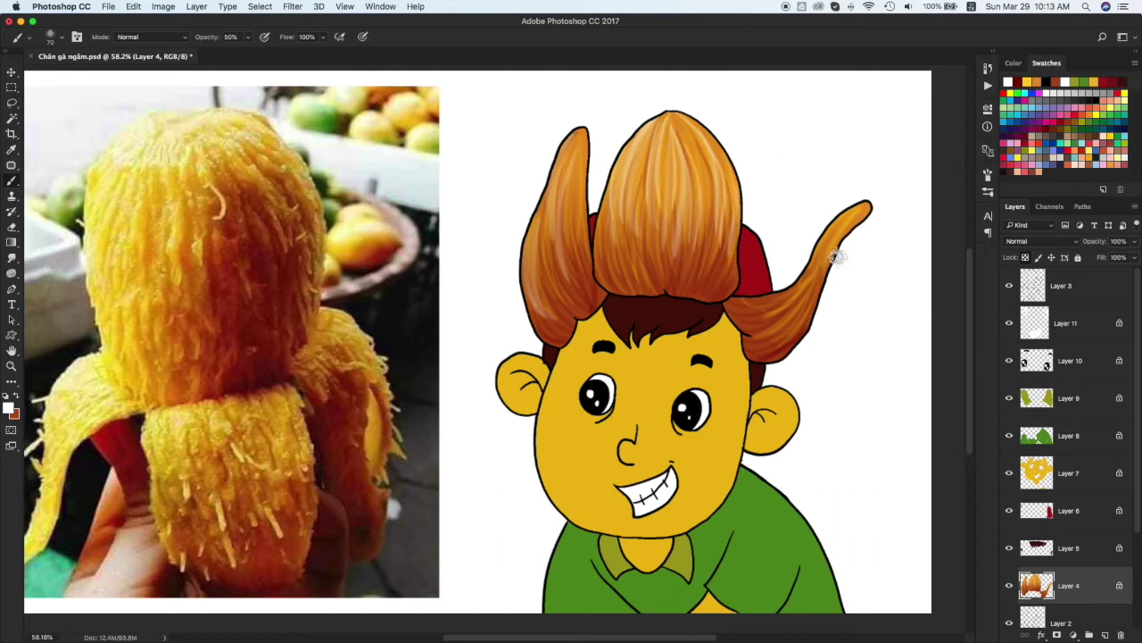
pyautogui.moveTo(859, 211)
pyautogui.mouseDown()
pyautogui.moveTo(817, 308)
pyautogui.moveTo(814, 276)
pyautogui.moveTo(745, 296)
pyautogui.mouseUp()
pyautogui.moveTo(568, 169); pyautogui.dragTo(546, 194)
pyautogui.moveTo(572, 141); pyautogui.dragTo(533, 298)
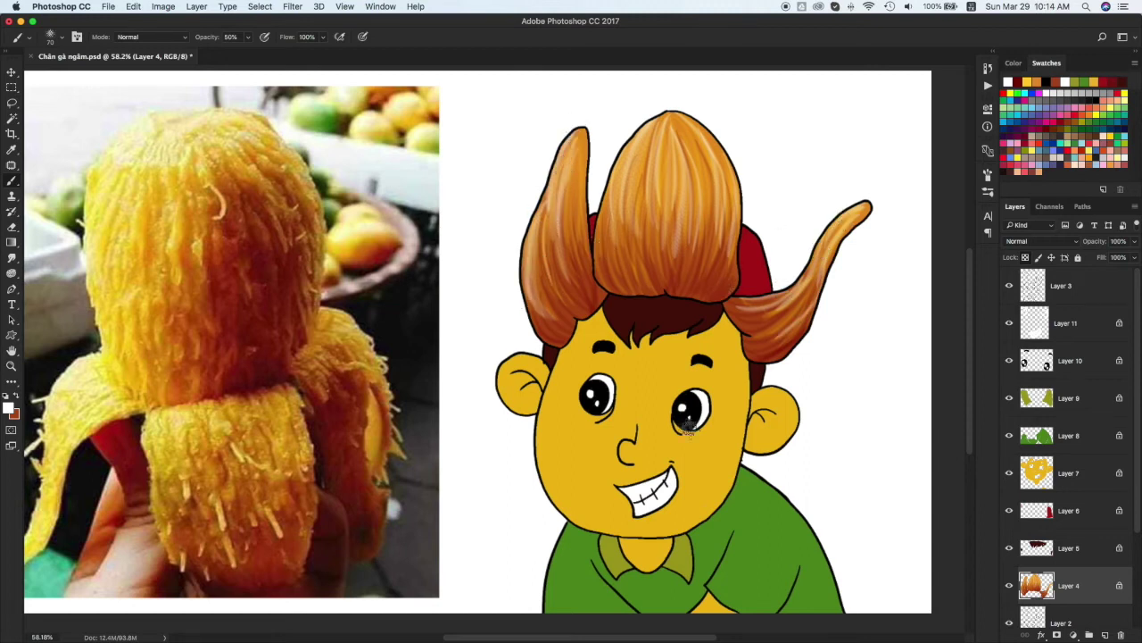
# On Layer 7, paint light highlights down the left of the face and right cheek
pyautogui.keyDown('ctrl'); pyautogui.click(590, 460); pyautogui.keyUp('ctrl')
pyautogui.moveTo(571, 344)
pyautogui.mouseDown()
pyautogui.moveTo(546, 495)
pyautogui.moveTo(561, 464)
pyautogui.mouseUp()
pyautogui.moveTo(572, 351); pyautogui.dragTo(546, 451)
pyautogui.moveTo(576, 370); pyautogui.dragTo(595, 504)
pyautogui.moveTo(580, 335)
pyautogui.mouseDown()
pyautogui.moveTo(573, 482)
pyautogui.moveTo(575, 465)
pyautogui.mouseUp()
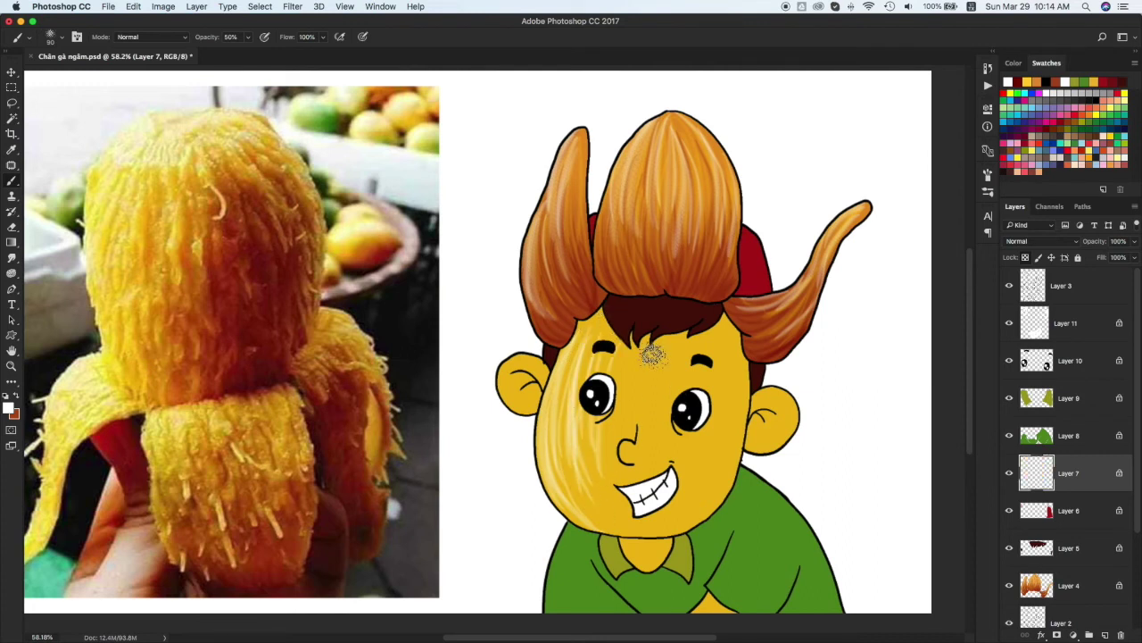
pyautogui.moveTo(718, 357); pyautogui.dragTo(702, 482)
pyautogui.moveTo(619, 335); pyautogui.dragTo(646, 479)
pyautogui.moveTo(582, 421); pyautogui.dragTo(591, 504)
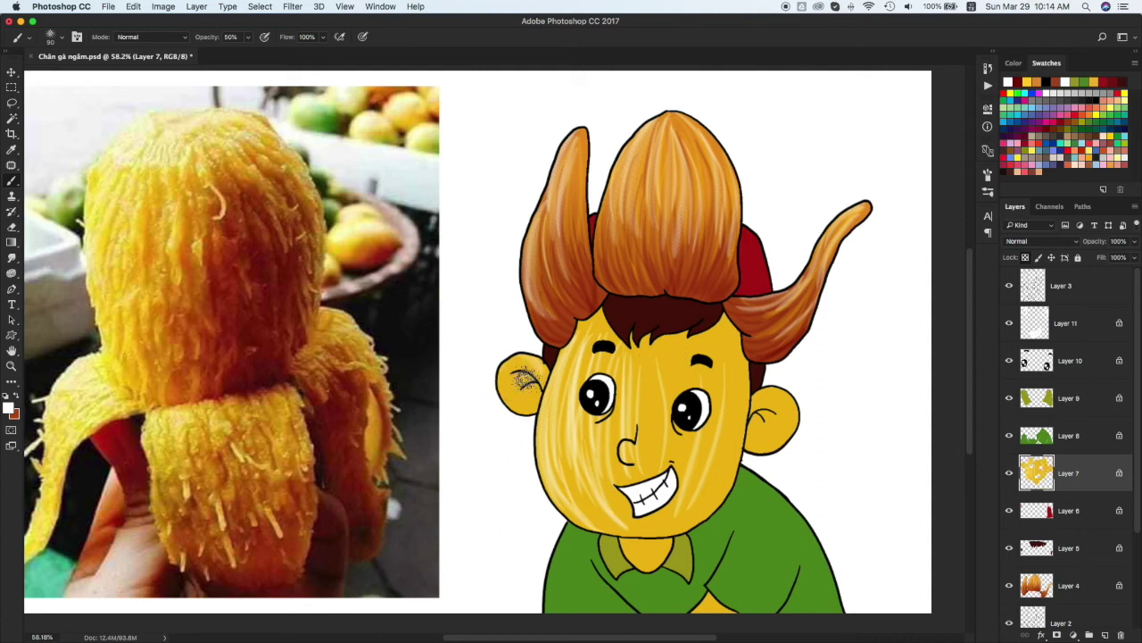
# With a scattered textured tip, paint soft face highlights and orange strokes below the hair and on the cheek
pyautogui.rightClick(797, 429)
pyautogui.doubleClick(792, 425)
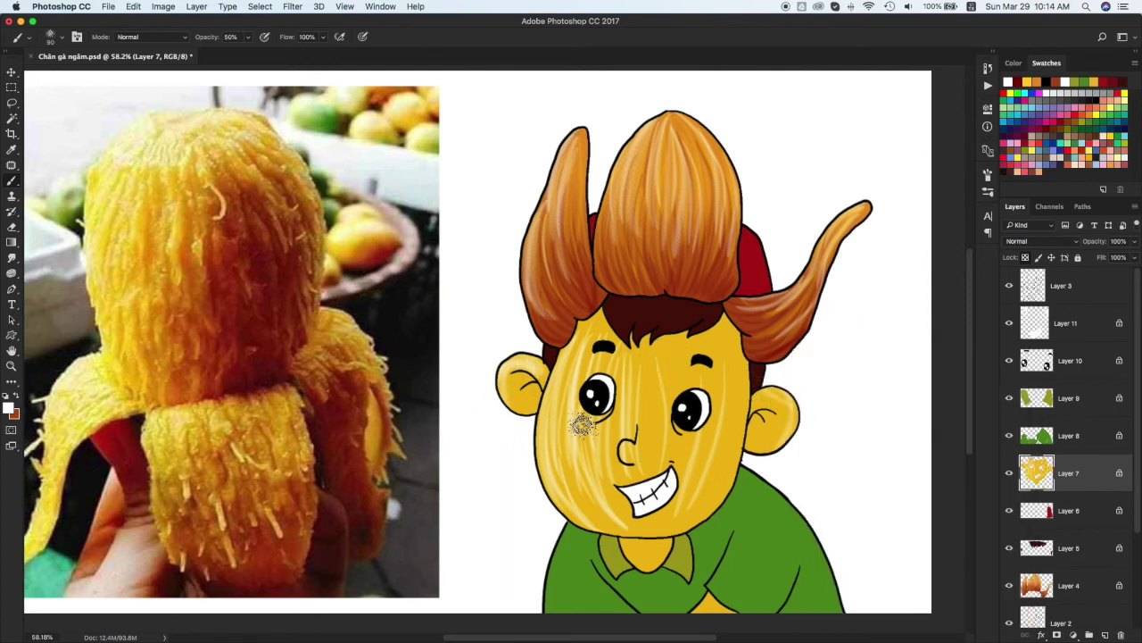
pyautogui.moveTo(647, 357); pyautogui.dragTo(650, 478)
pyautogui.moveTo(740, 357)
pyautogui.mouseDown()
pyautogui.moveTo(688, 493)
pyautogui.moveTo(714, 406)
pyautogui.mouseUp()
pyautogui.moveTo(665, 352)
pyautogui.mouseDown()
pyautogui.moveTo(688, 477)
pyautogui.moveTo(661, 473)
pyautogui.mouseUp()
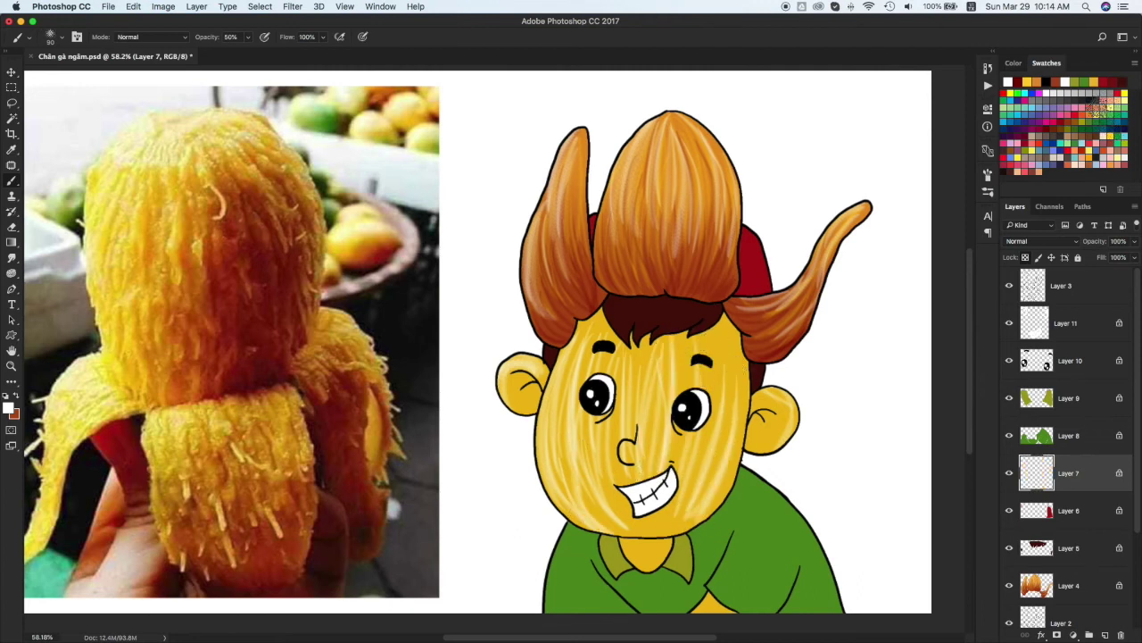
pyautogui.click(1090, 114)
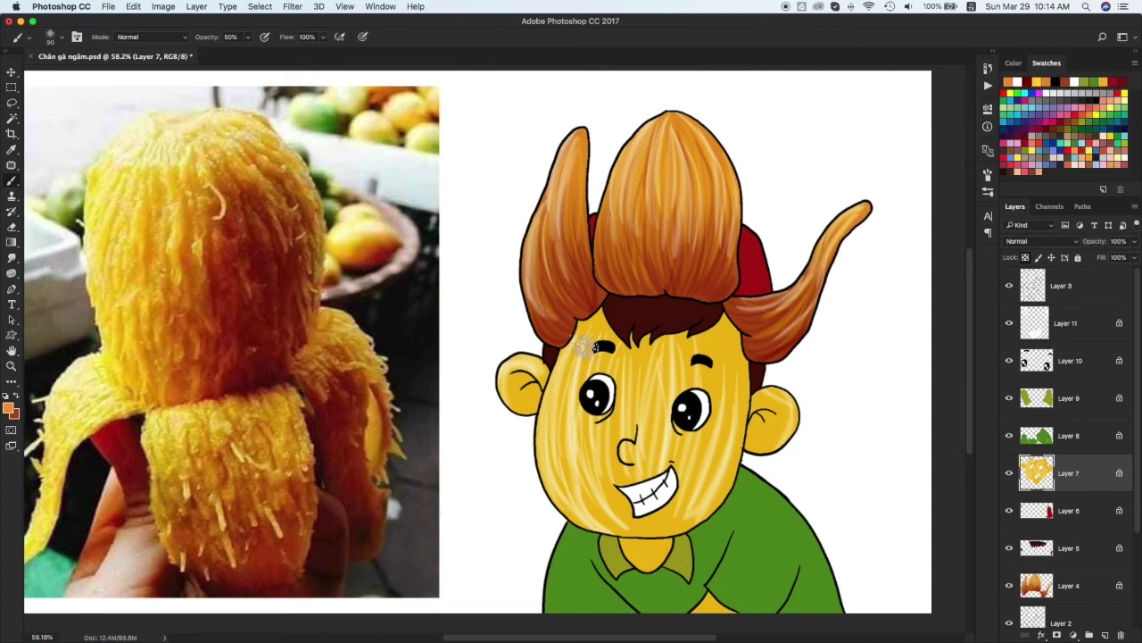
pyautogui.moveTo(621, 310); pyautogui.dragTo(613, 474)
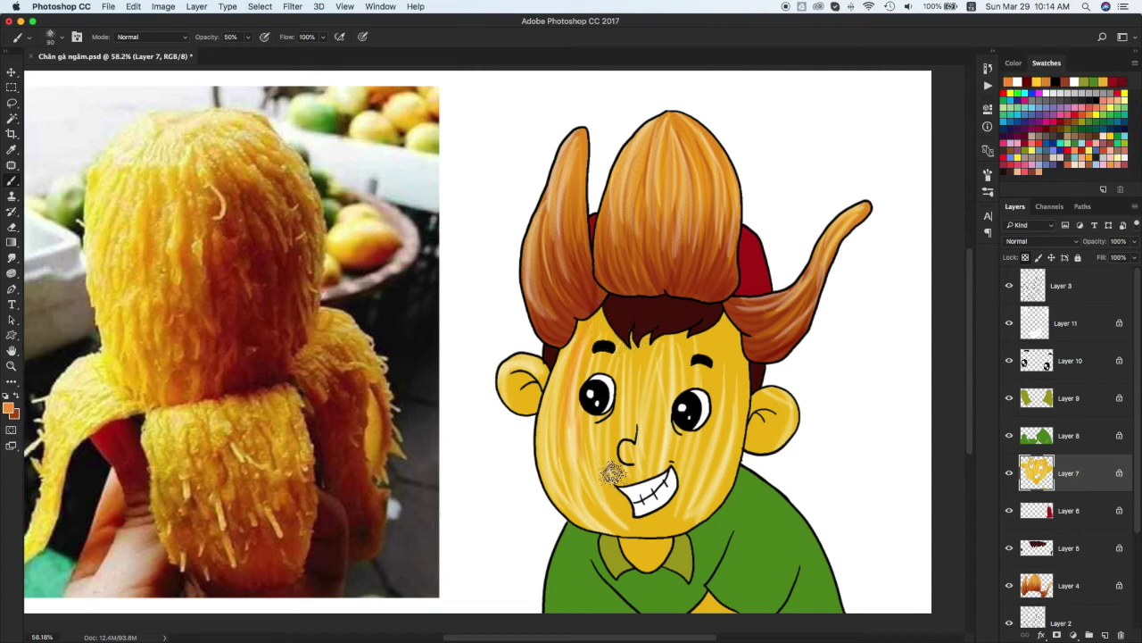
pyautogui.moveTo(735, 365); pyautogui.dragTo(738, 362)
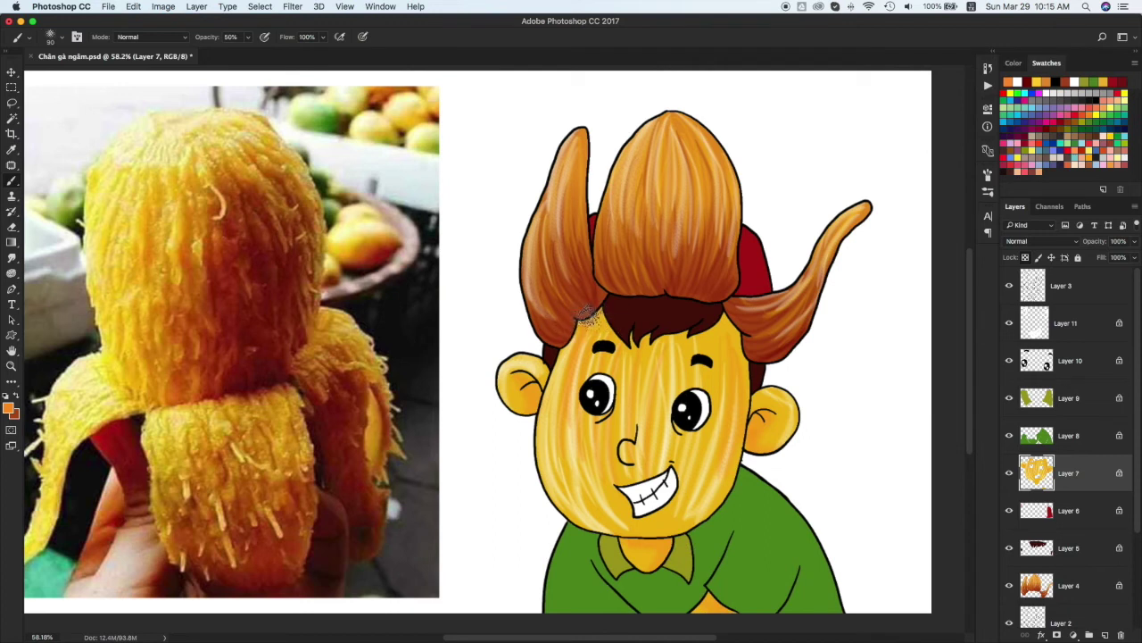
# Shade the hairline, left face edge, nose tip and right cheek in dark brown
pyautogui.click(1074, 119)
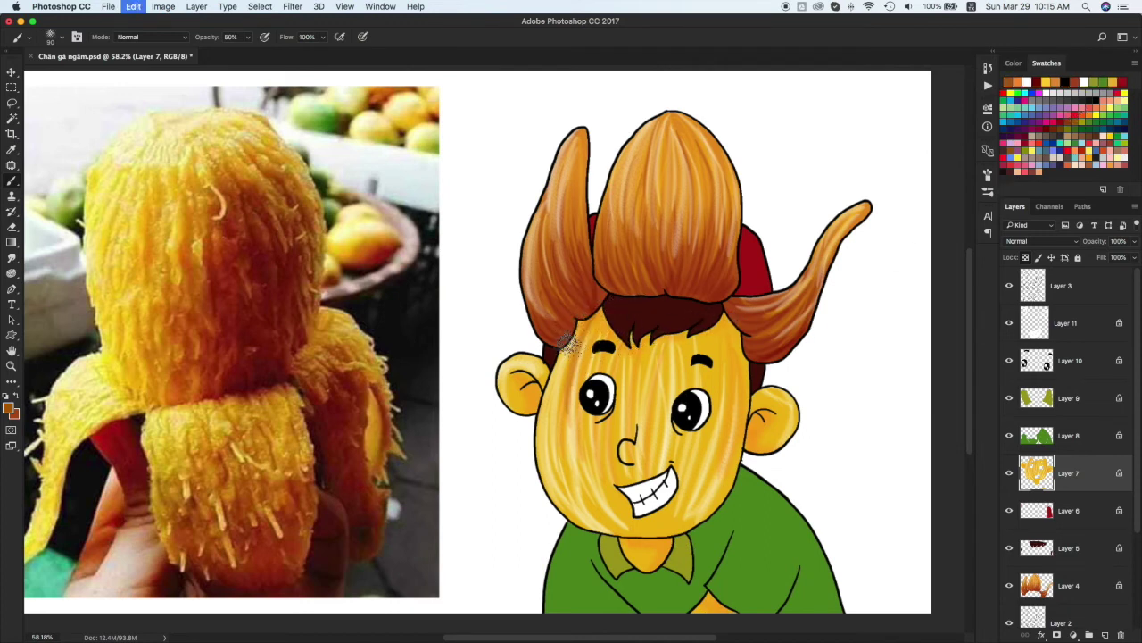
pyautogui.moveTo(694, 324)
pyautogui.mouseDown()
pyautogui.moveTo(732, 314)
pyautogui.moveTo(746, 393)
pyautogui.moveTo(745, 366)
pyautogui.mouseUp()
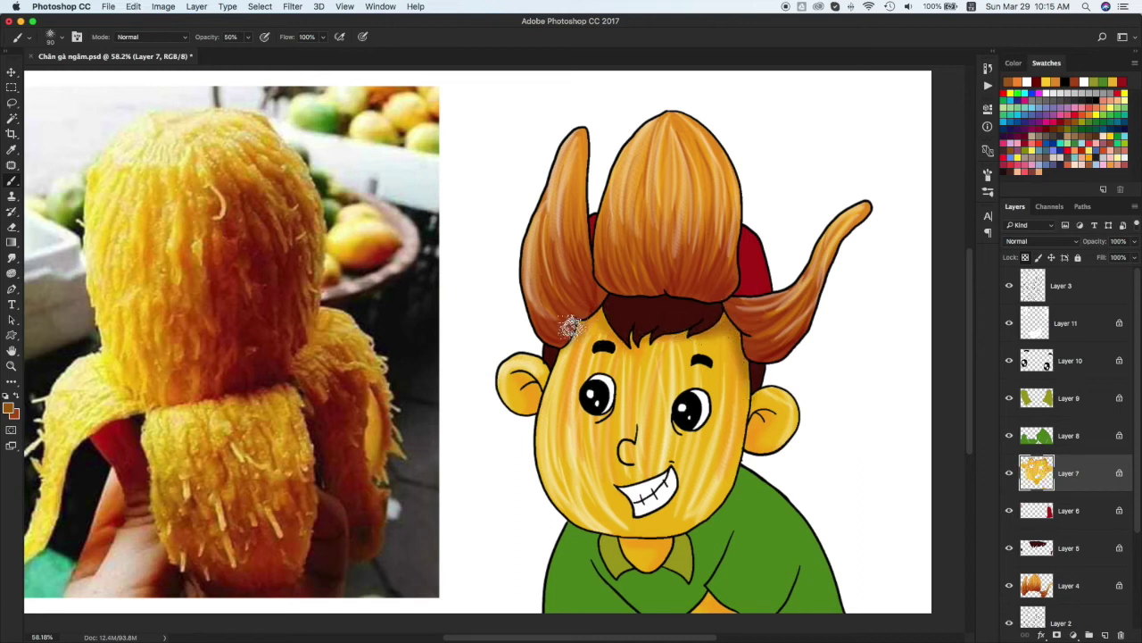
pyautogui.moveTo(525, 377); pyautogui.dragTo(535, 412)
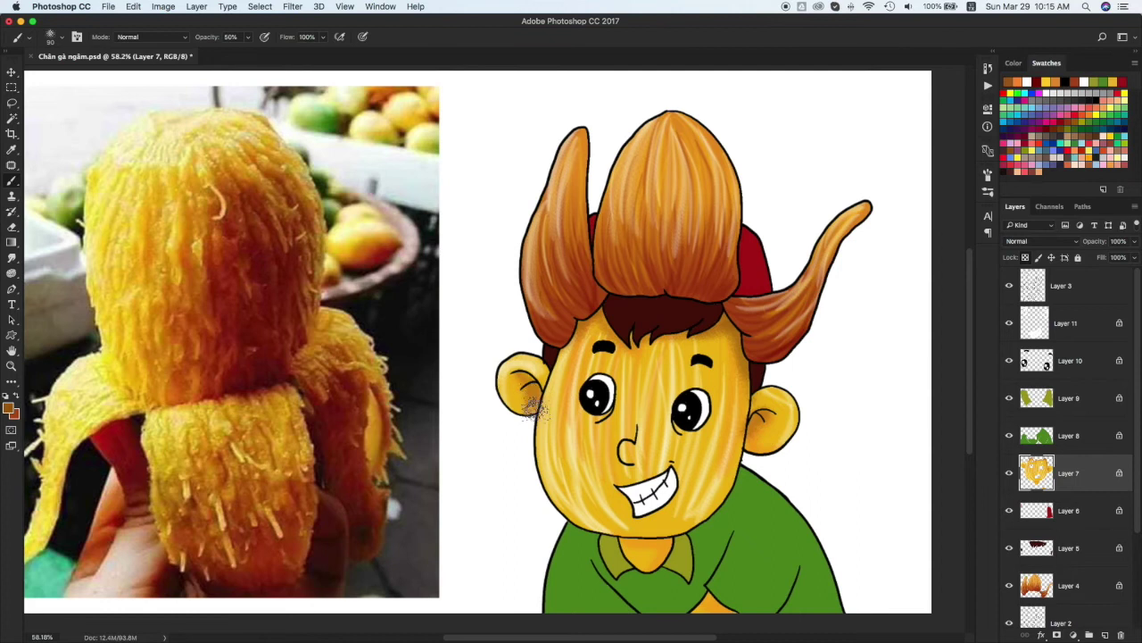
pyautogui.moveTo(627, 458)
pyautogui.mouseDown()
pyautogui.moveTo(632, 447)
pyautogui.moveTo(586, 425)
pyautogui.mouseUp()
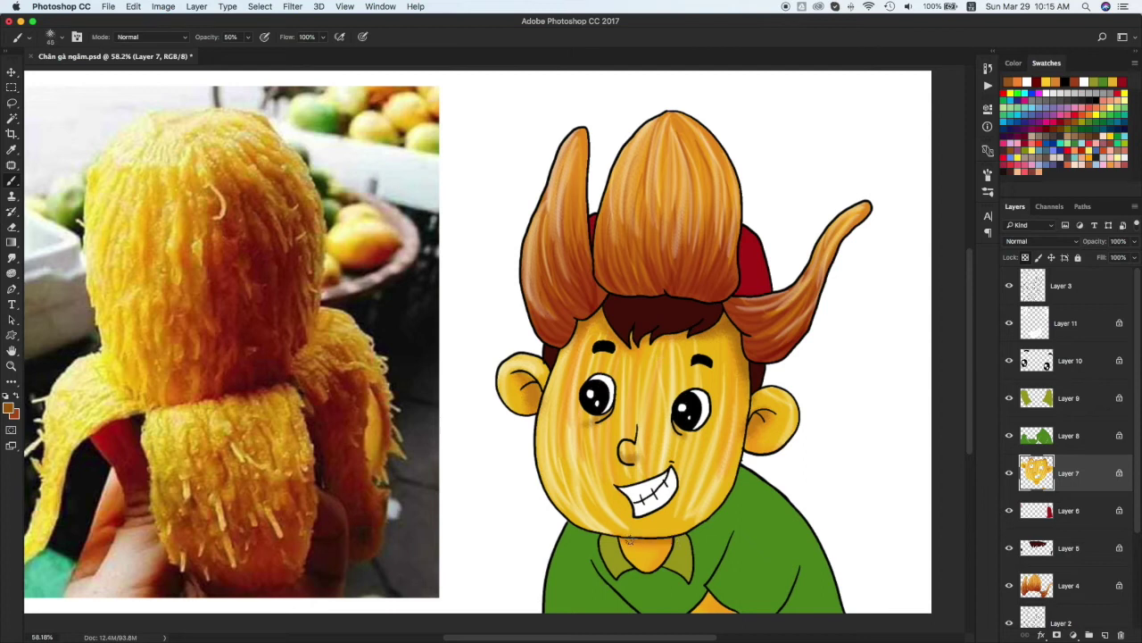
pyautogui.moveTo(720, 353)
pyautogui.mouseDown()
pyautogui.moveTo(727, 441)
pyautogui.moveTo(714, 522)
pyautogui.mouseUp()
pyautogui.moveTo(736, 433); pyautogui.dragTo(723, 518)
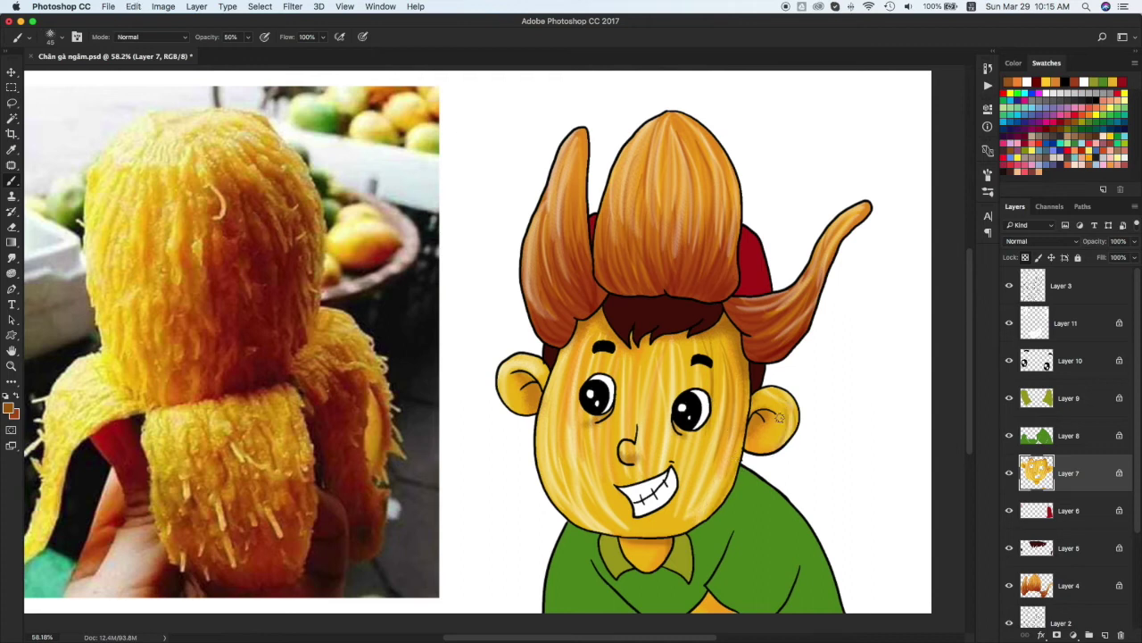
pyautogui.moveTo(509, 407); pyautogui.dragTo(505, 368)
# Add faint brown strokes across the forehead and face between the ears
pyautogui.moveTo(634, 432); pyautogui.dragTo(673, 420)
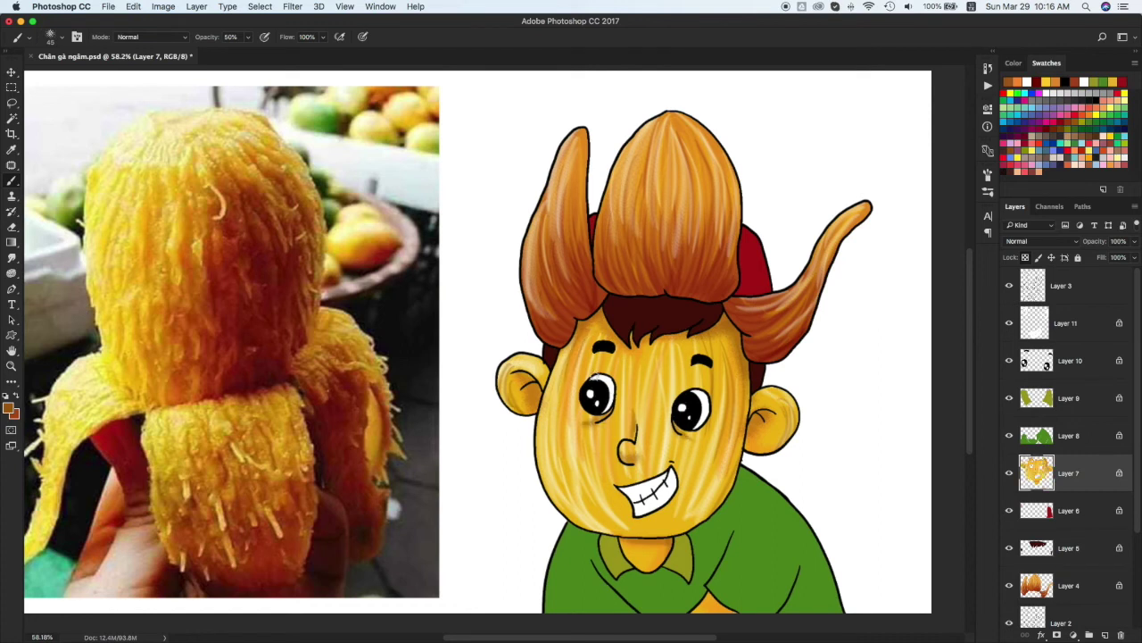
pyautogui.moveTo(701, 343)
pyautogui.mouseDown()
pyautogui.moveTo(723, 343)
pyautogui.moveTo(678, 553)
pyautogui.moveTo(687, 500)
pyautogui.mouseUp()
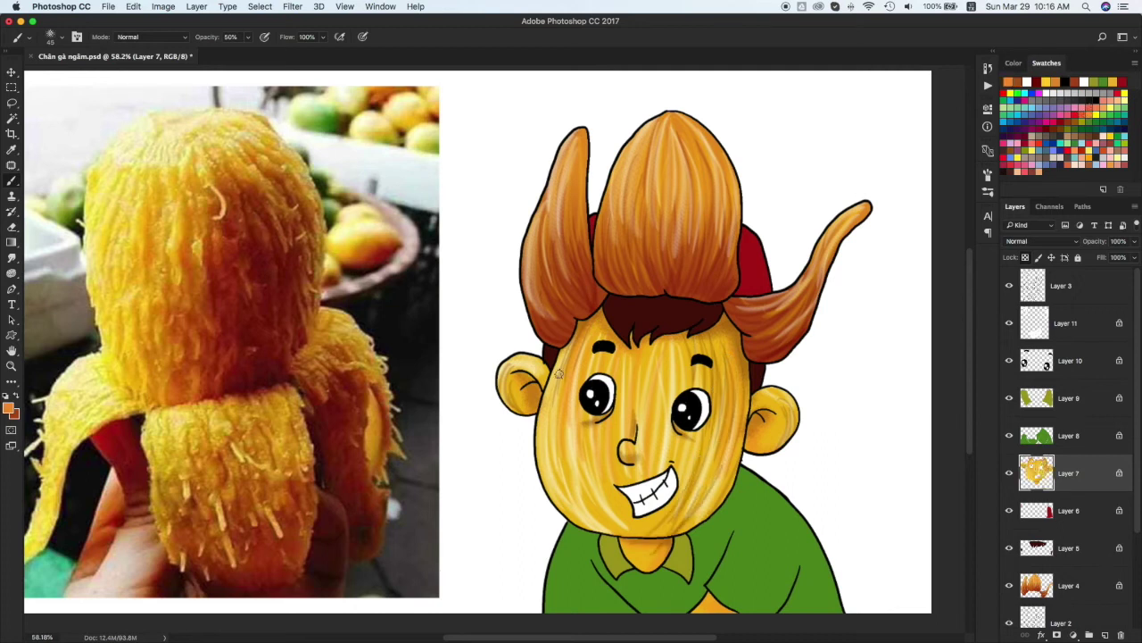
pyautogui.moveTo(614, 472); pyautogui.dragTo(624, 527)
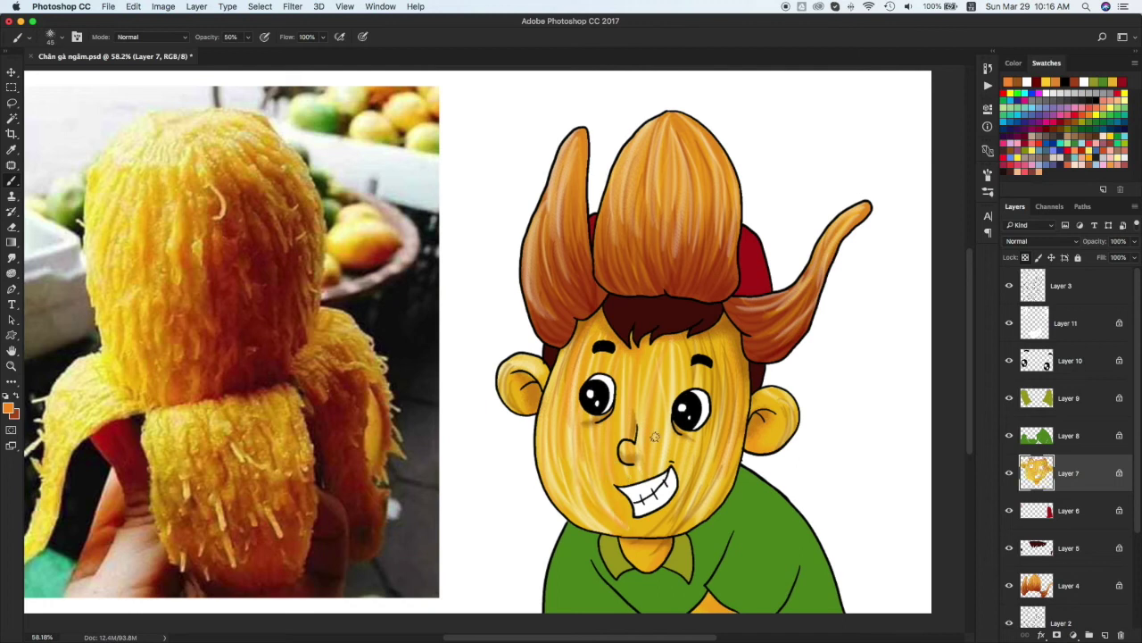
pyautogui.moveTo(659, 526); pyautogui.dragTo(704, 347)
pyautogui.moveTo(661, 398); pyautogui.dragTo(649, 428)
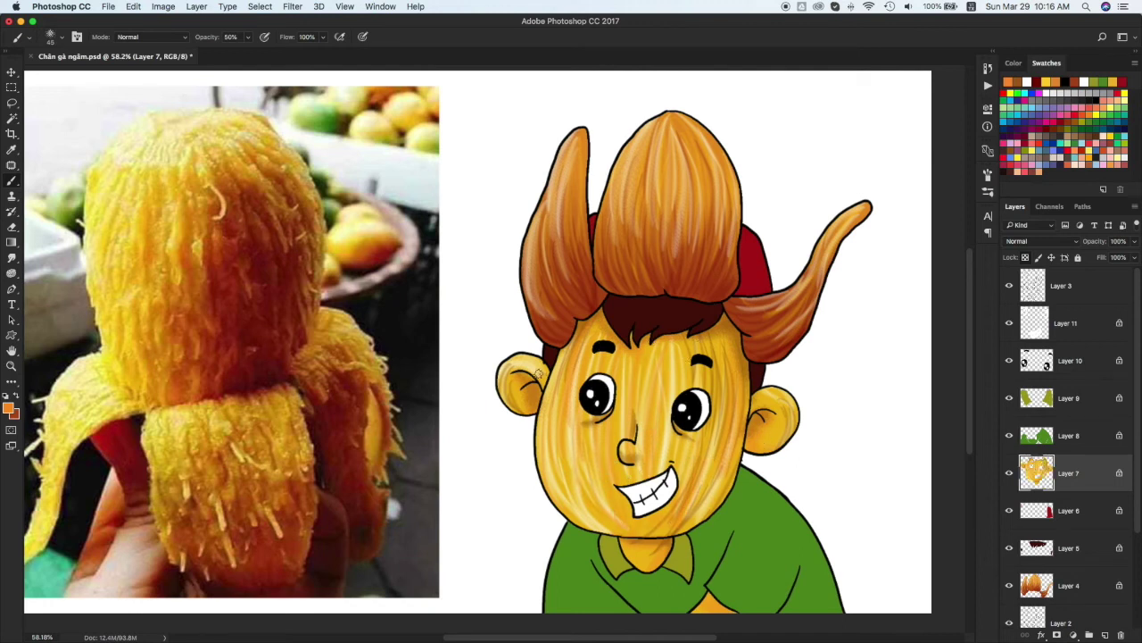
pyautogui.moveTo(766, 397); pyautogui.dragTo(770, 446)
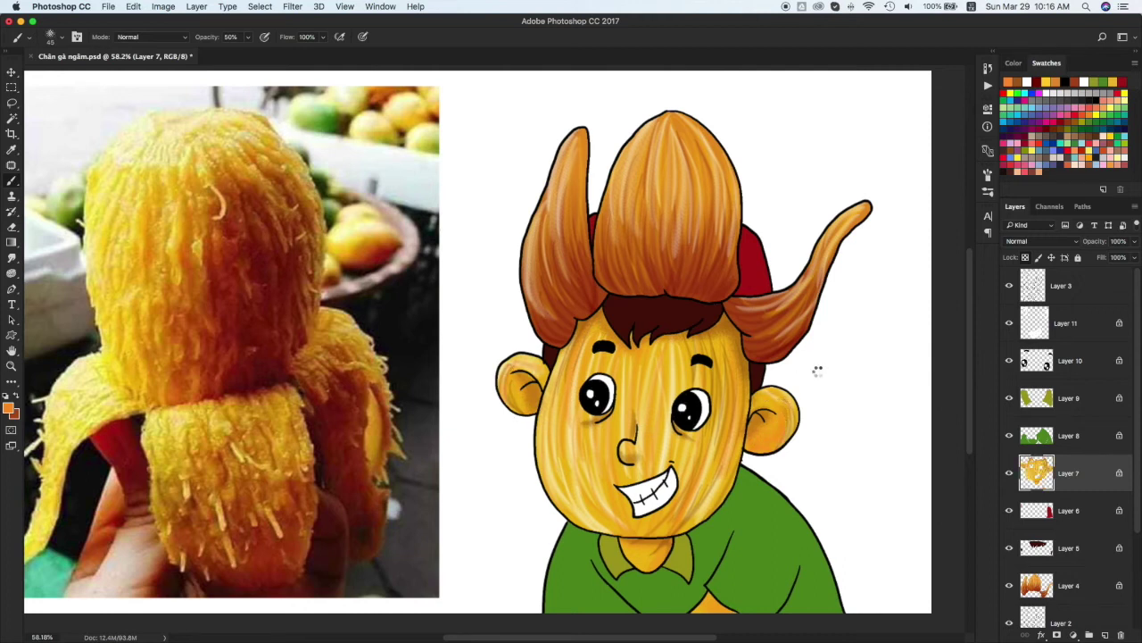
# Brush faint yellow highlights across the face and its right side, dabbing near the collar
pyautogui.click(1122, 92)
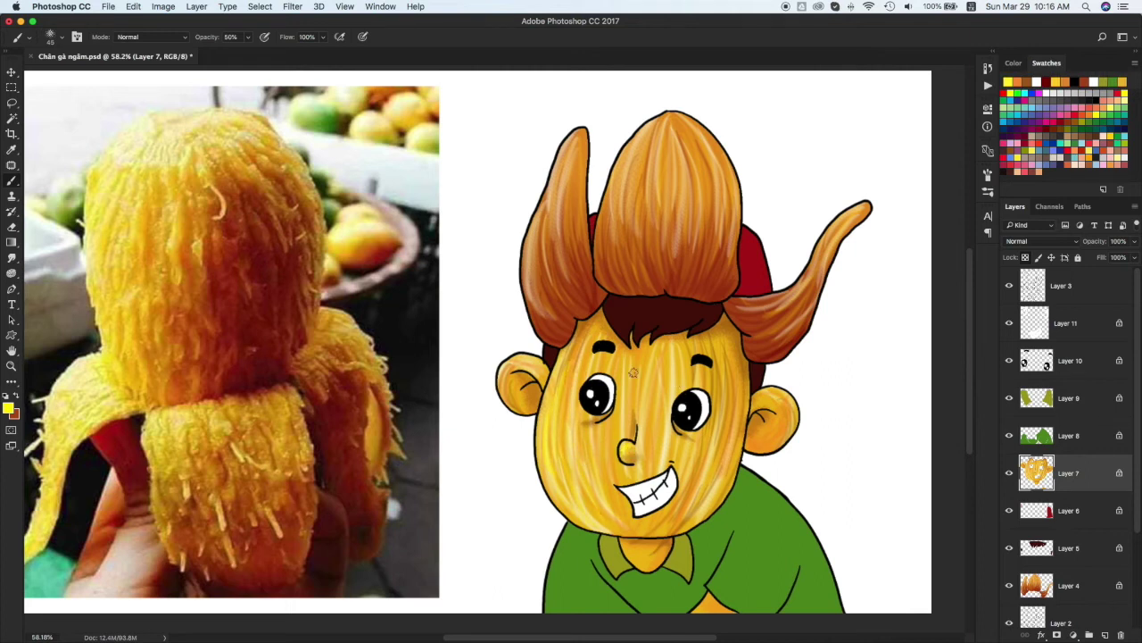
pyautogui.moveTo(580, 438); pyautogui.dragTo(689, 446)
pyautogui.moveTo(703, 507); pyautogui.dragTo(734, 375)
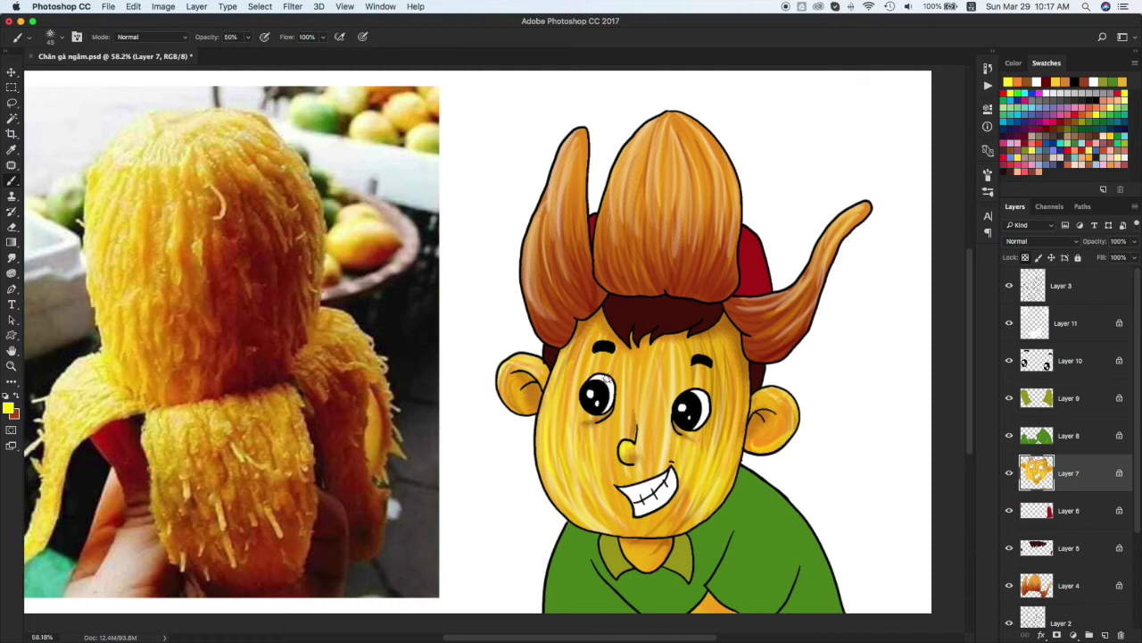
pyautogui.click(630, 540)
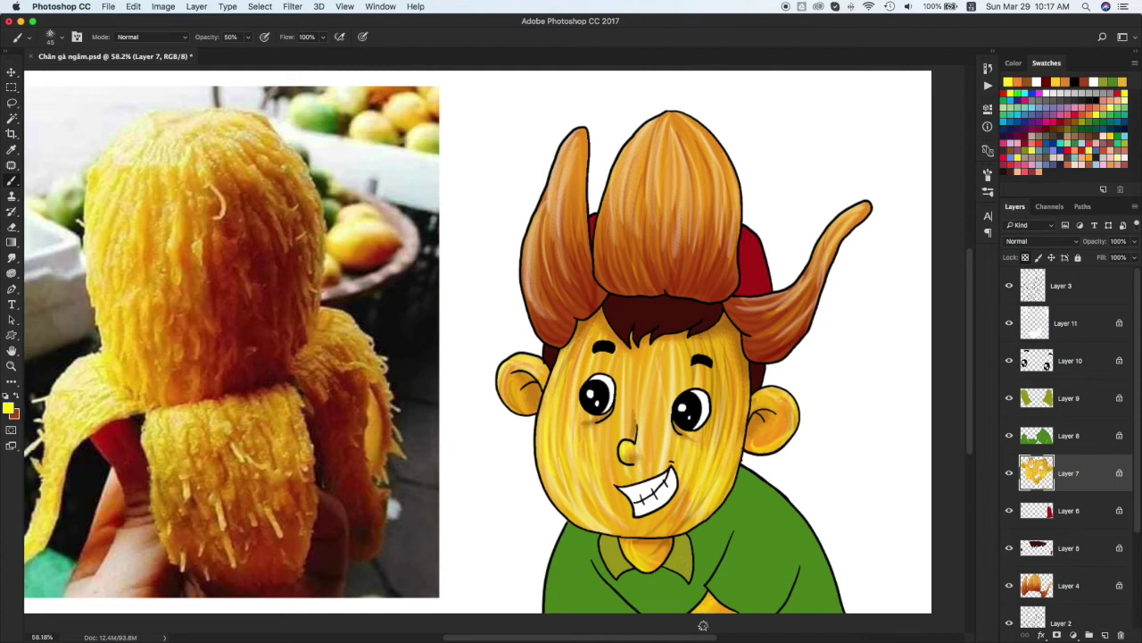
pyautogui.click(1080, 108)
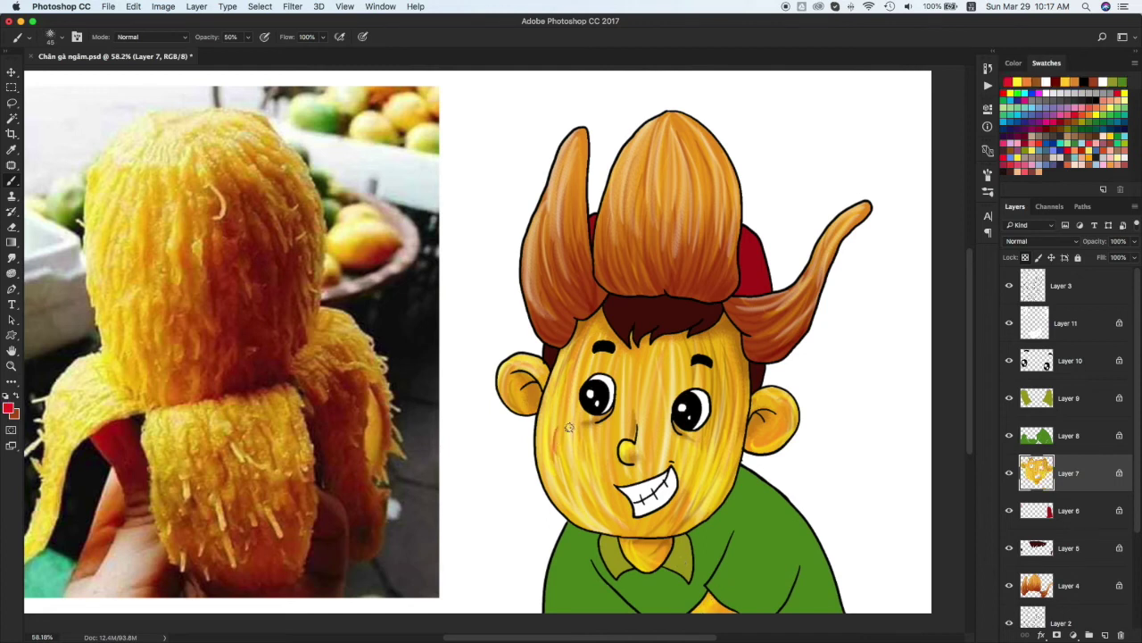
# Brush red-orange blush on both cheeks and dab white highlights at 90% opacity
pyautogui.hotkey('ctrl', 'z')
pyautogui.moveTo(549, 442)
pyautogui.mouseDown()
pyautogui.moveTo(607, 442)
pyautogui.moveTo(564, 435)
pyautogui.mouseUp()
pyautogui.moveTo(675, 438)
pyautogui.mouseDown()
pyautogui.moveTo(694, 462)
pyautogui.moveTo(711, 443)
pyautogui.moveTo(722, 451)
pyautogui.moveTo(709, 457)
pyautogui.moveTo(717, 440)
pyautogui.mouseUp()
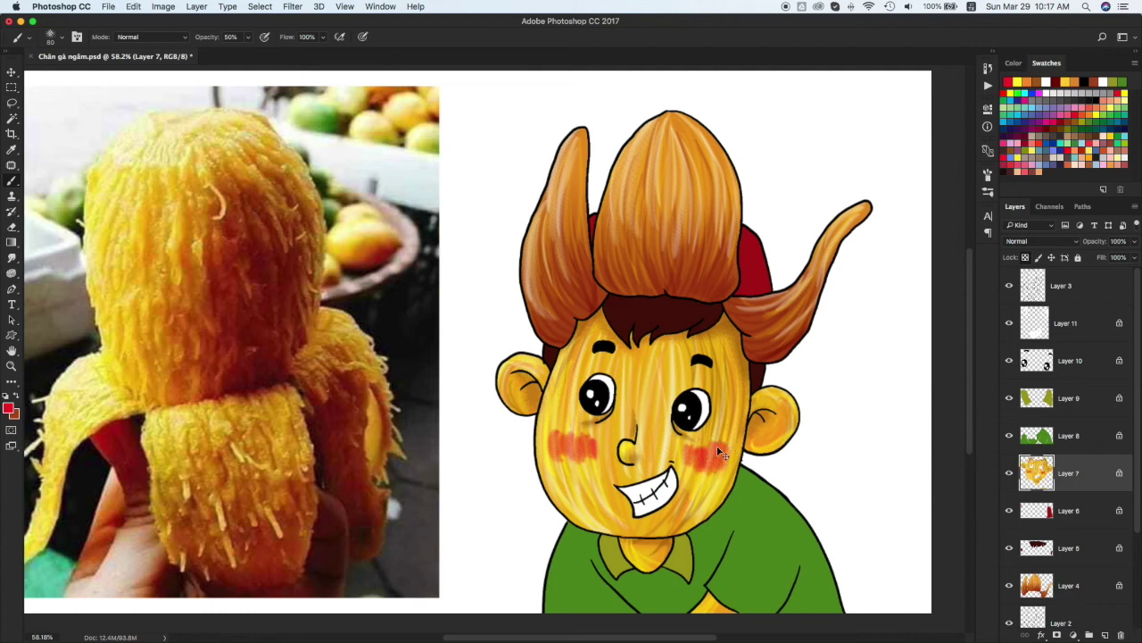
pyautogui.press('x')
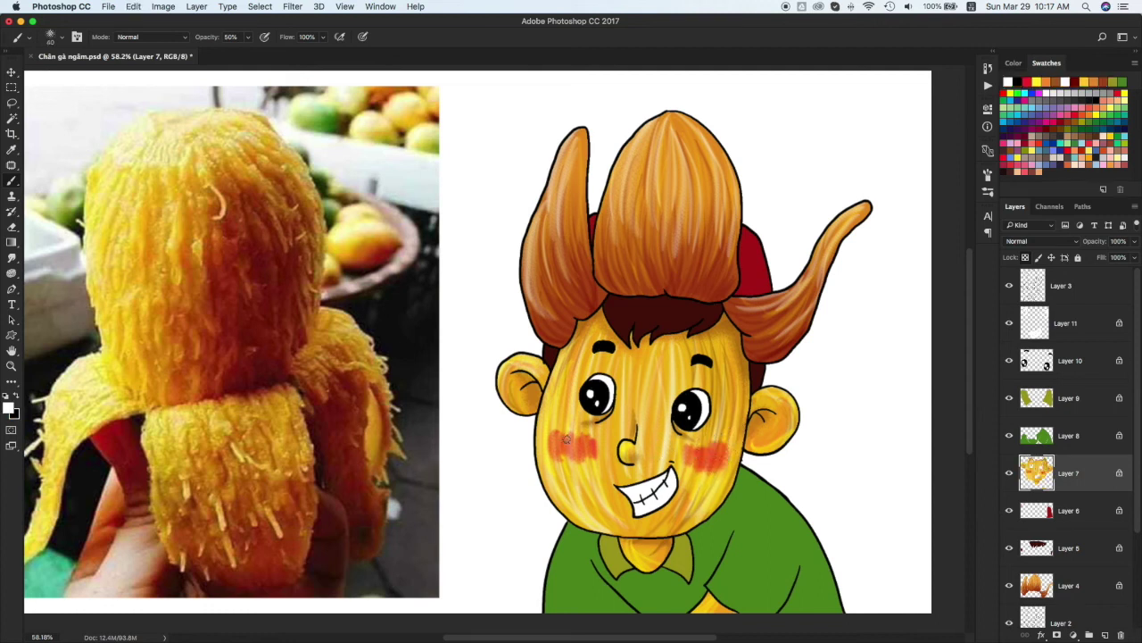
pyautogui.hotkey('ctrl', 'z')
pyautogui.press('9')
pyautogui.moveTo(696, 453); pyautogui.dragTo(709, 457)
pyautogui.press('v')
pyautogui.click(633, 312)
# Restore the hair layer, Layer 5, to 100% opacity and brush with yellow
pyautogui.press('5')
pyautogui.click(1131, 249)
pyautogui.moveTo(1131, 252); pyautogui.dragTo(1137, 256)
pyautogui.click(1115, 131)
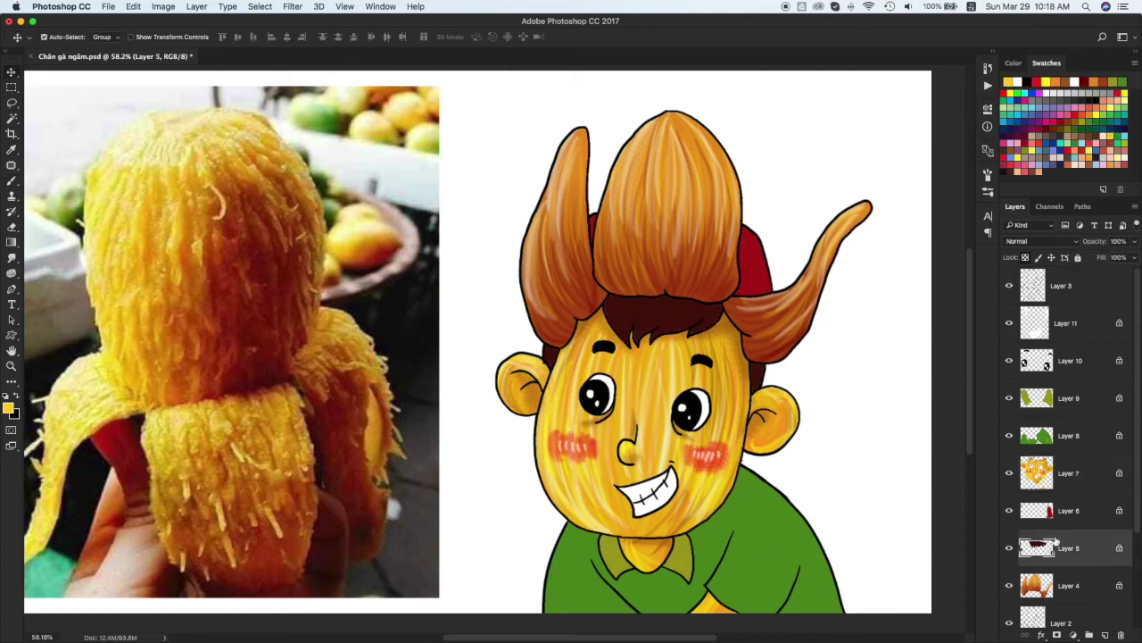
pyautogui.press('b')
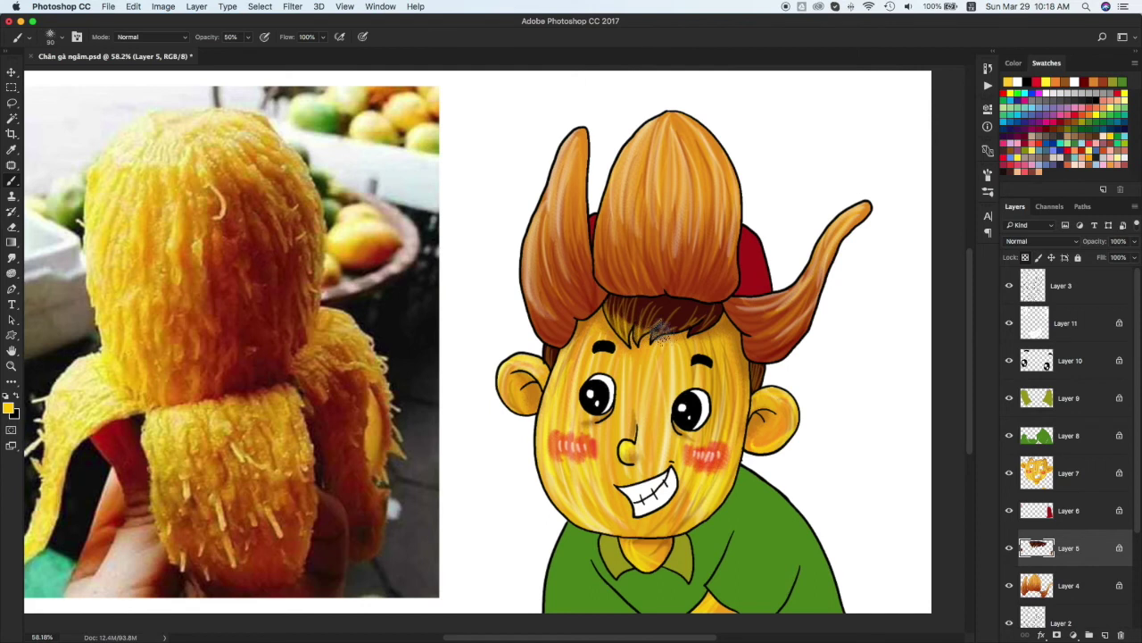
# Reset colours, make Layer 6 active, and try dark red, black and orange painting colours
pyautogui.press('d')
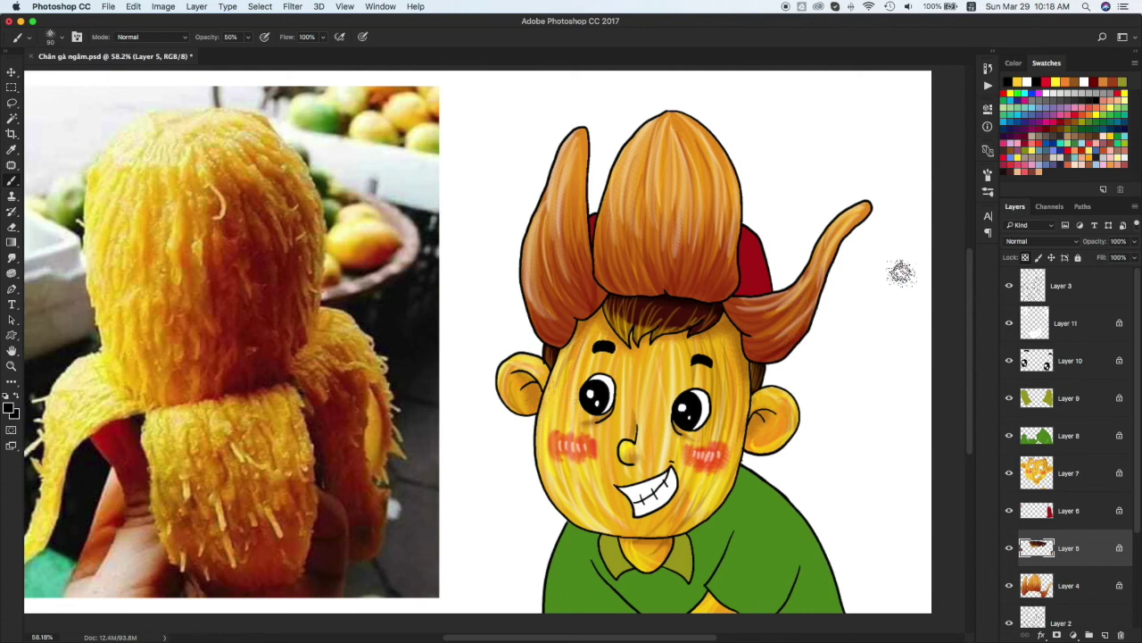
pyautogui.click(1078, 521)
pyautogui.click(1060, 124)
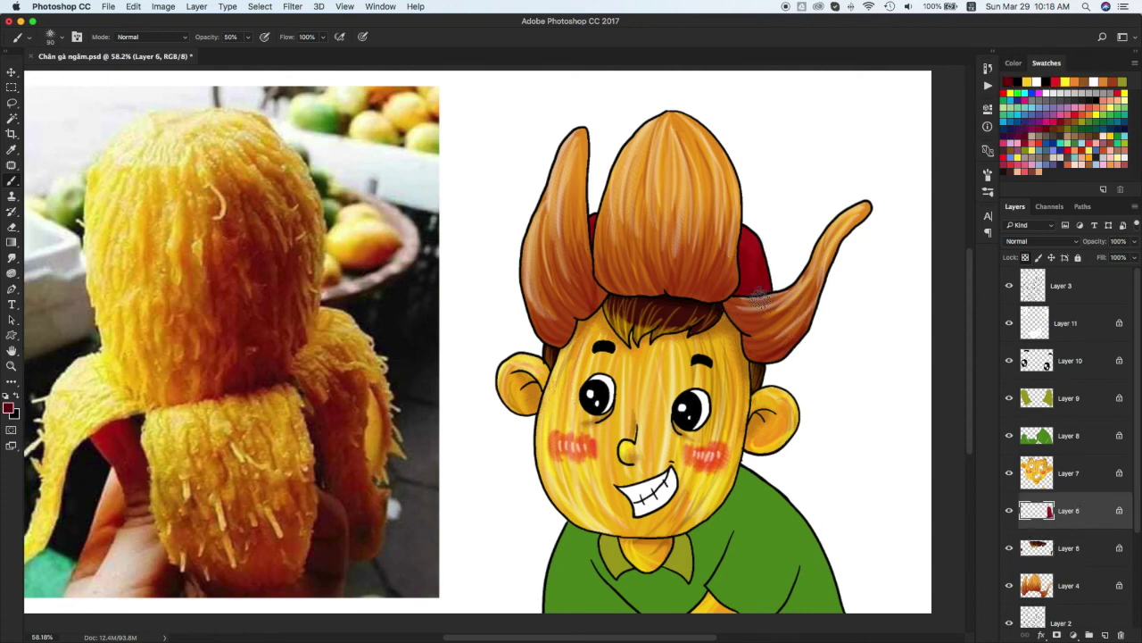
pyautogui.keyDown('alt'); pyautogui.click(723, 286); pyautogui.keyUp('alt')
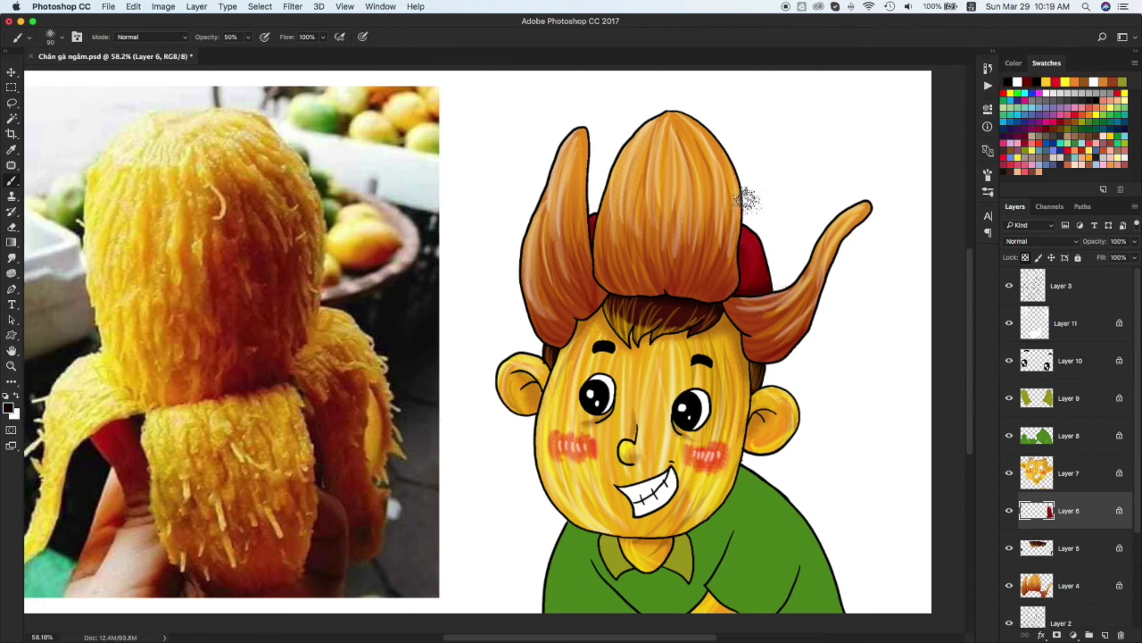
pyautogui.click(1094, 108)
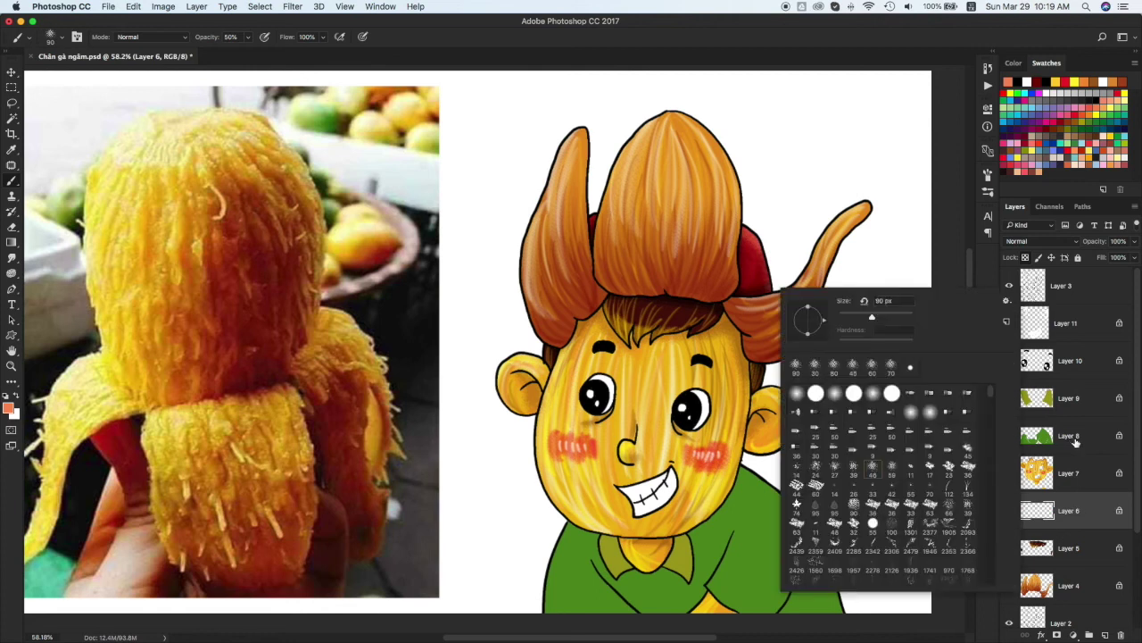
# On Layer 8, sample the shirt's green and paint a lighter green highlight stroke
pyautogui.click(1071, 437)
pyautogui.click(1104, 107)
pyautogui.moveTo(741, 531); pyautogui.dragTo(719, 607)
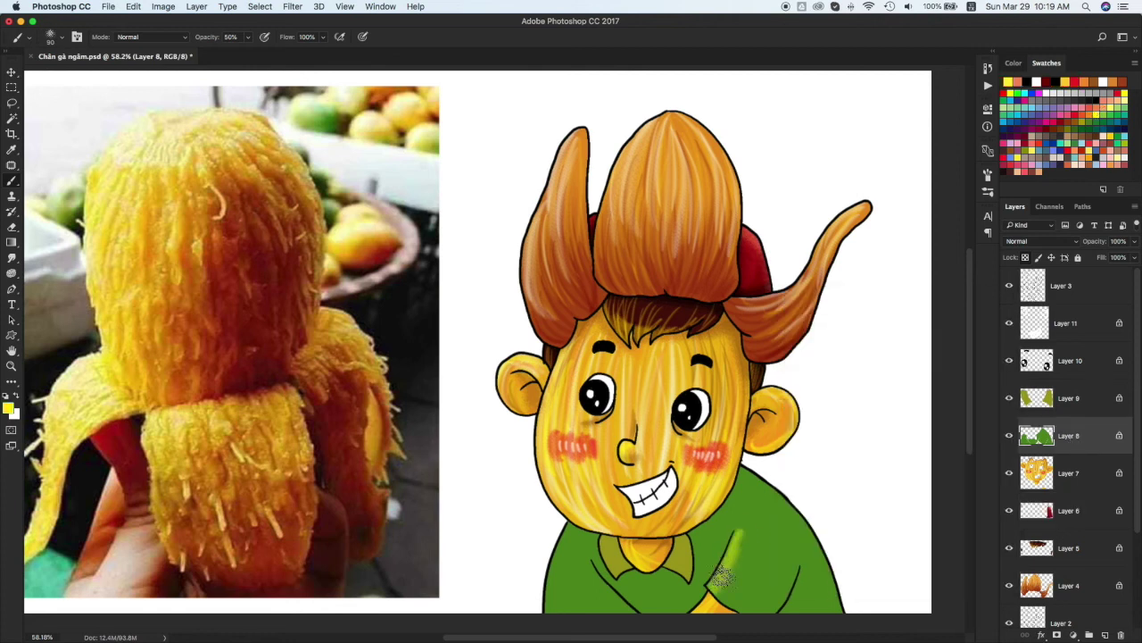
pyautogui.hotkey('ctrl', 'z')
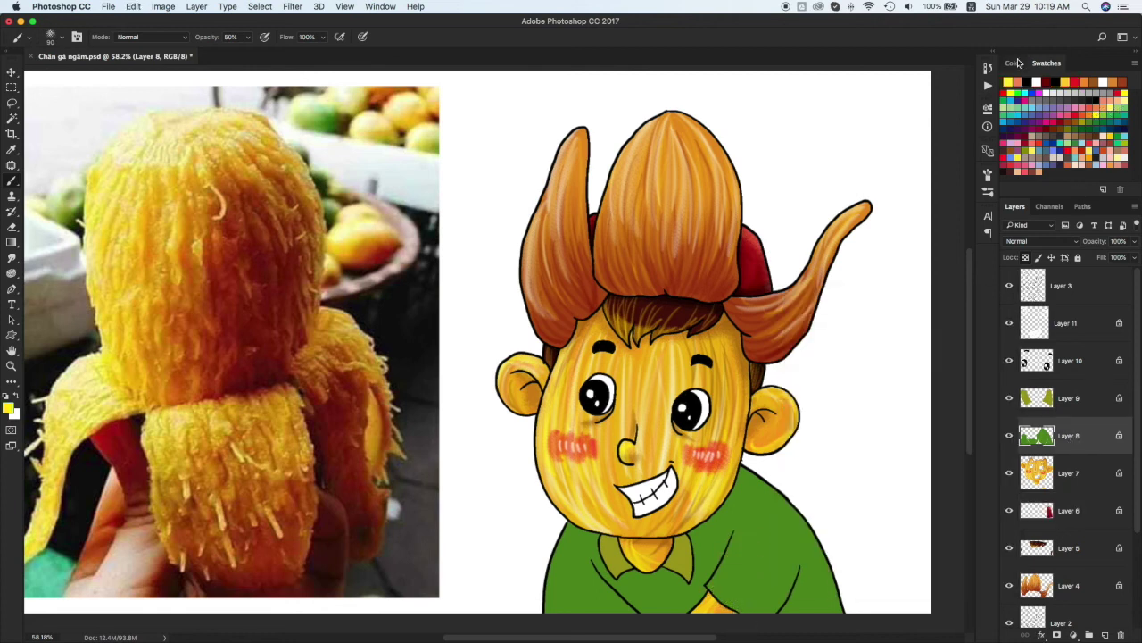
pyautogui.click(1014, 62)
pyautogui.keyDown('alt'); pyautogui.click(757, 540); pyautogui.keyUp('alt')
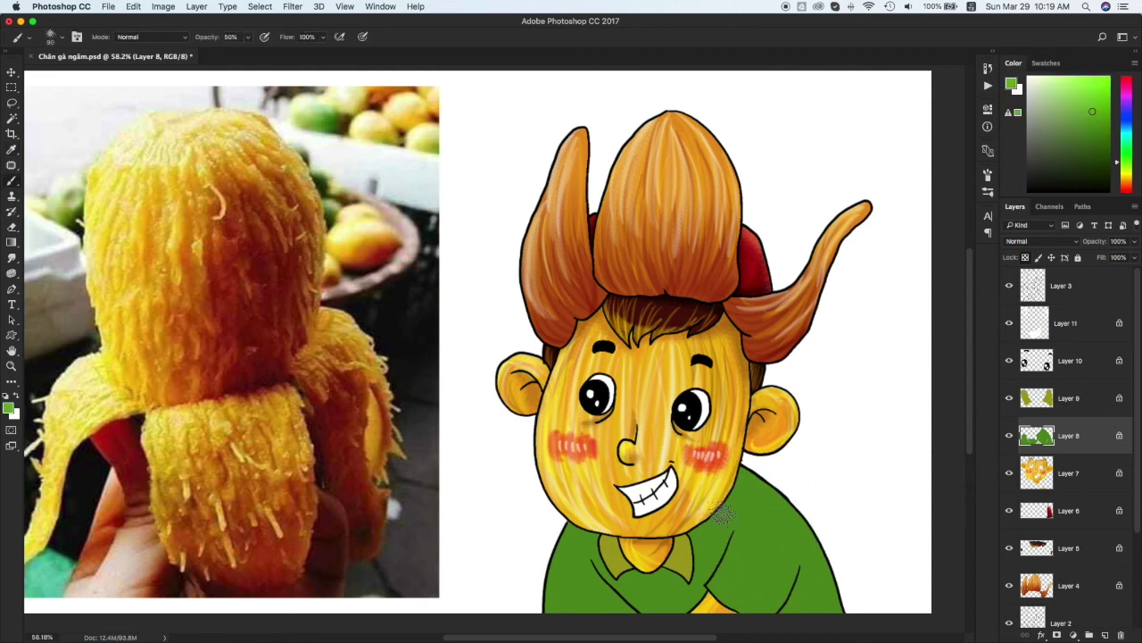
pyautogui.moveTo(745, 531); pyautogui.dragTo(721, 616)
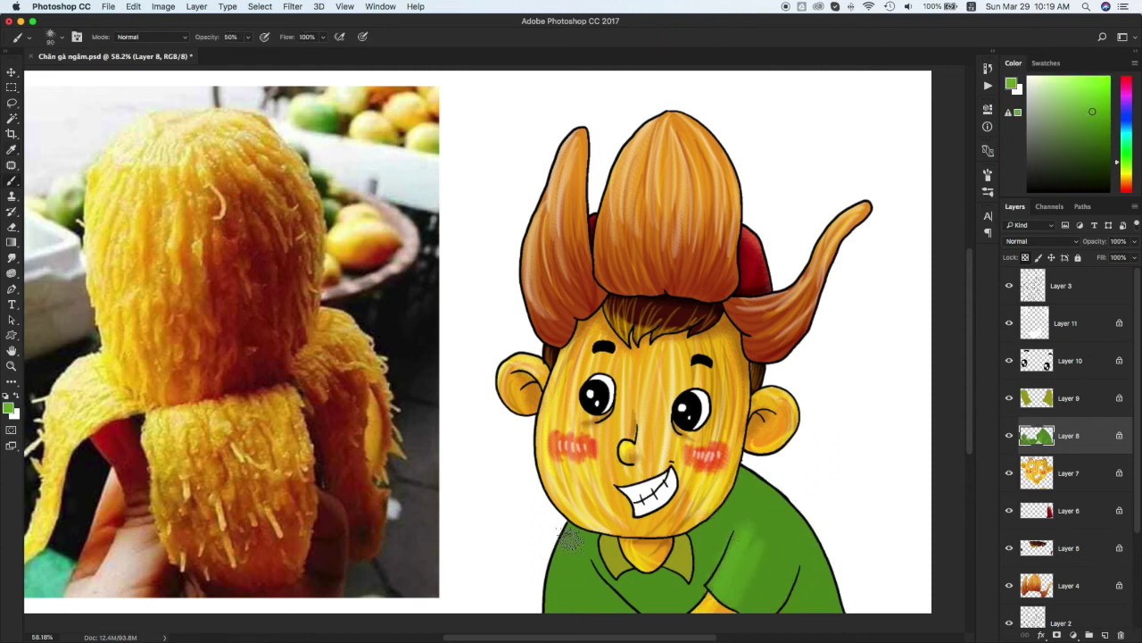
# Pick darker green shades and enlarge the brush for broader shirt shading
pyautogui.click(1046, 63)
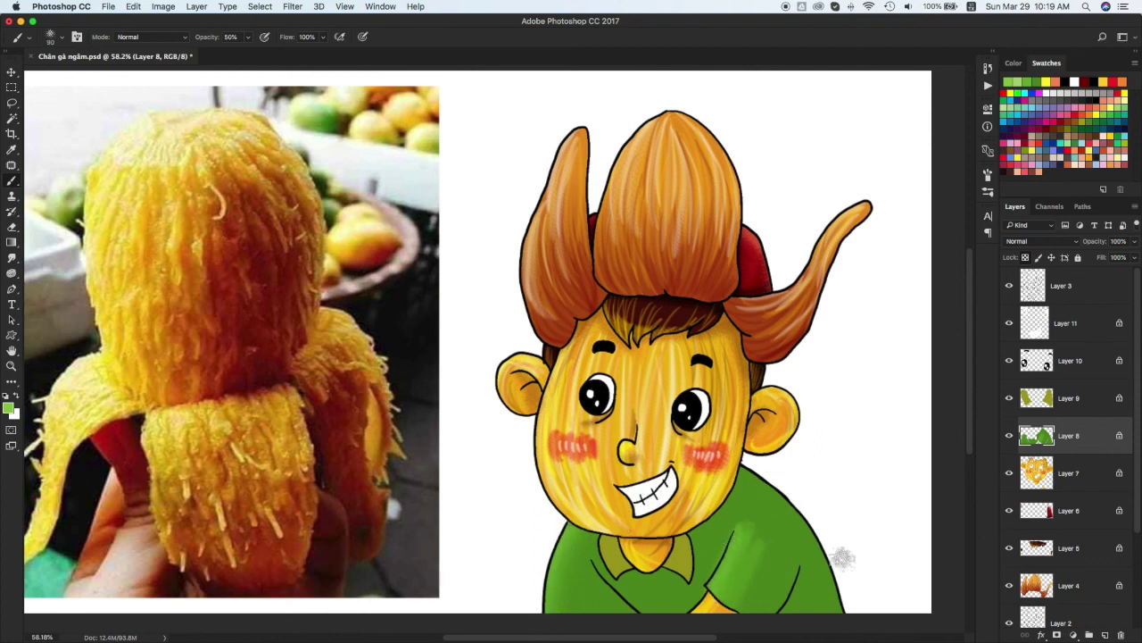
pyautogui.click(1091, 129)
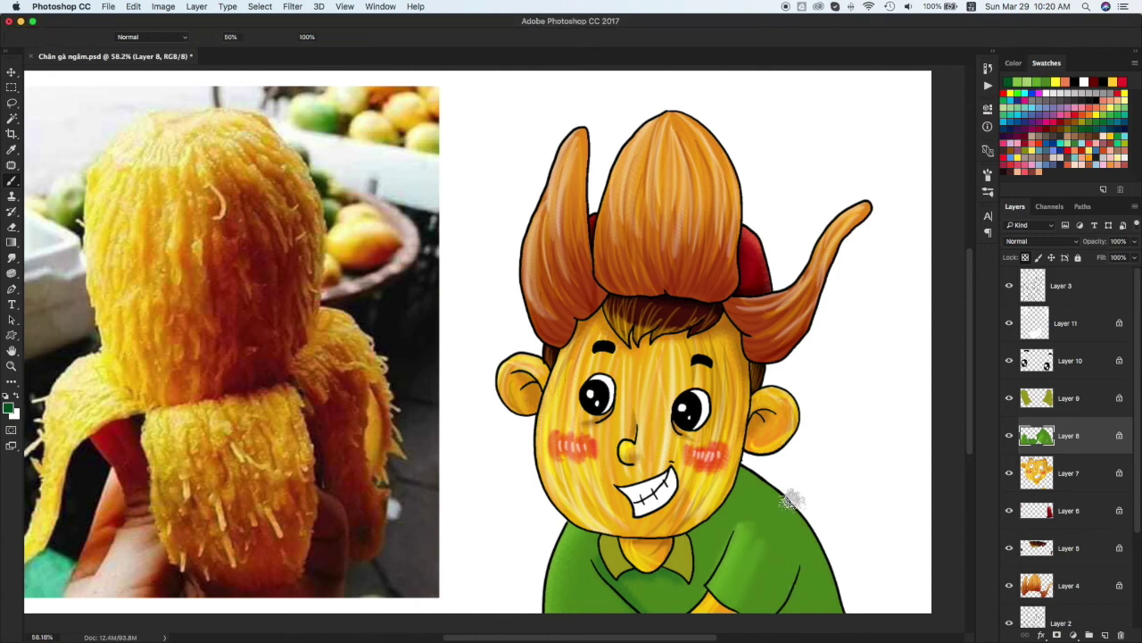
pyautogui.scroll(-5, 759, 446)
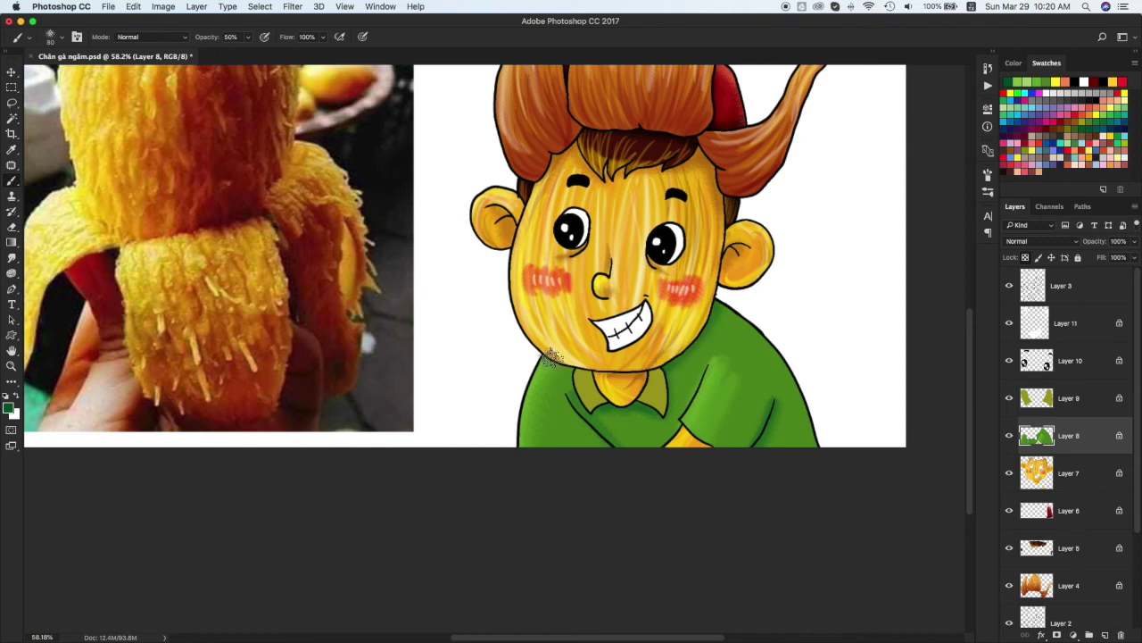
pyautogui.press(']')
pyautogui.press(']')
pyautogui.press(']')
pyautogui.click(1014, 63)
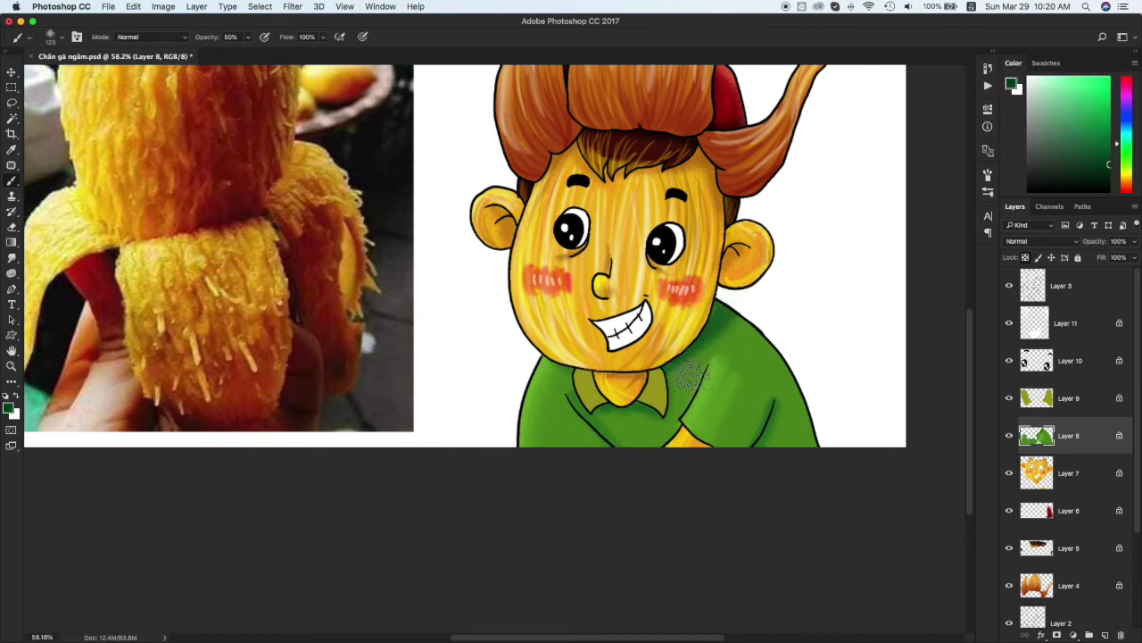
pyautogui.press(']')
pyautogui.press(']')
pyautogui.press(']')
pyautogui.click(1100, 136)
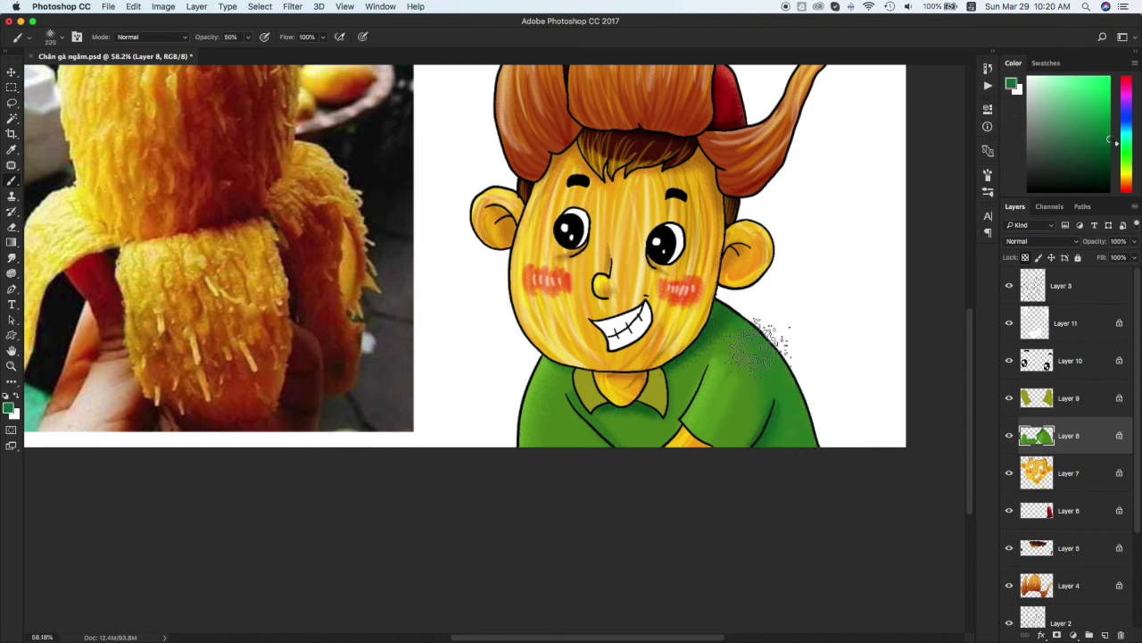
pyautogui.keyDown('alt'); pyautogui.click(805, 391); pyautogui.keyUp('alt')
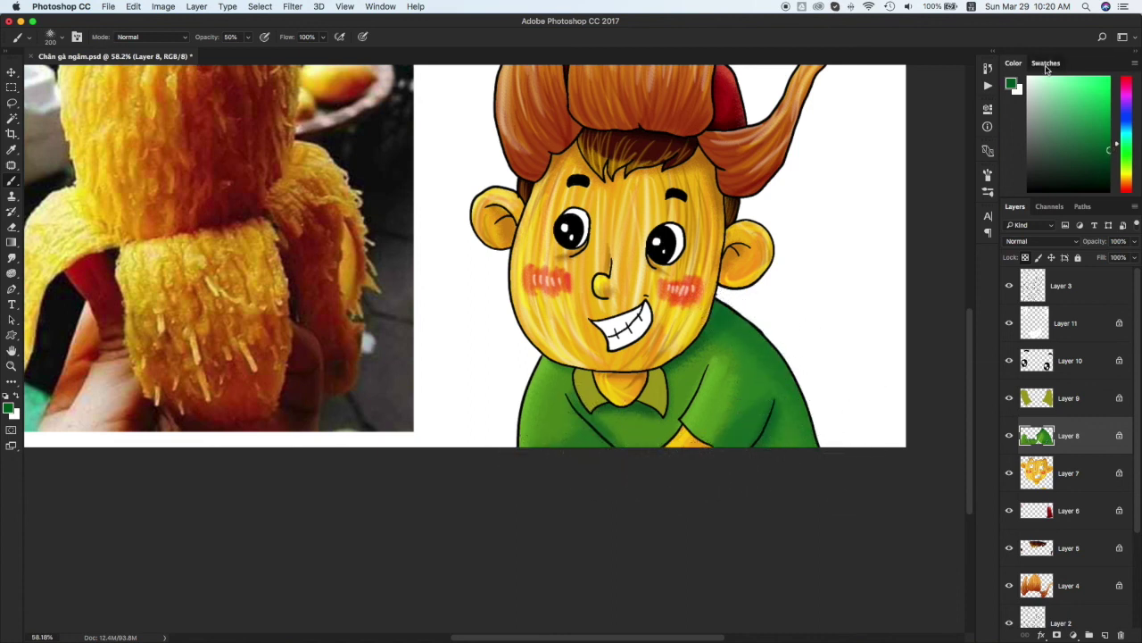
# Pick yellow, shrink the brush, and make the collar's Layer 9 active
pyautogui.click(1046, 62)
pyautogui.click(1008, 81)
pyautogui.press('[')
pyautogui.press('[')
pyautogui.press('[')
pyautogui.press('[')
pyautogui.press('[')
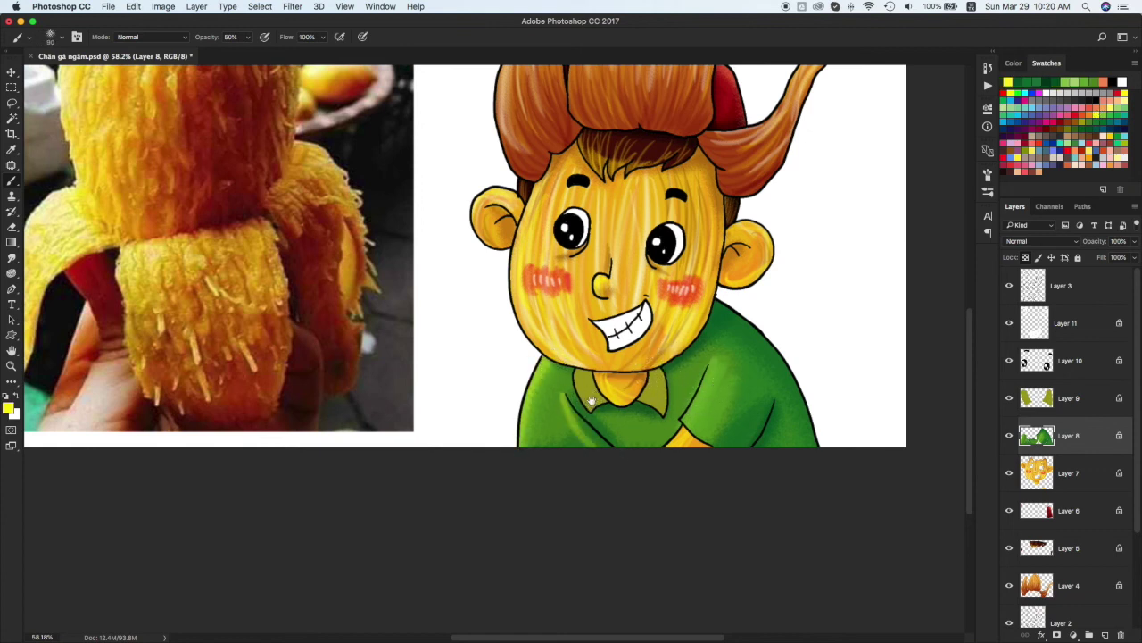
pyautogui.press('[')
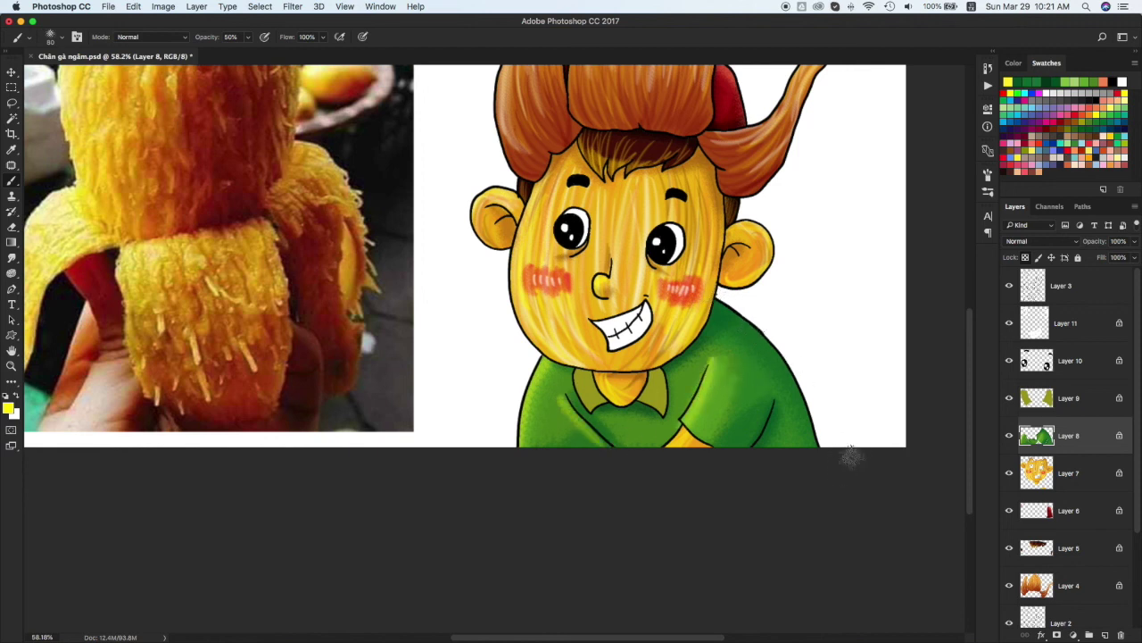
pyautogui.press('v')
pyautogui.click(1071, 398)
pyautogui.press('b')
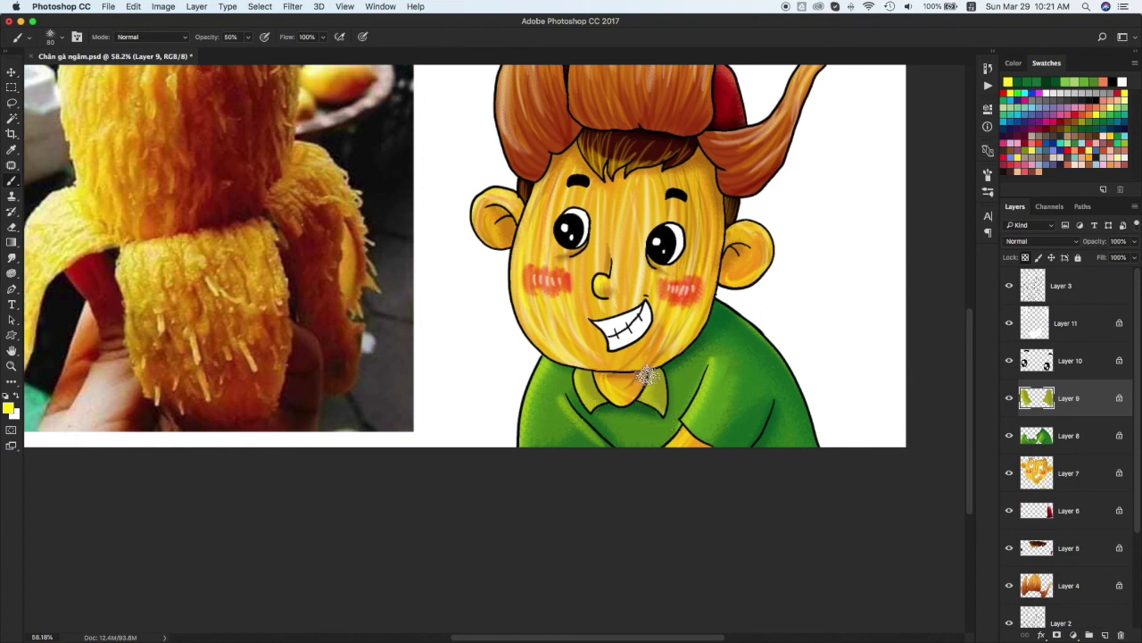
# Select Layer 0, choose the 36 px brush preset and add a new empty layer above it
pyautogui.press('v')
pyautogui.press('super+0')
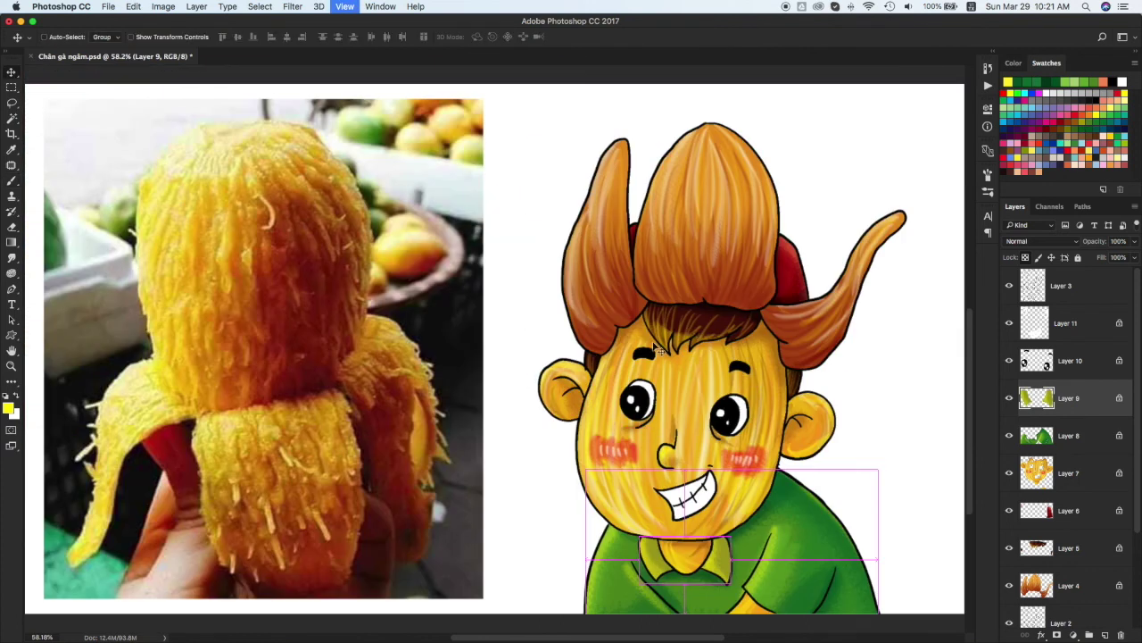
pyautogui.scroll(-5, 1062, 446)
pyautogui.click(1061, 598)
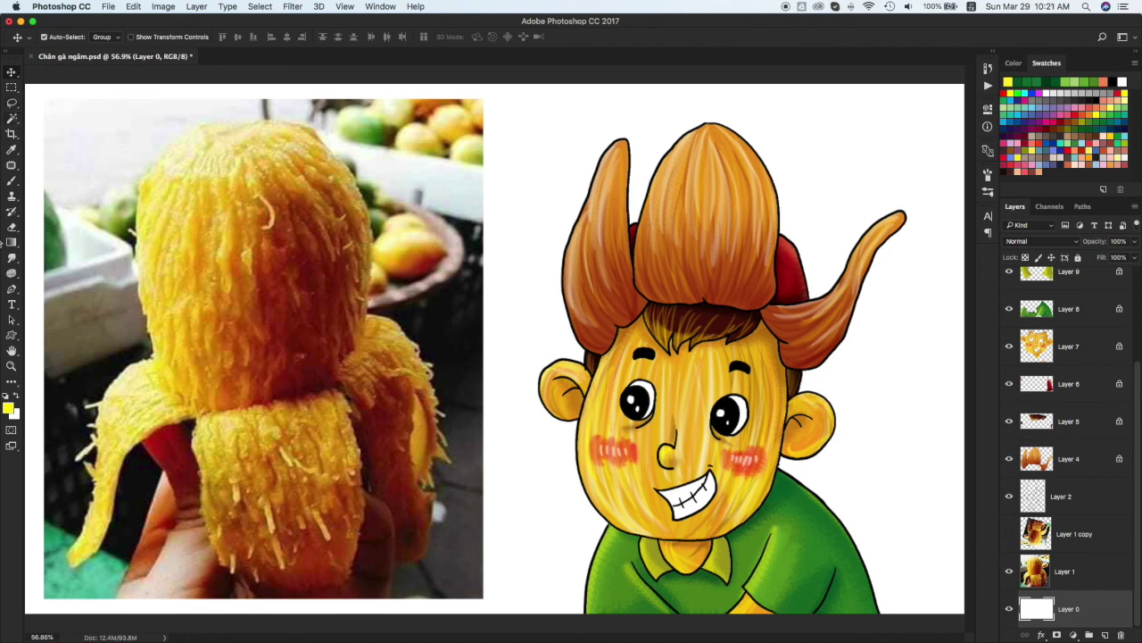
pyautogui.press('b')
pyautogui.rightClick(319, 308)
pyautogui.click(512, 485)
pyautogui.click(1080, 600)
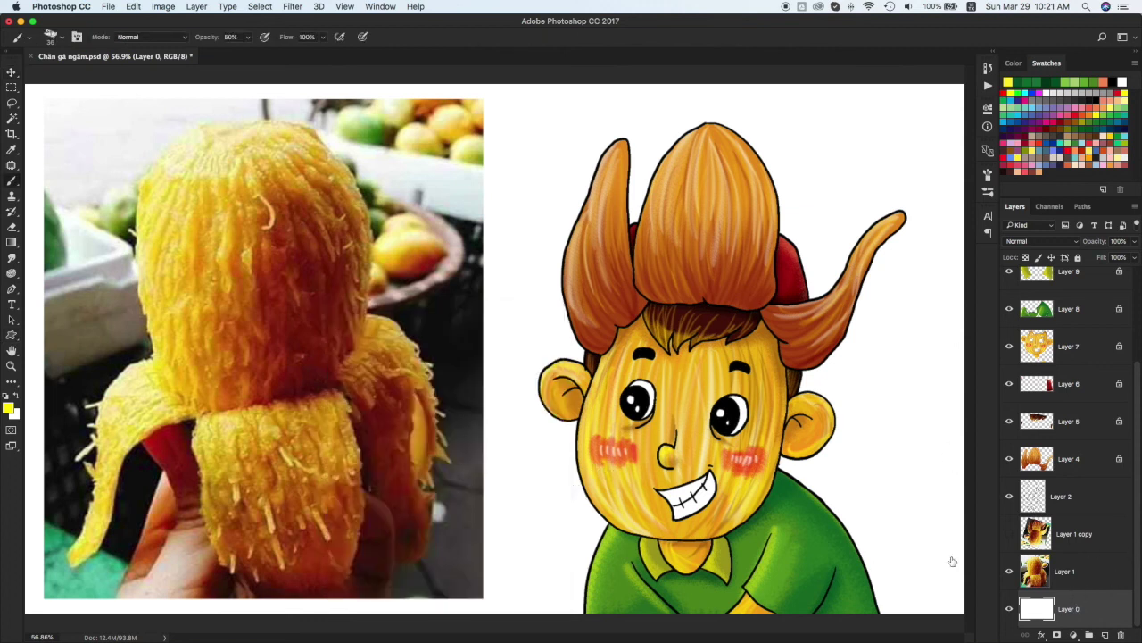
pyautogui.hotkey('ctrl', 'shift', 'alt', 'n')
# Sample a teal green from the mango photo and set the brush to 200 px at 100% opacity
pyautogui.press('i')
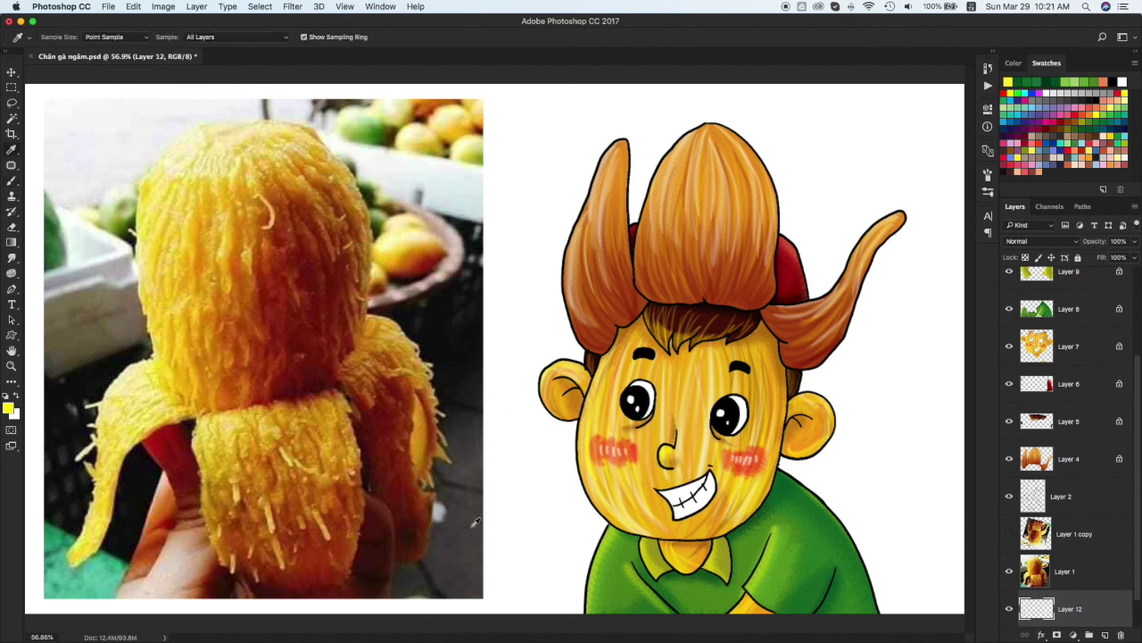
pyautogui.click(101, 566)
pyautogui.press('b')
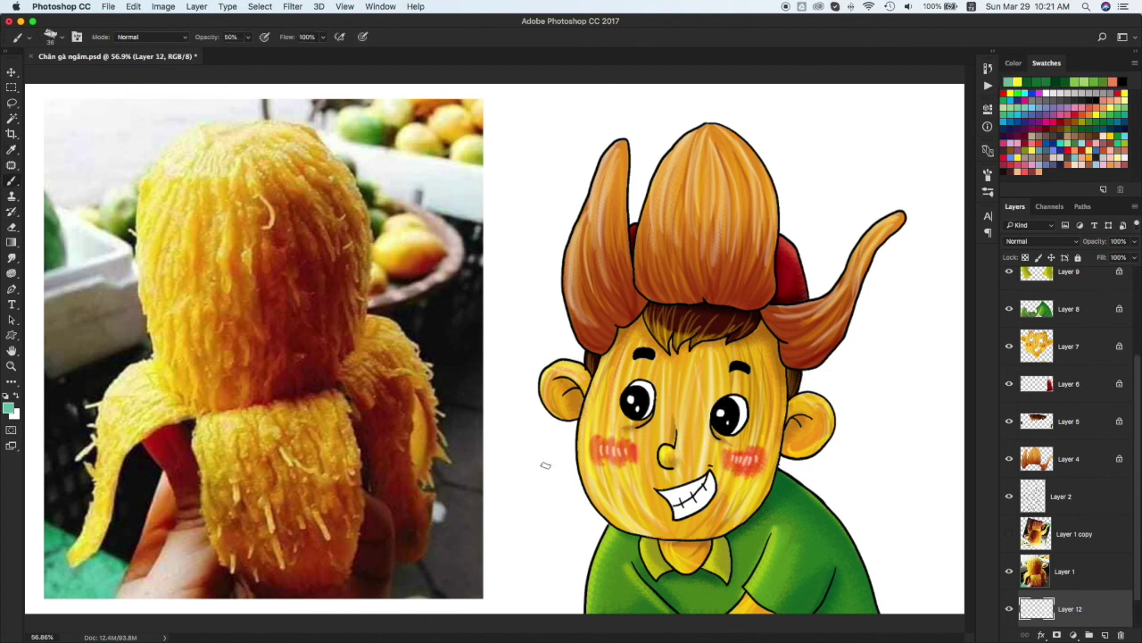
pyautogui.press('0')
pyautogui.press(']')
pyautogui.press(']')
pyautogui.press(']')
# Paint broad teal strokes around the boy, filling the backdrop's sides, top and lower edges
pyautogui.moveTo(536, 375); pyautogui.dragTo(892, 294)
pyautogui.moveTo(509, 465); pyautogui.dragTo(644, 542)
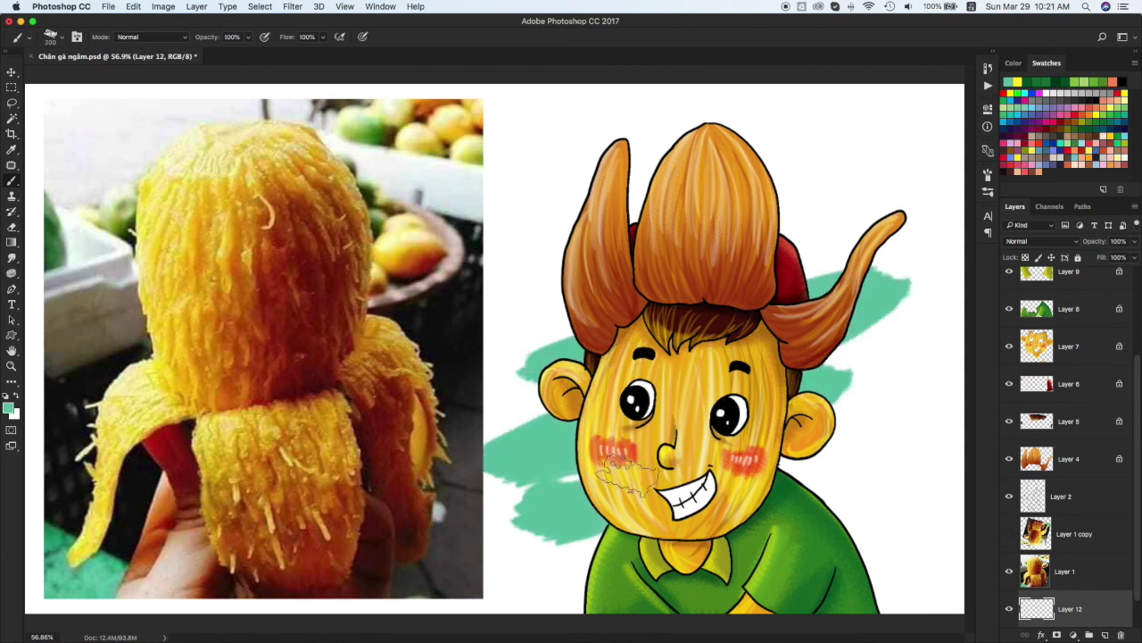
pyautogui.moveTo(853, 500); pyautogui.dragTo(861, 325)
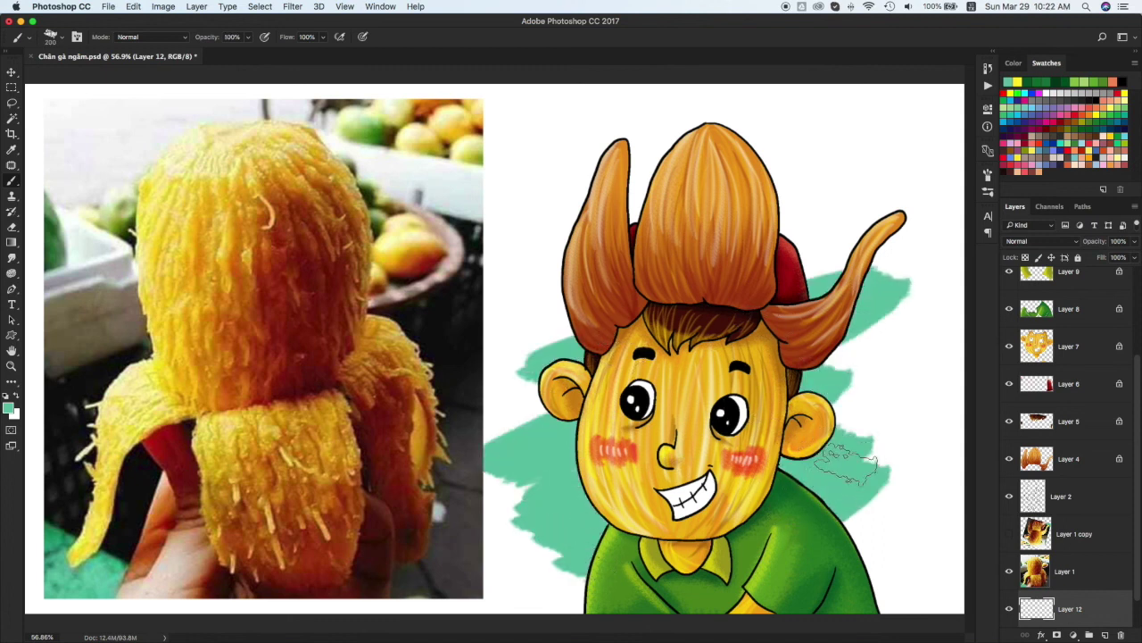
pyautogui.moveTo(554, 442)
pyautogui.mouseDown()
pyautogui.moveTo(535, 472)
pyautogui.moveTo(523, 408)
pyautogui.moveTo(566, 542)
pyautogui.mouseUp()
pyautogui.moveTo(518, 571); pyautogui.dragTo(571, 593)
pyautogui.moveTo(892, 535); pyautogui.dragTo(867, 477)
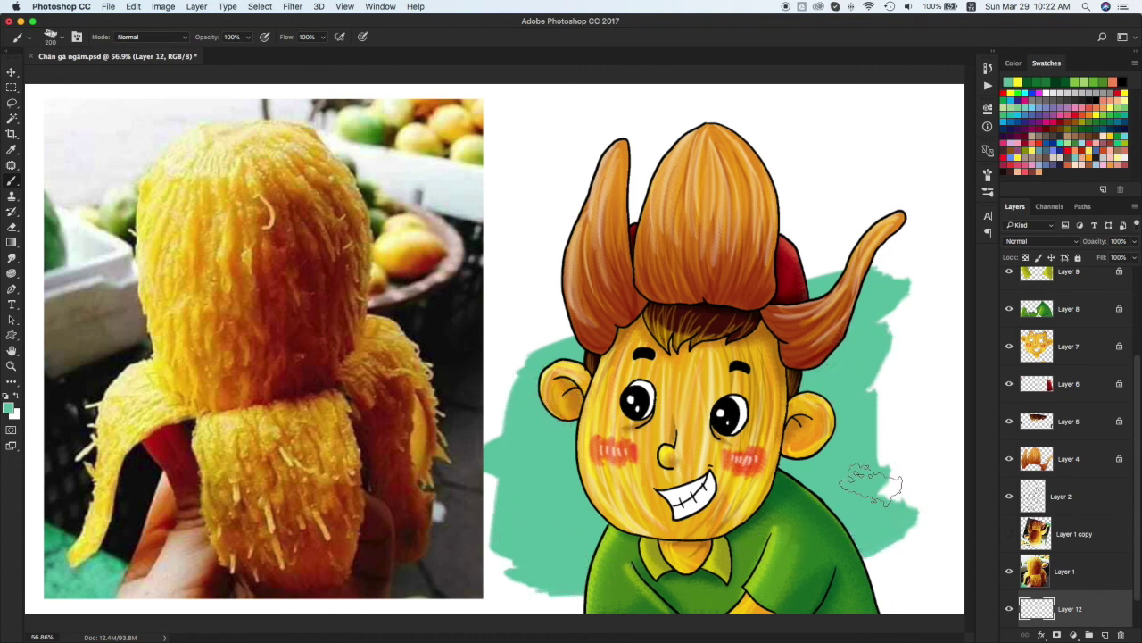
pyautogui.moveTo(527, 348); pyautogui.dragTo(545, 308)
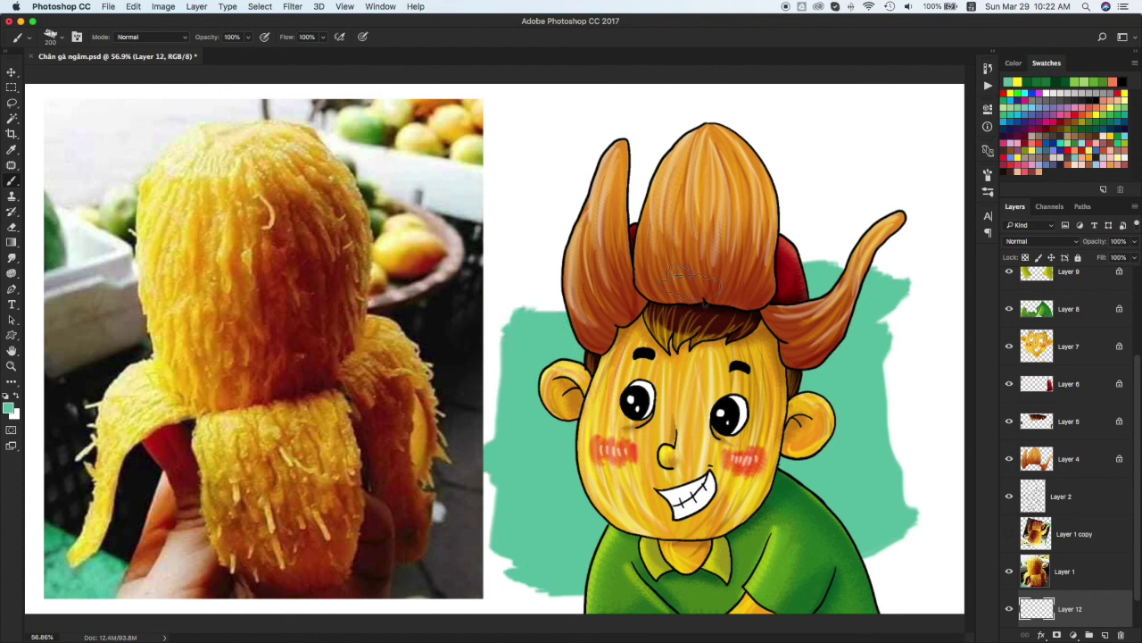
pyautogui.moveTo(807, 255); pyautogui.dragTo(902, 250)
pyautogui.moveTo(544, 287); pyautogui.dragTo(536, 263)
pyautogui.moveTo(790, 250)
pyautogui.mouseDown()
pyautogui.moveTo(880, 228)
pyautogui.moveTo(897, 250)
pyautogui.moveTo(875, 485)
pyautogui.mouseUp()
# Show the rotated Layer 1 copy photo, move it to the far left and make it 100% opaque
pyautogui.press('v')
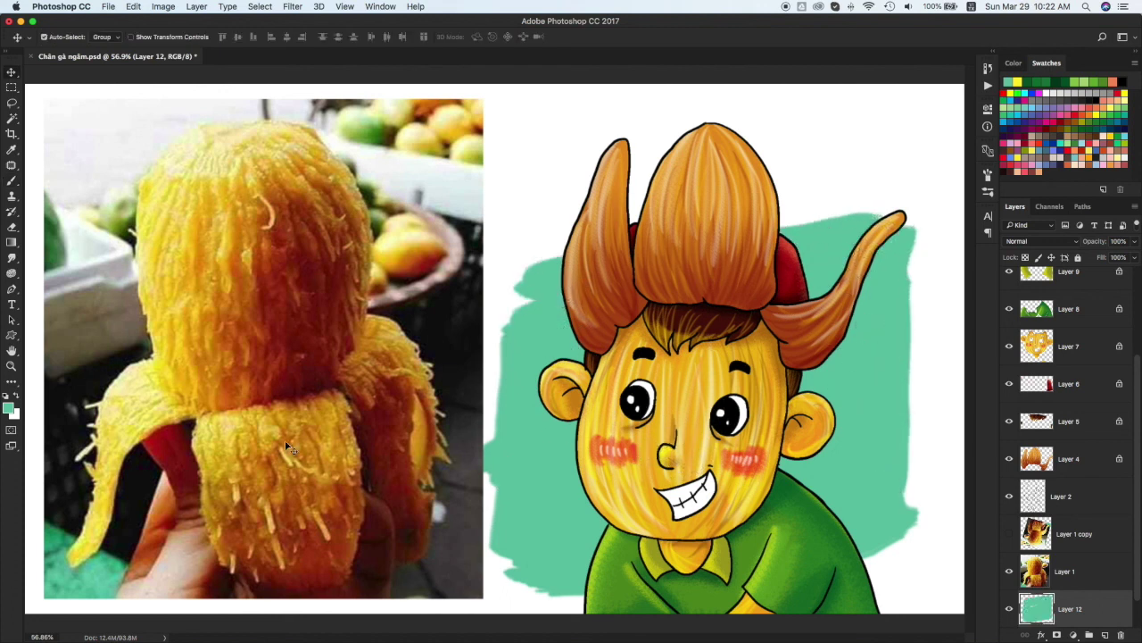
pyautogui.click(1067, 572)
pyautogui.click(1010, 534)
pyautogui.click(879, 481)
pyautogui.moveTo(501, 429); pyautogui.dragTo(92, 429)
pyautogui.click(1135, 241)
pyautogui.moveTo(1112, 256); pyautogui.dragTo(1136, 256)
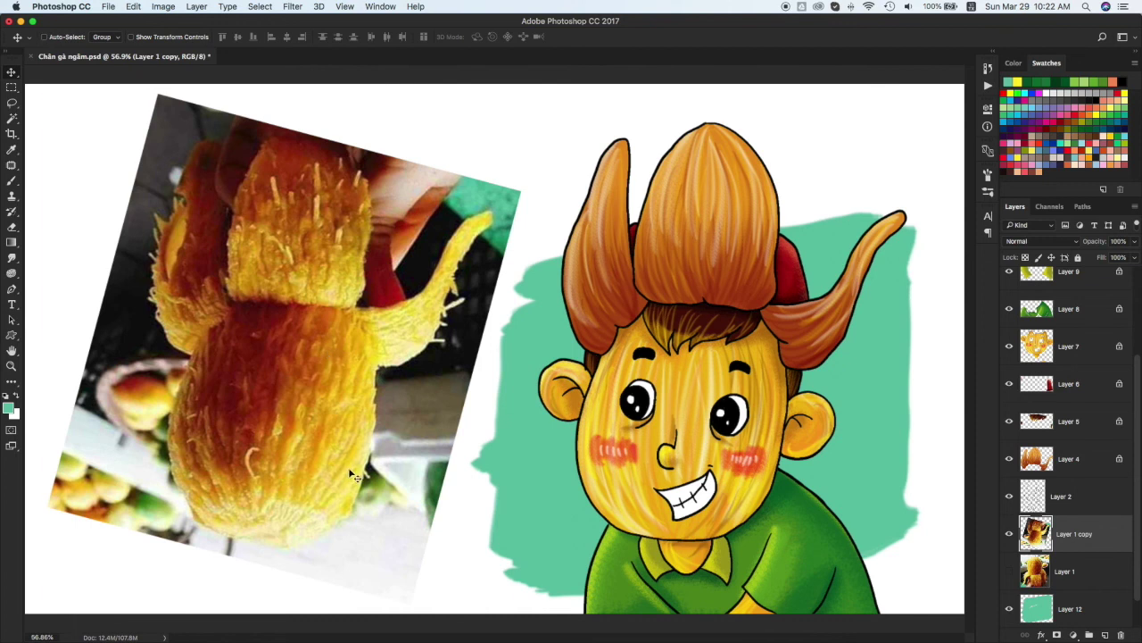
# Scale the rotated mango photo up toward the lower and upper left
pyautogui.hotkey('ctrl', 't')
pyautogui.moveTo(106, 571); pyautogui.dragTo(74, 603)
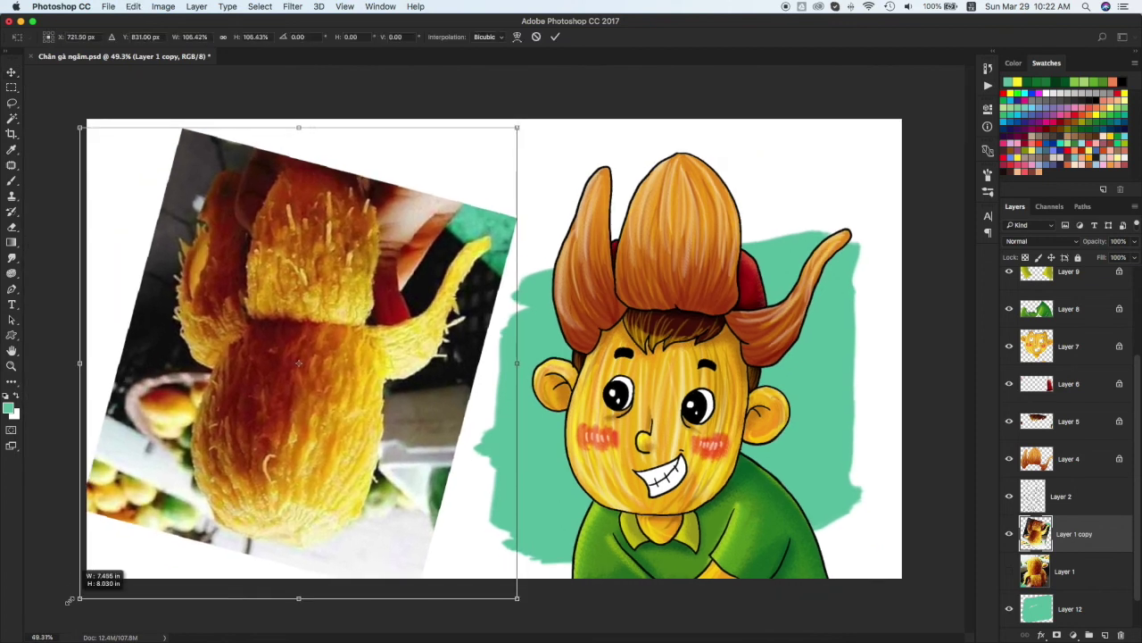
pyautogui.moveTo(71, 128); pyautogui.dragTo(60, 97)
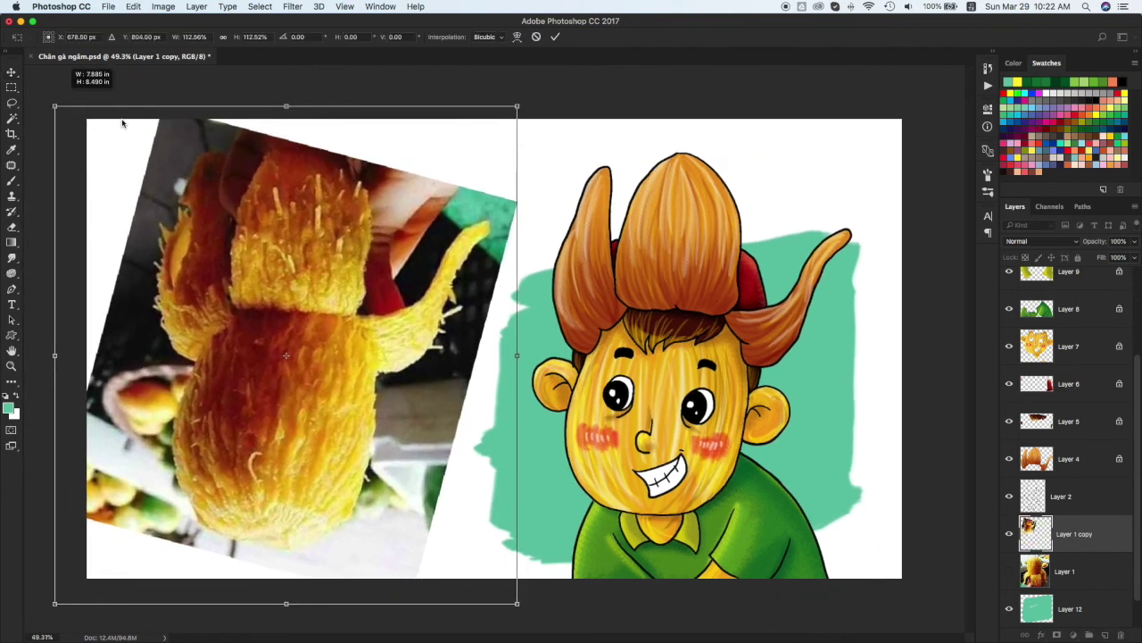
pyautogui.press('Return')
# Bring Layer 2 to the top of the stack and enlarge the cartoon boy to about 105%
pyautogui.click(1080, 499)
pyautogui.hotkey('ctrl', 'shift', ']')
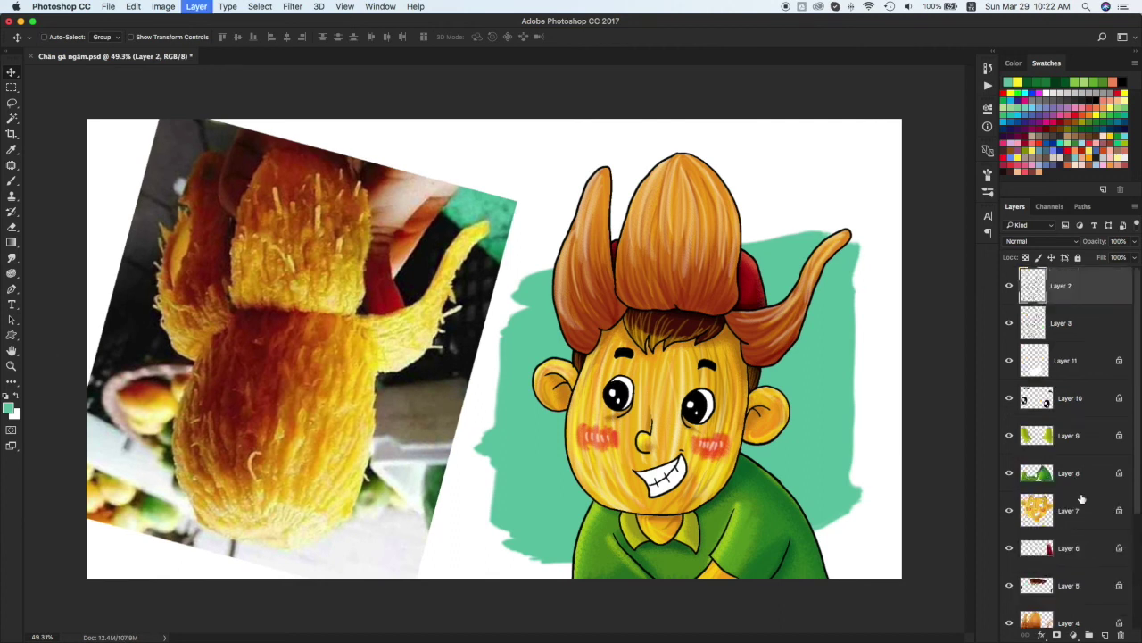
pyautogui.scroll(-5, 1075, 419)
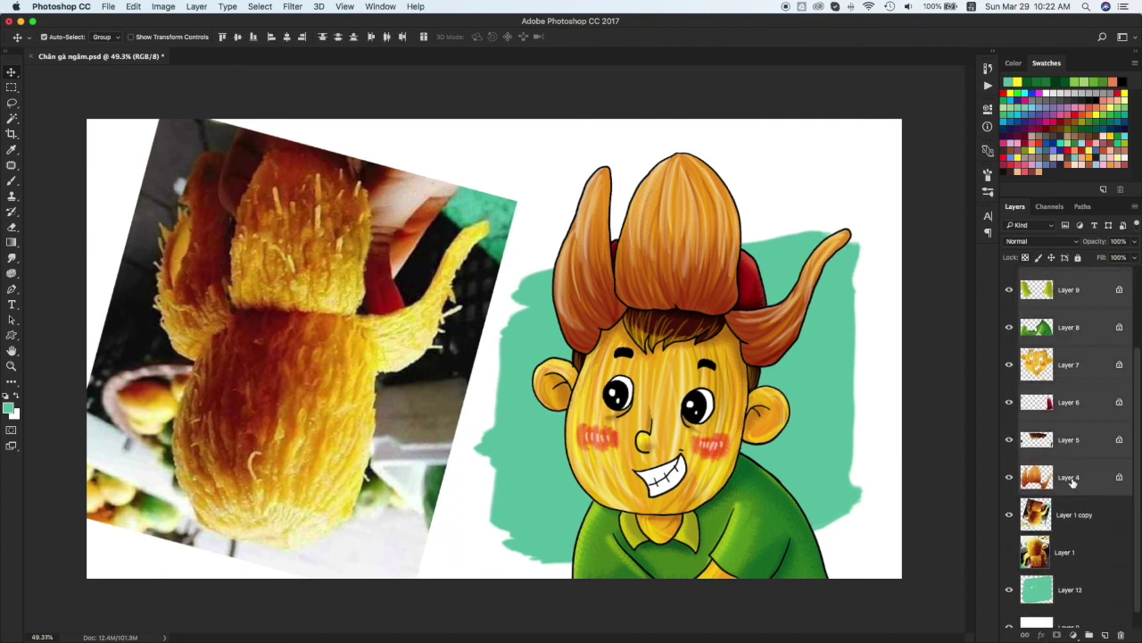
pyautogui.hotkey('ctrl', 't')
pyautogui.moveTo(853, 152); pyautogui.dragTo(875, 134)
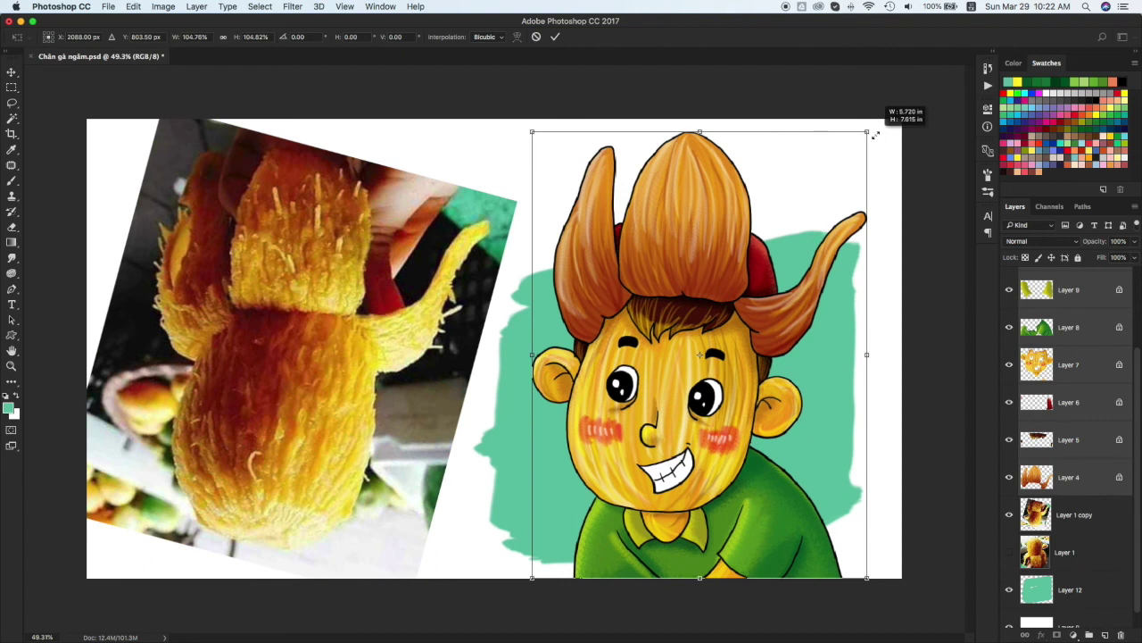